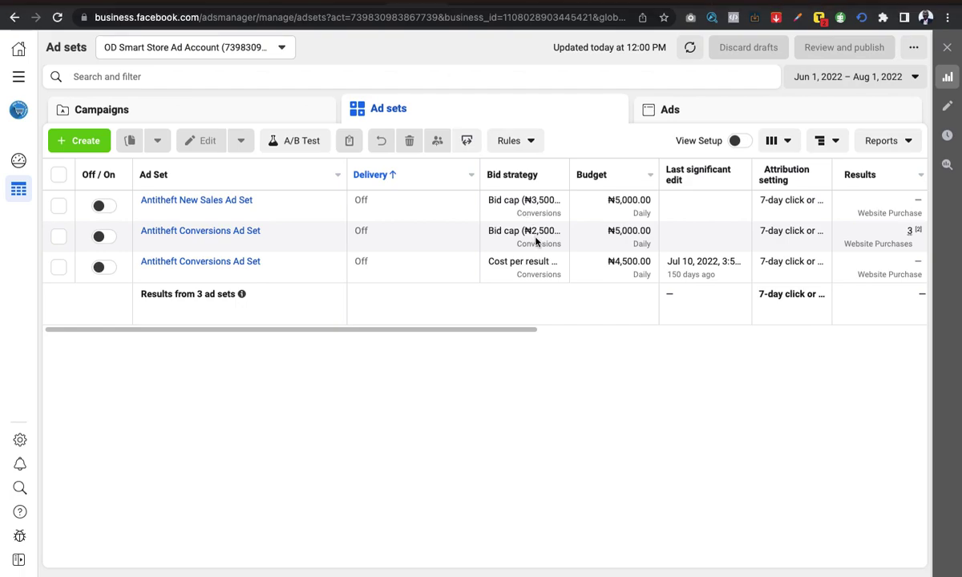
Create a new campaign with the Leads objective.
{"action": "key", "text": "ctrl+super+f"}
{"action": "key", "text": "ctrl+super+f"}
{"action": "left_click", "coordinate": [78, 142]}
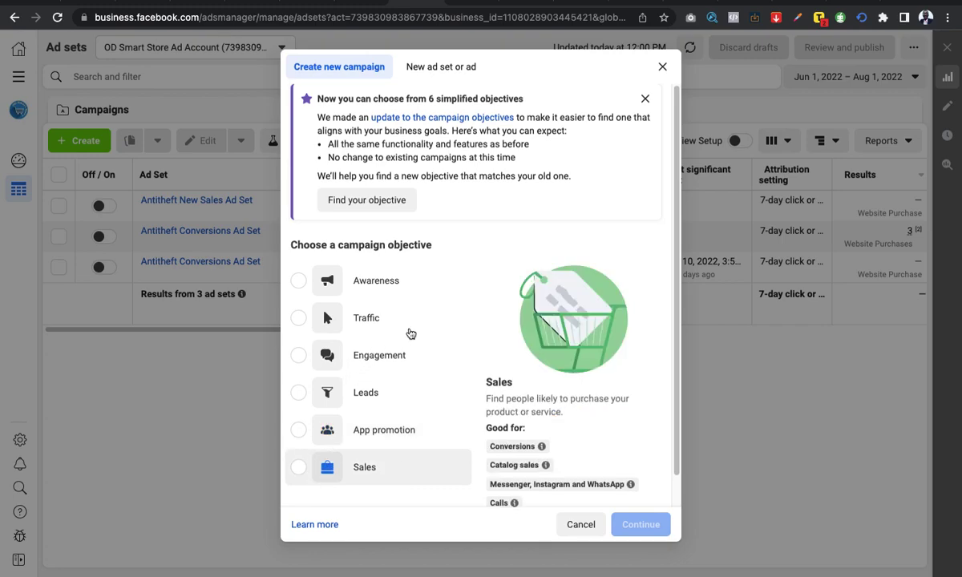
{"action": "left_click", "coordinate": [299, 393]}
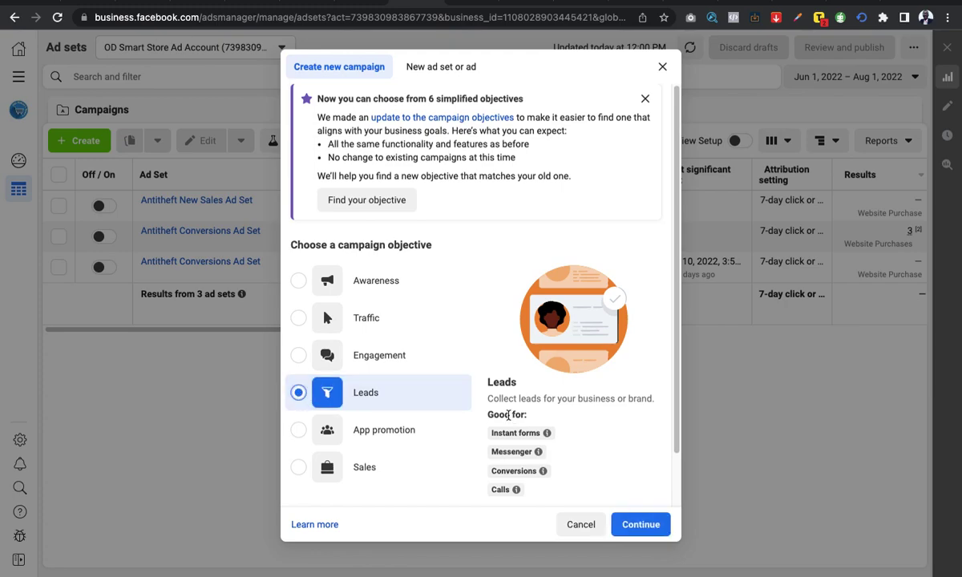
{"action": "scroll", "coordinate": [479, 401], "scroll_direction": "down", "scroll_amount": 1}
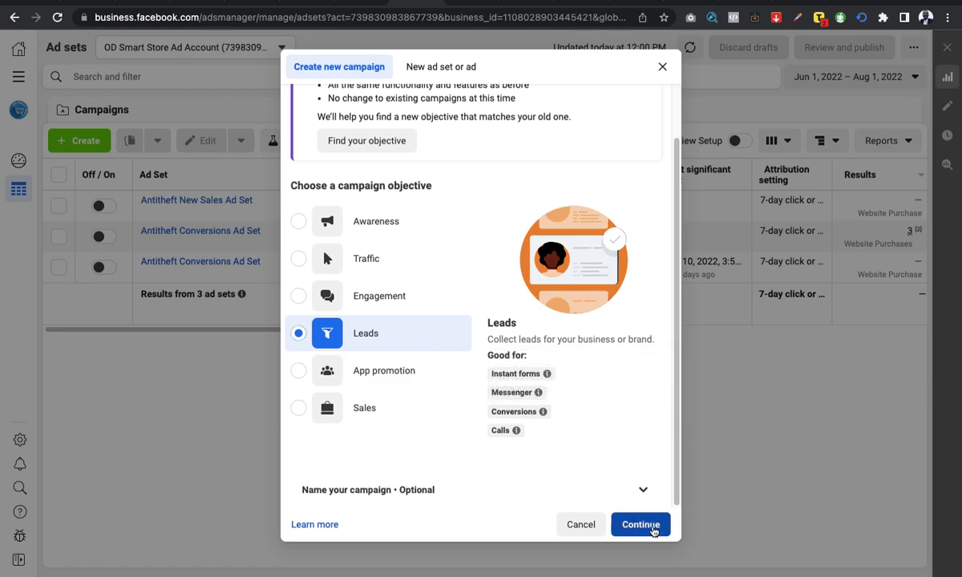
{"action": "left_click", "coordinate": [652, 528]}
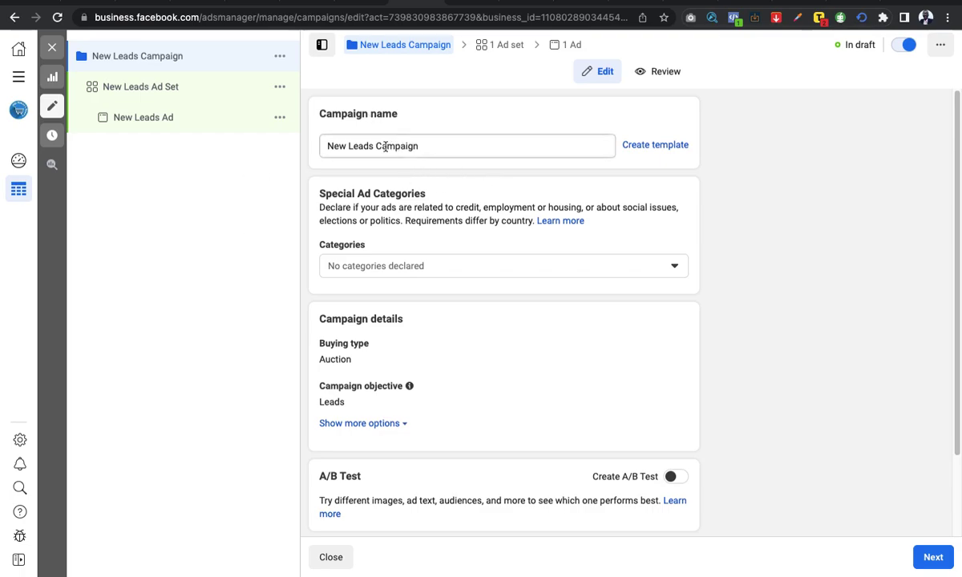
Rename the campaign "Property Leads Campaign May 12" and continue to the ad set settings.
{"action": "double_click", "coordinate": [336, 145]}
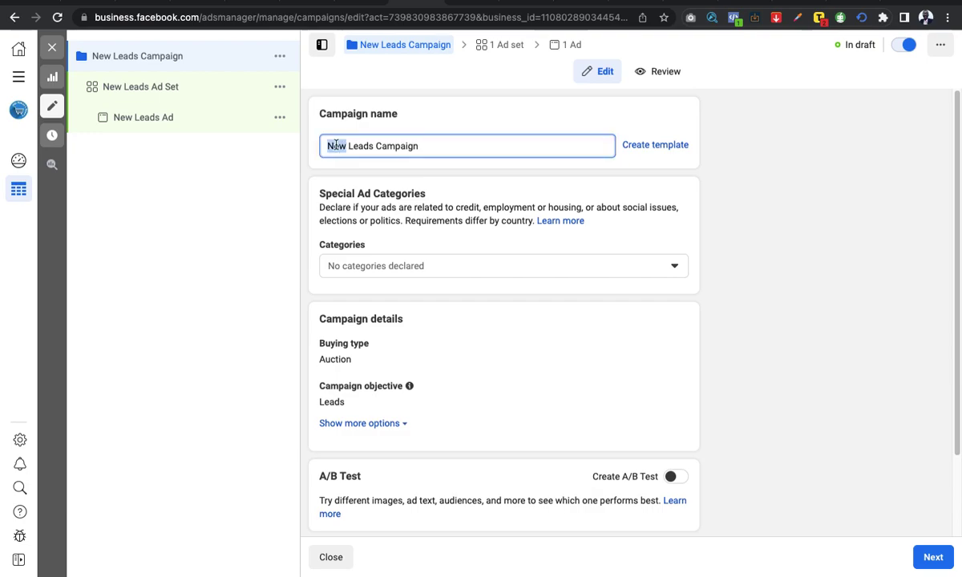
{"action": "key", "text": "BackSpace"}
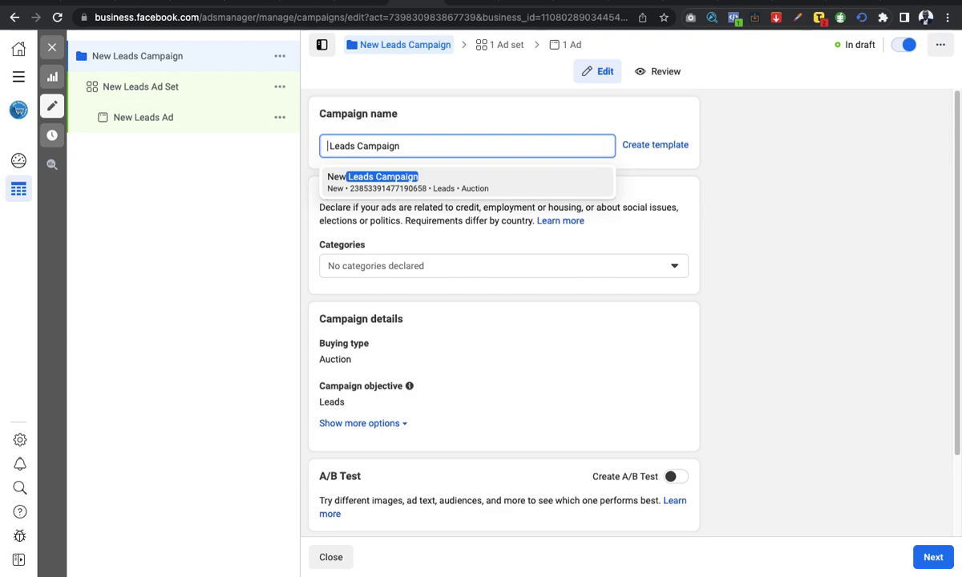
{"action": "type", "text": "Property"}
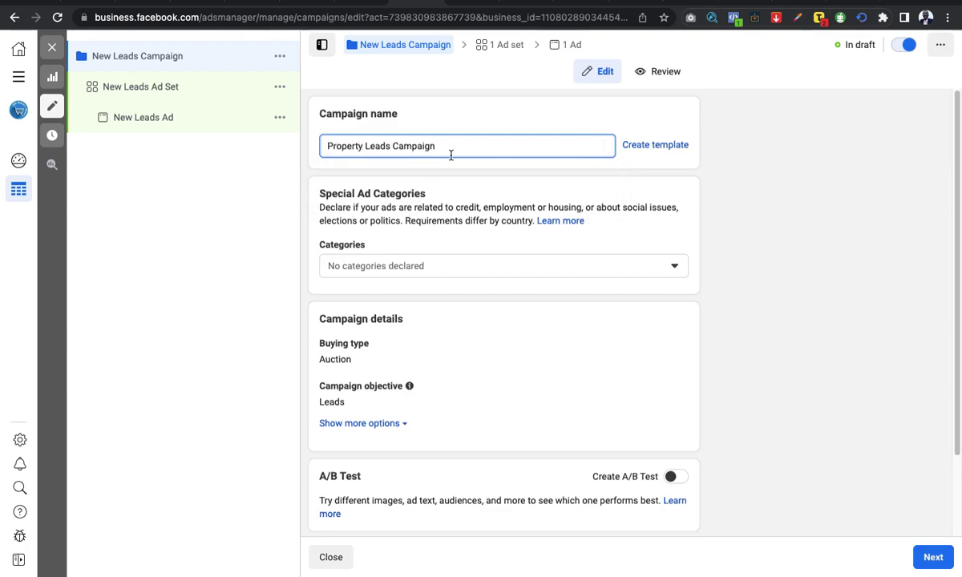
{"action": "left_click", "coordinate": [468, 150]}
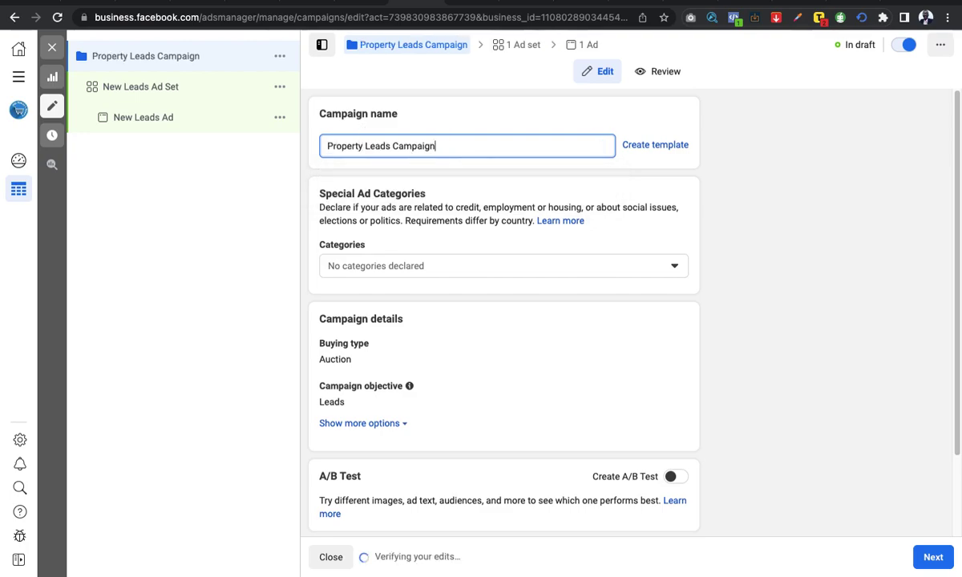
{"action": "type", "text": "May"}
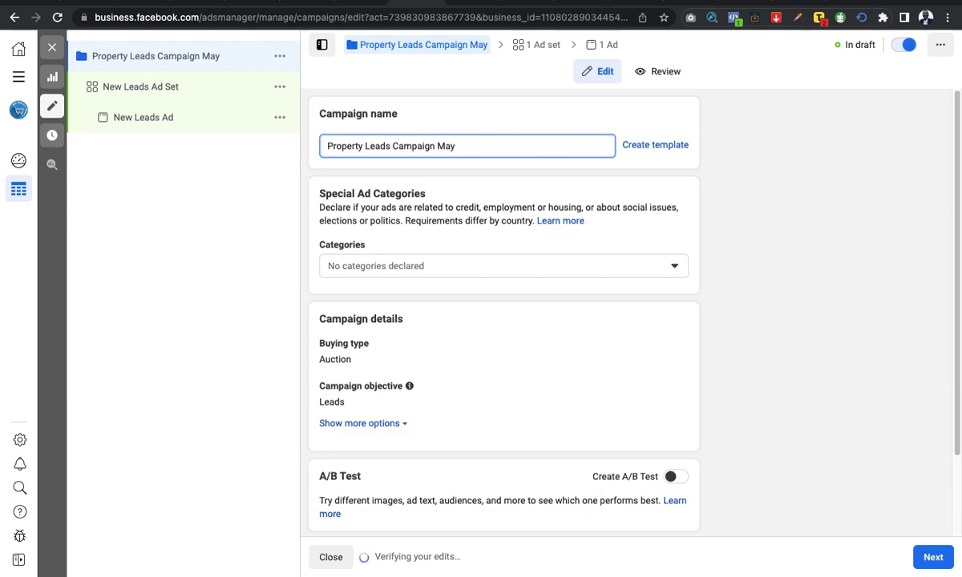
{"action": "type", "text": " 12"}
{"action": "scroll", "coordinate": [563, 364], "scroll_direction": "down", "scroll_amount": 2}
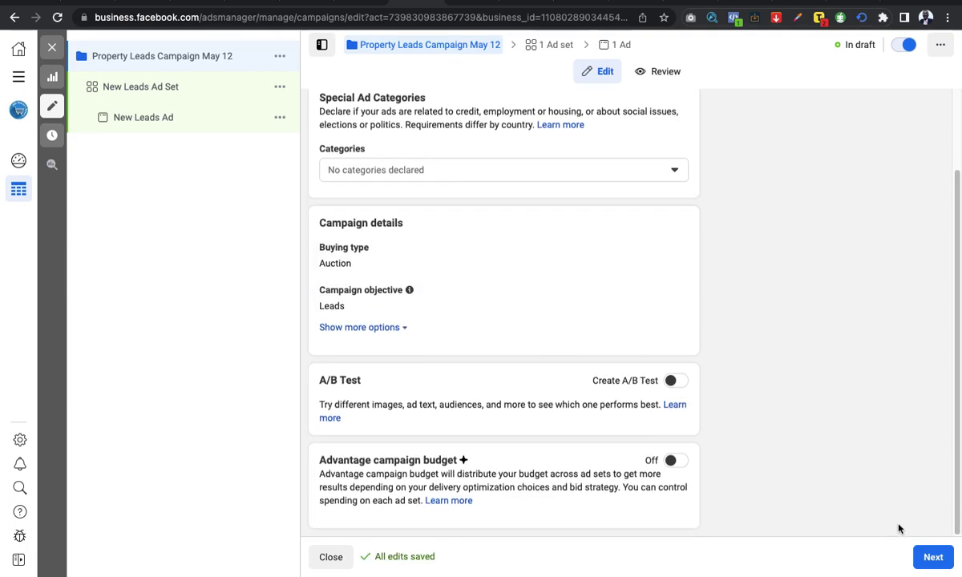
{"action": "left_click", "coordinate": [932, 561]}
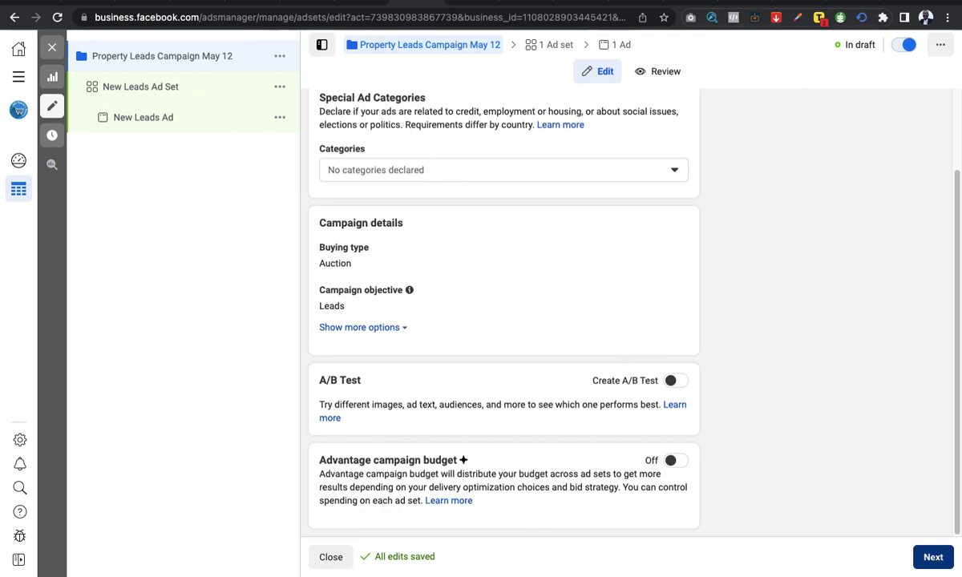
{"action": "left_click", "coordinate": [934, 559]}
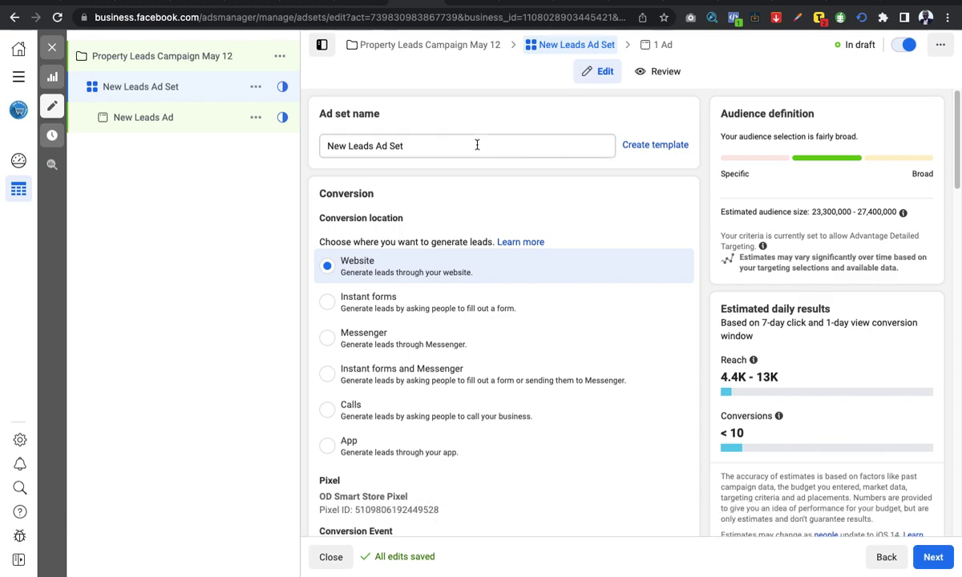
Rename the ad set "Property Leads Ad Set May 12".
{"action": "double_click", "coordinate": [333, 146]}
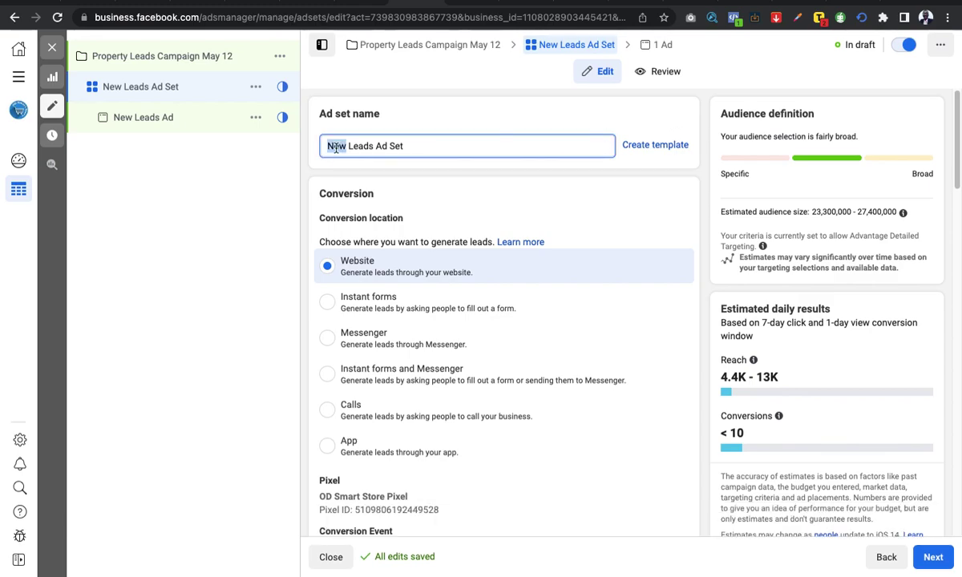
{"action": "type", "text": "Propery"}
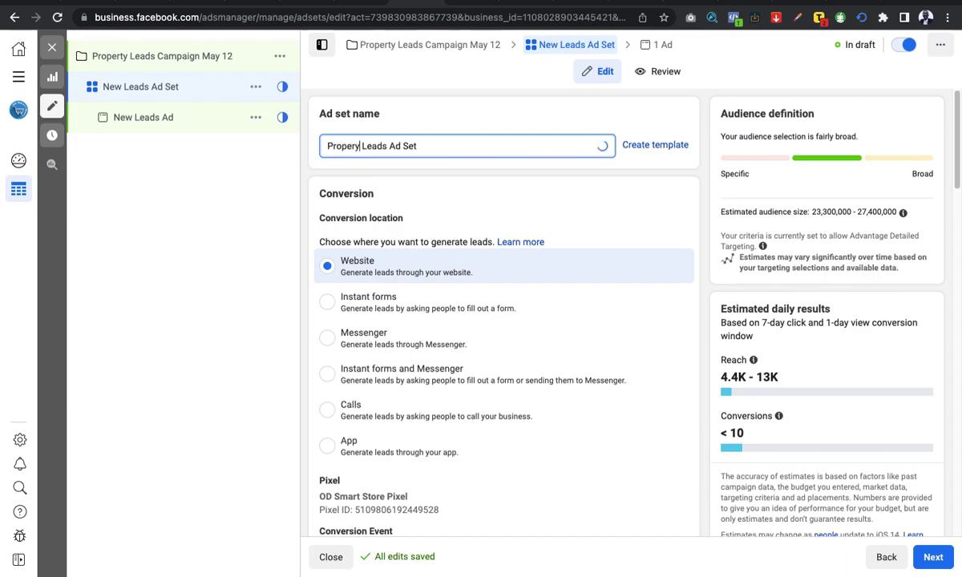
{"action": "left_click", "coordinate": [355, 146]}
{"action": "type", "text": "t"}
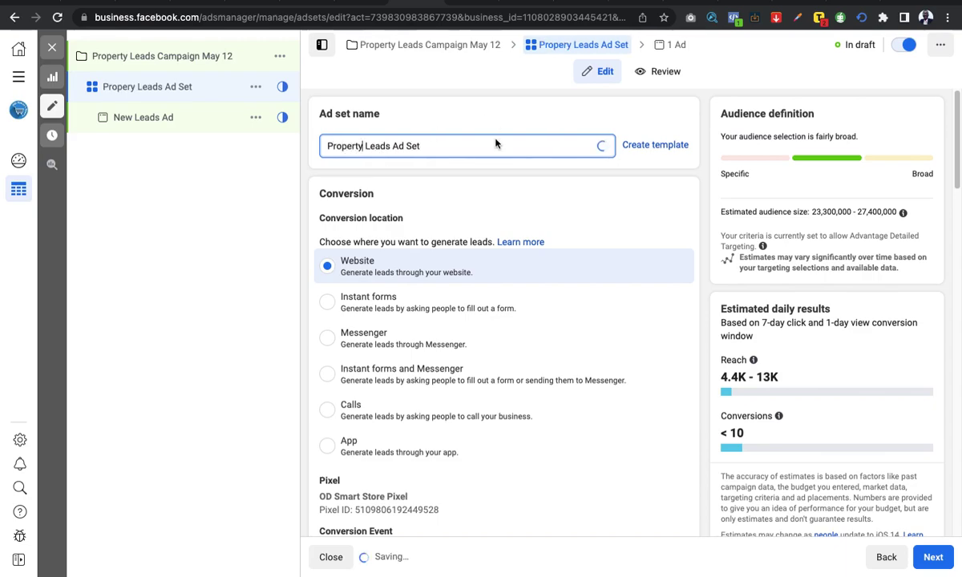
{"action": "left_click", "coordinate": [495, 146]}
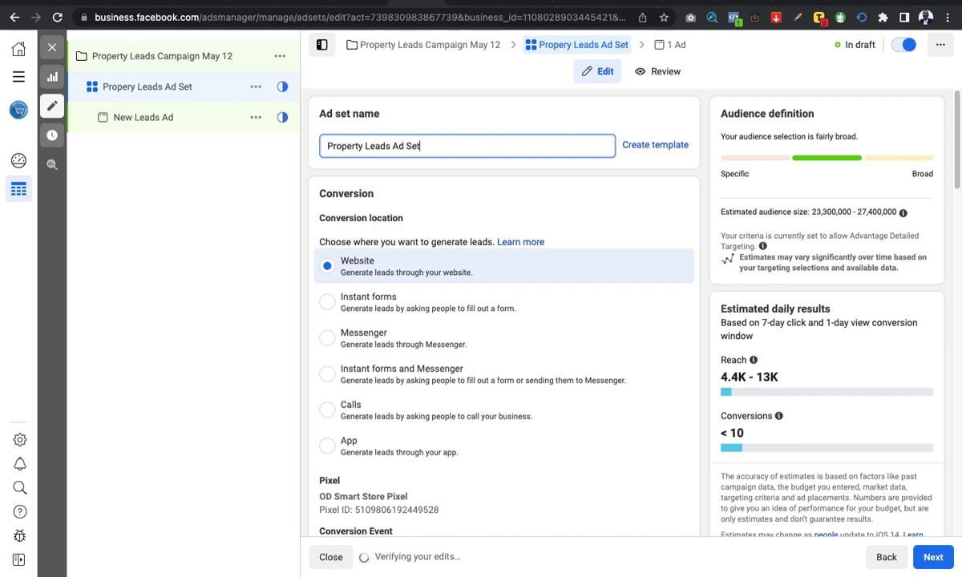
{"action": "type", "text": "May 12"}
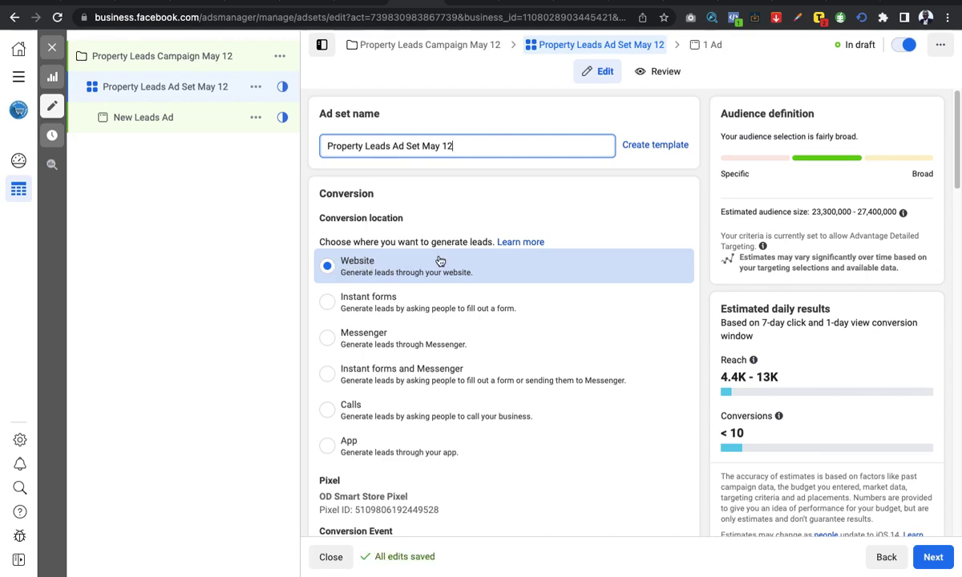
Choose Lead as the conversion event for the ad set's Website conversion location.
{"action": "scroll", "coordinate": [439, 258], "scroll_direction": "down", "scroll_amount": 1}
{"action": "scroll", "coordinate": [388, 253], "scroll_direction": "down", "scroll_amount": 3}
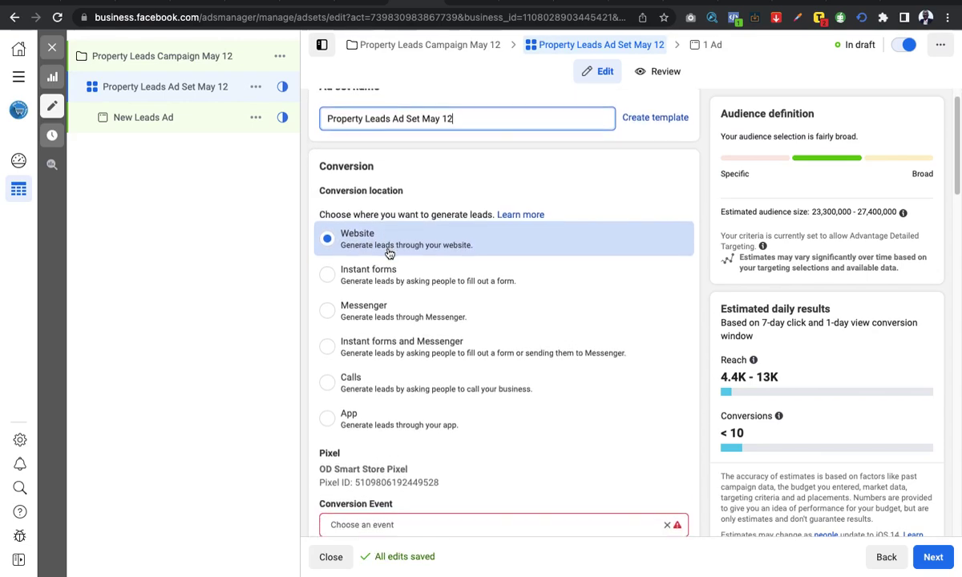
{"action": "scroll", "coordinate": [382, 237], "scroll_direction": "down", "scroll_amount": 4}
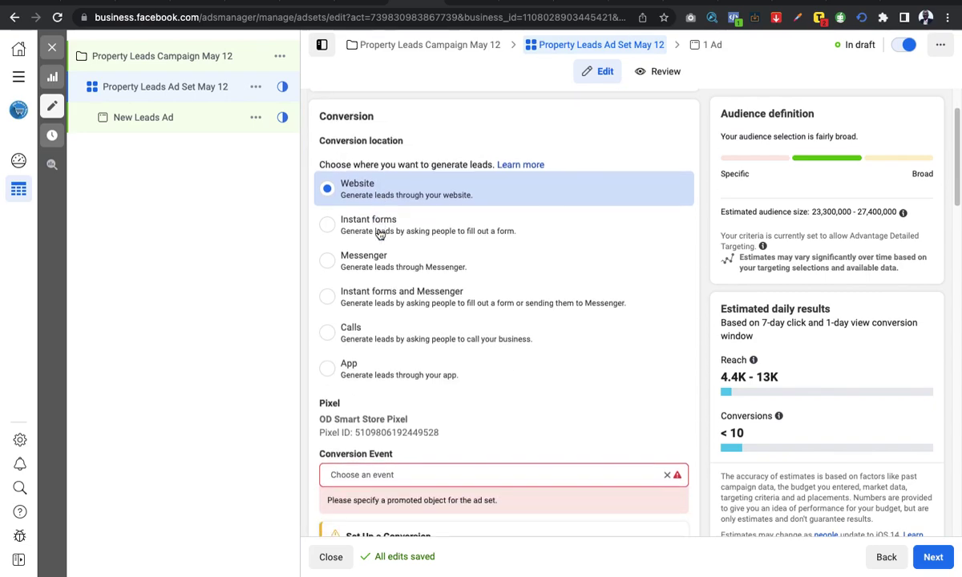
{"action": "scroll", "coordinate": [391, 391], "scroll_direction": "down", "scroll_amount": 4}
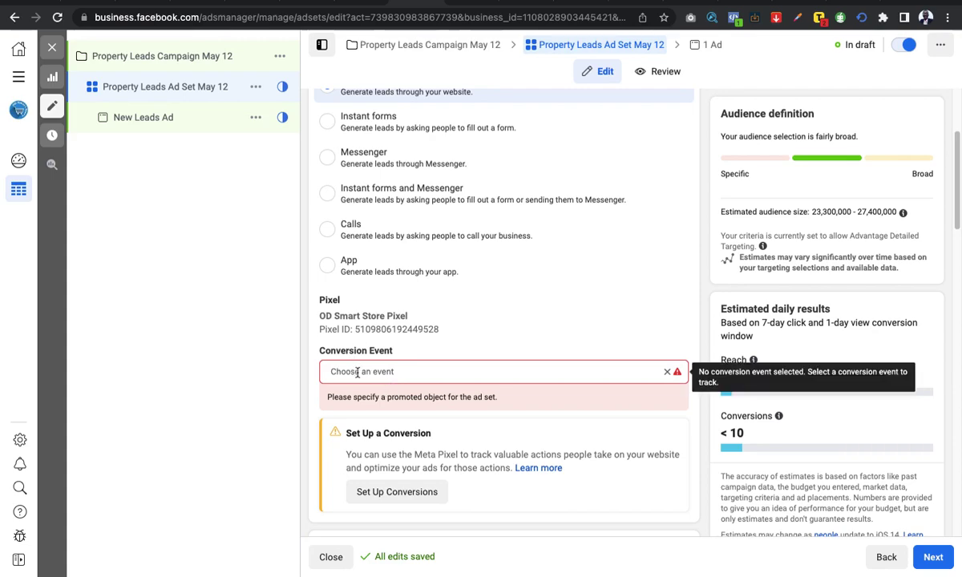
{"action": "left_click", "coordinate": [427, 372]}
{"action": "scroll", "coordinate": [398, 431], "scroll_direction": "down", "scroll_amount": 1}
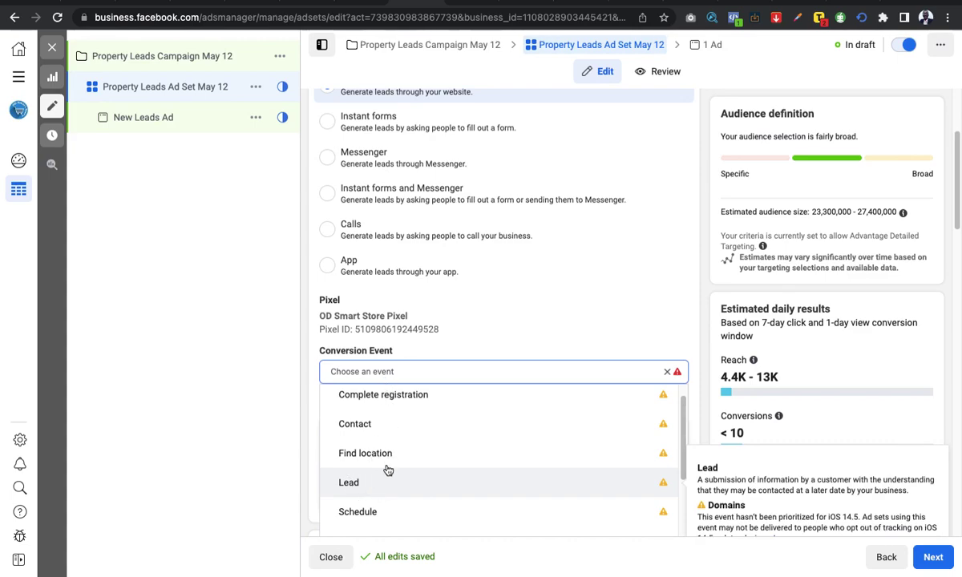
{"action": "left_click", "coordinate": [367, 481]}
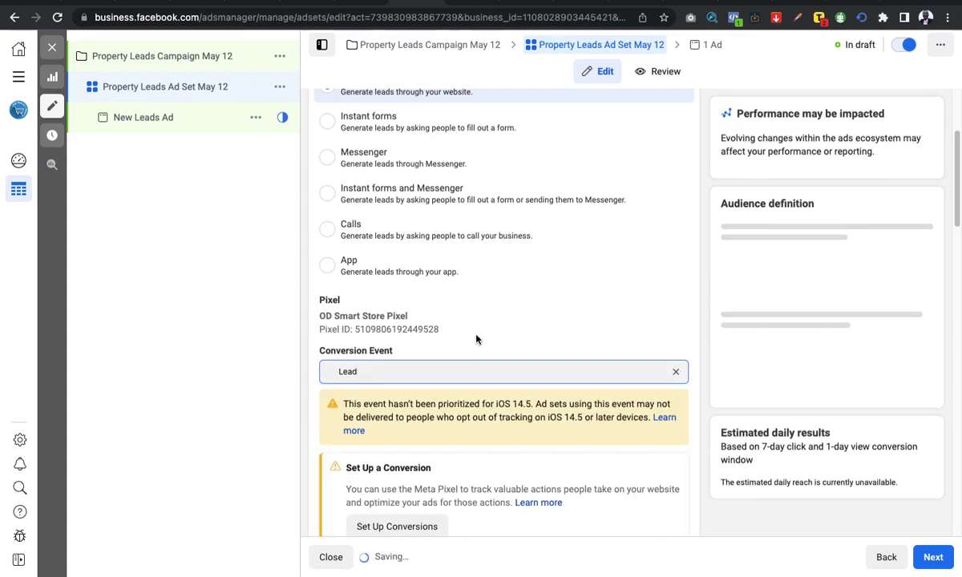
Set the ad set's daily budget to ₦5,000.00.
{"action": "scroll", "coordinate": [477, 339], "scroll_direction": "down", "scroll_amount": 1}
{"action": "scroll", "coordinate": [479, 341], "scroll_direction": "down", "scroll_amount": 2}
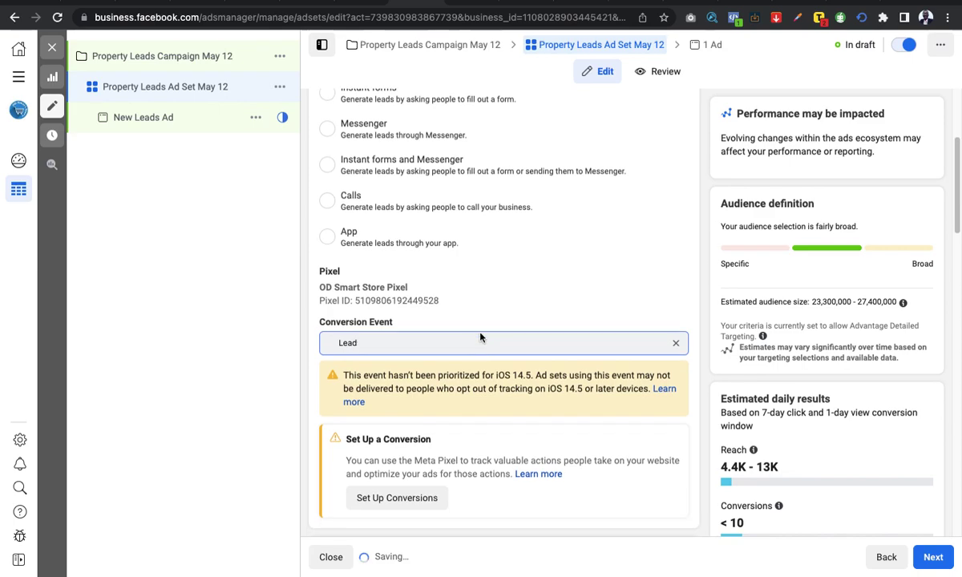
{"action": "scroll", "coordinate": [486, 317], "scroll_direction": "down", "scroll_amount": 5}
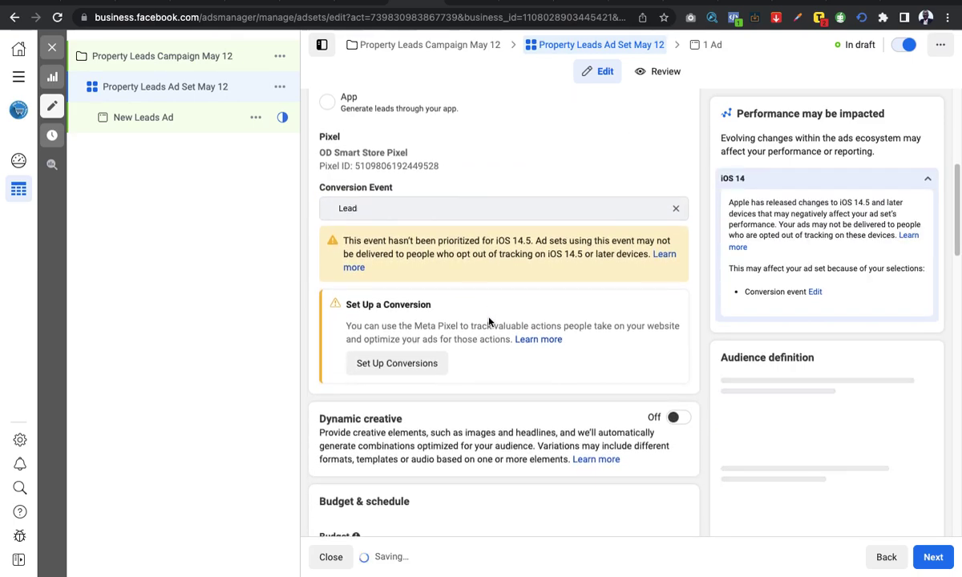
{"action": "scroll", "coordinate": [489, 321], "scroll_direction": "down", "scroll_amount": 2}
{"action": "scroll", "coordinate": [489, 321], "scroll_direction": "down", "scroll_amount": 8}
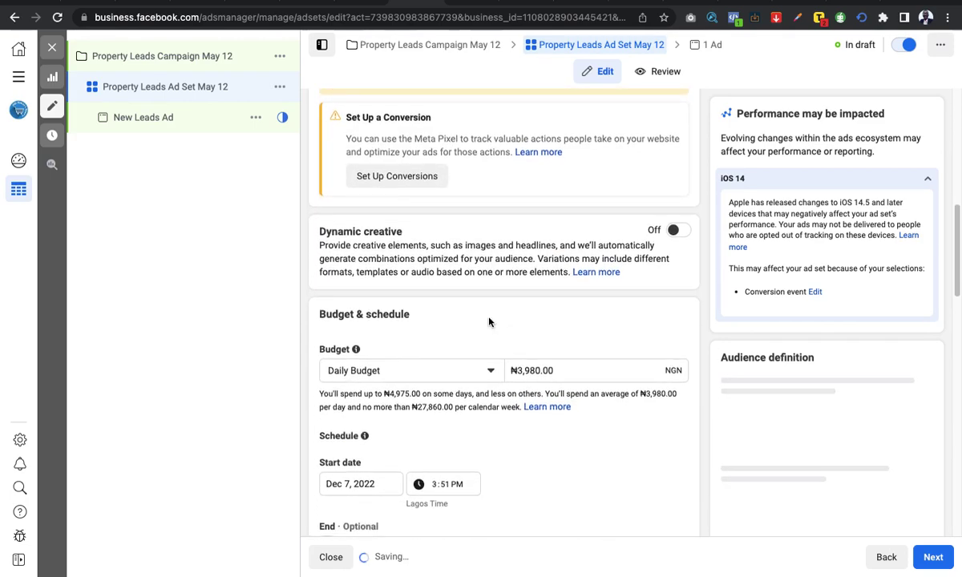
{"action": "scroll", "coordinate": [489, 322], "scroll_direction": "up", "scroll_amount": 15}
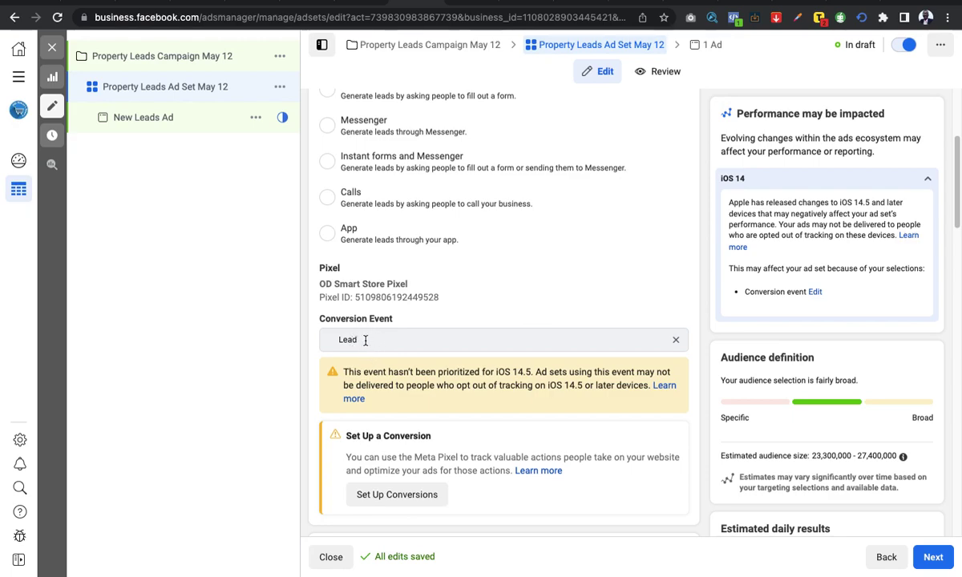
{"action": "scroll", "coordinate": [388, 371], "scroll_direction": "down", "scroll_amount": 3}
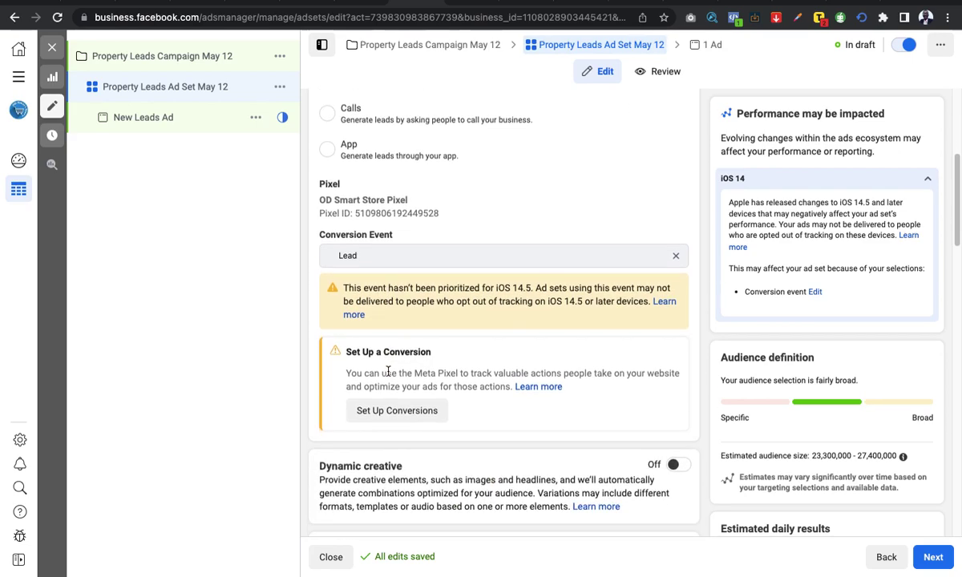
{"action": "scroll", "coordinate": [388, 371], "scroll_direction": "down", "scroll_amount": 5}
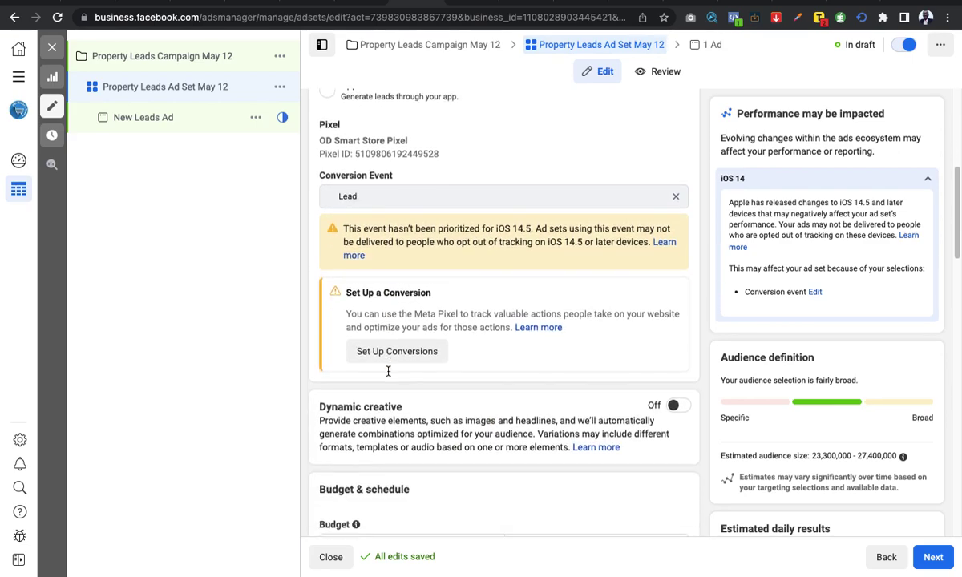
{"action": "scroll", "coordinate": [388, 374], "scroll_direction": "down", "scroll_amount": 4}
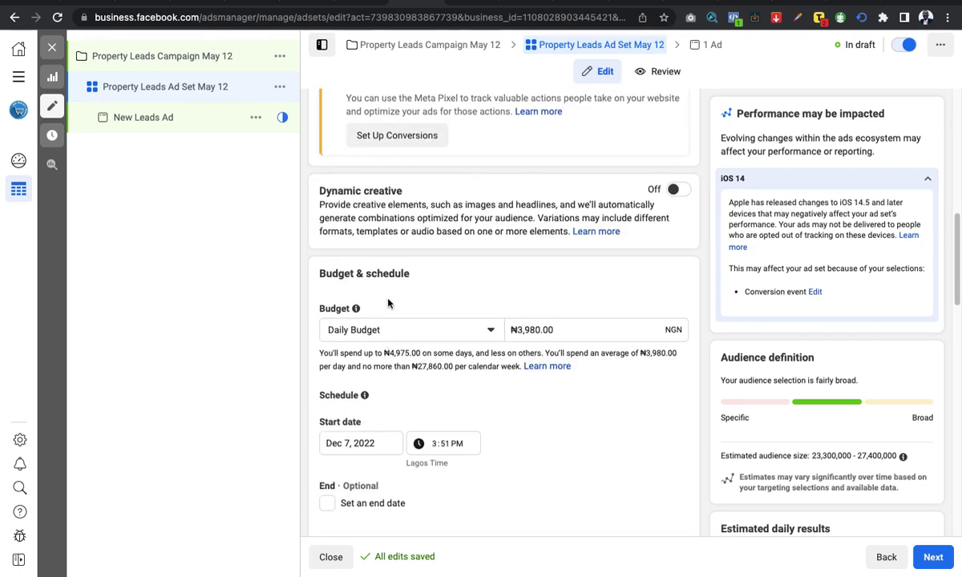
{"action": "scroll", "coordinate": [388, 304], "scroll_direction": "down", "scroll_amount": 2}
{"action": "scroll", "coordinate": [388, 301], "scroll_direction": "down", "scroll_amount": 1}
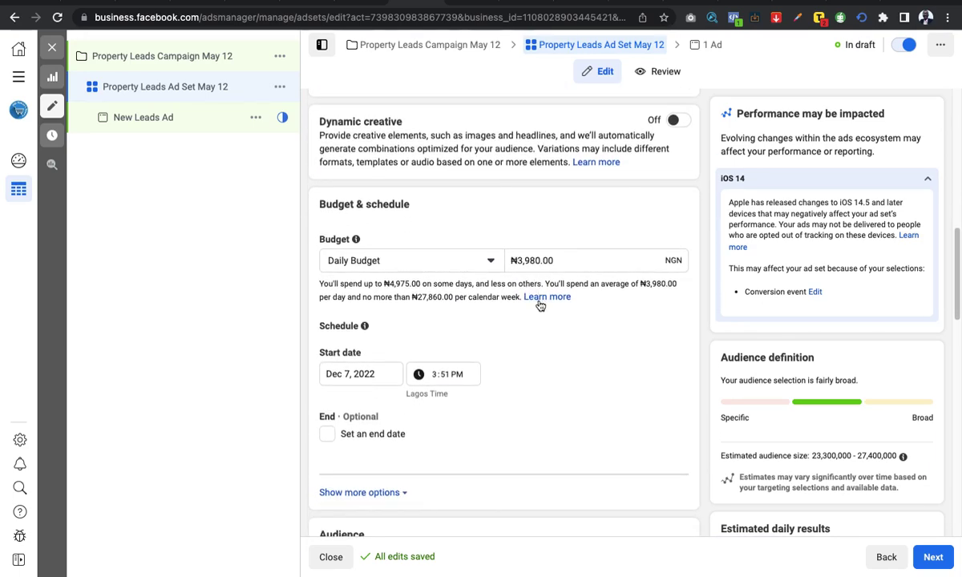
{"action": "left_click", "coordinate": [523, 260]}
{"action": "key", "text": "BackSpace"}
{"action": "type", "text": "5"}
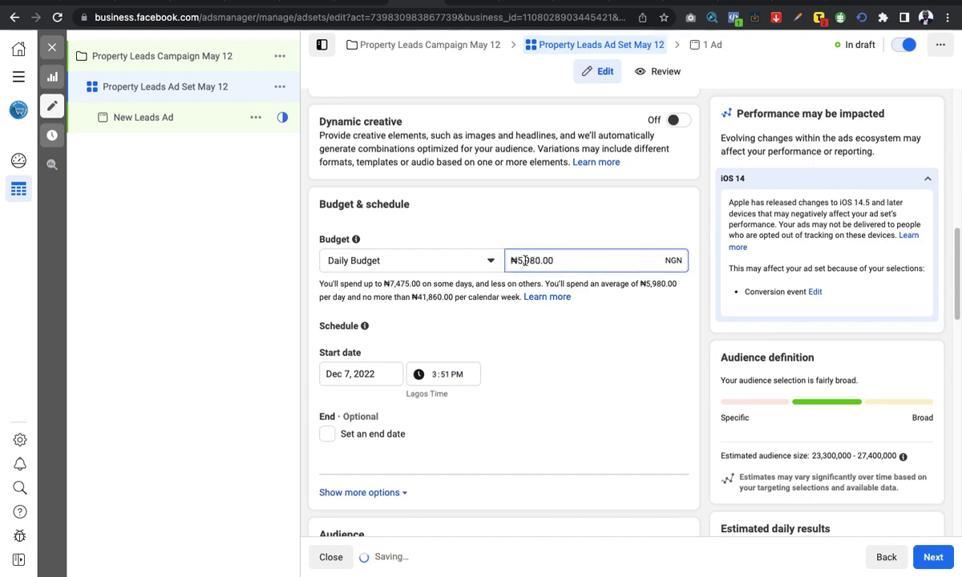
{"action": "triple_click", "coordinate": [551, 258]}
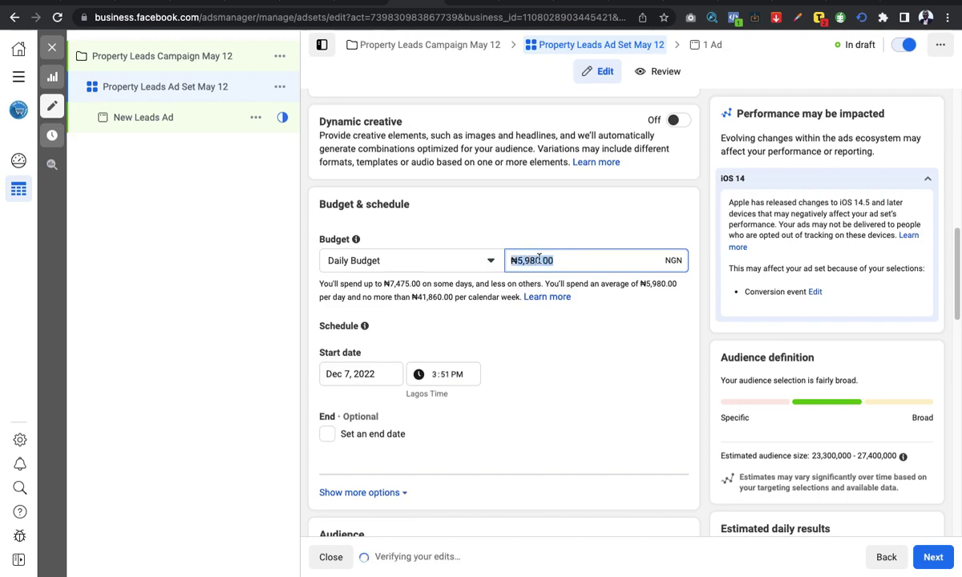
{"action": "type", "text": "5000"}
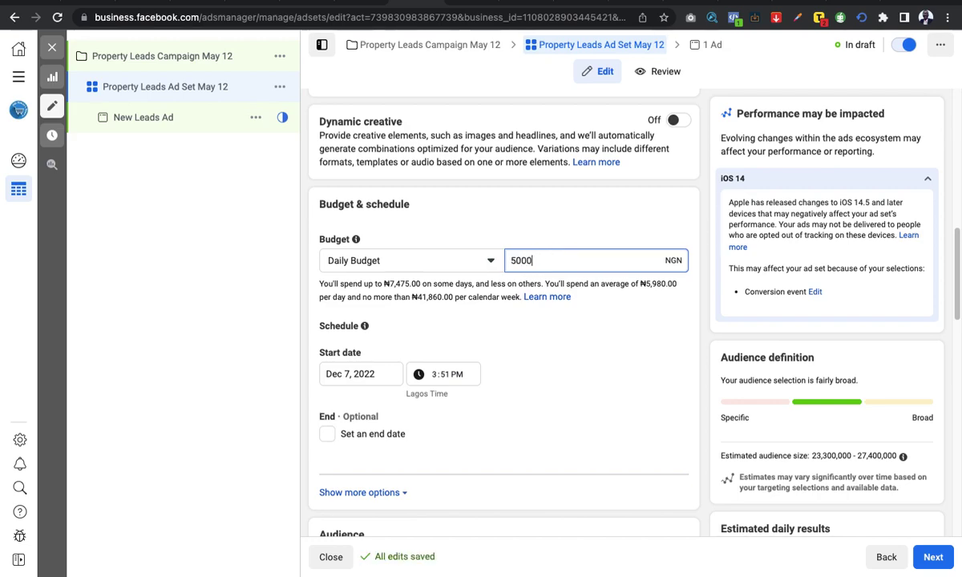
{"action": "left_click", "coordinate": [600, 340]}
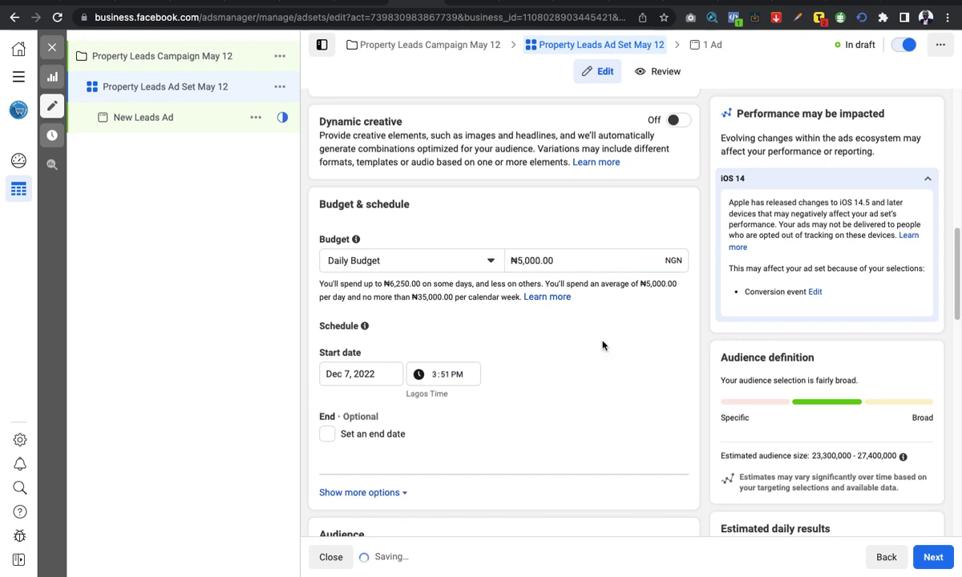
{"action": "scroll", "coordinate": [570, 350], "scroll_direction": "down", "scroll_amount": 1}
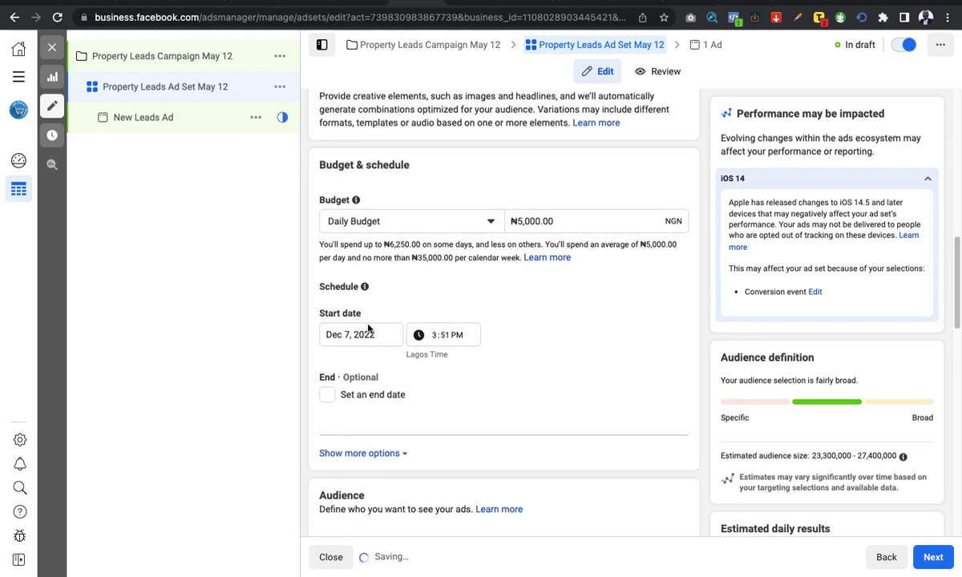
Review the ad set's schedule, the optional end date and the audience settings.
{"action": "scroll", "coordinate": [533, 315], "scroll_direction": "down", "scroll_amount": 3}
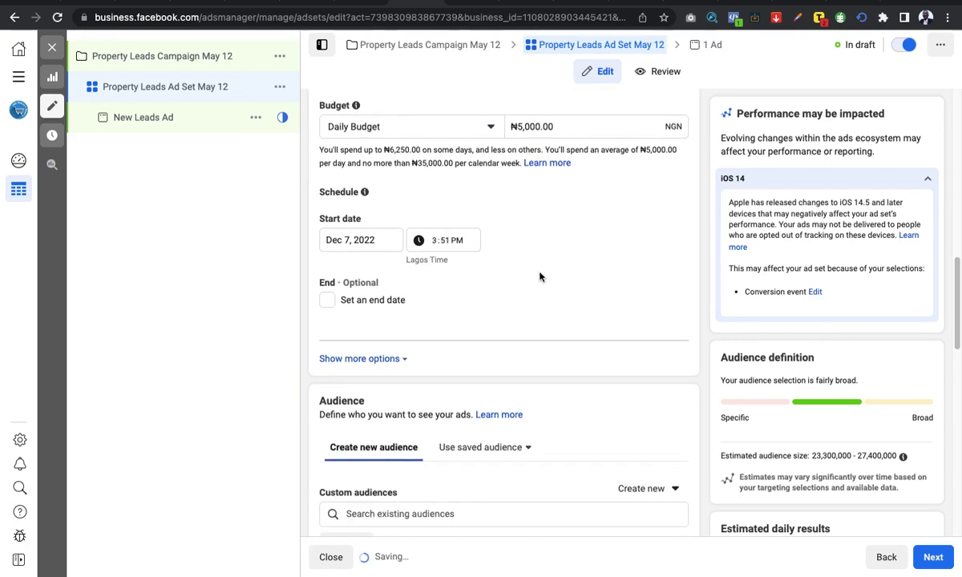
{"action": "scroll", "coordinate": [518, 262], "scroll_direction": "down", "scroll_amount": 1}
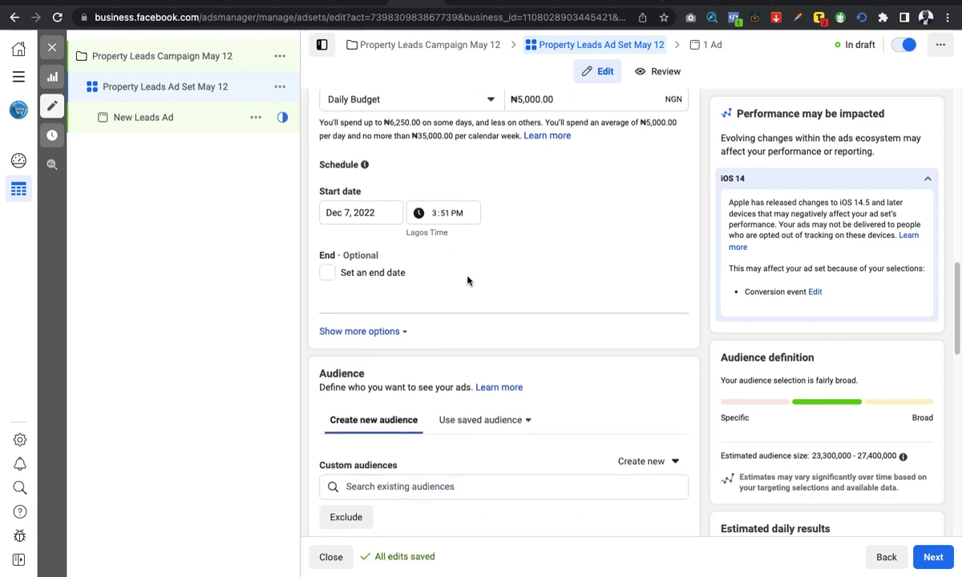
{"action": "scroll", "coordinate": [469, 281], "scroll_direction": "down", "scroll_amount": 1}
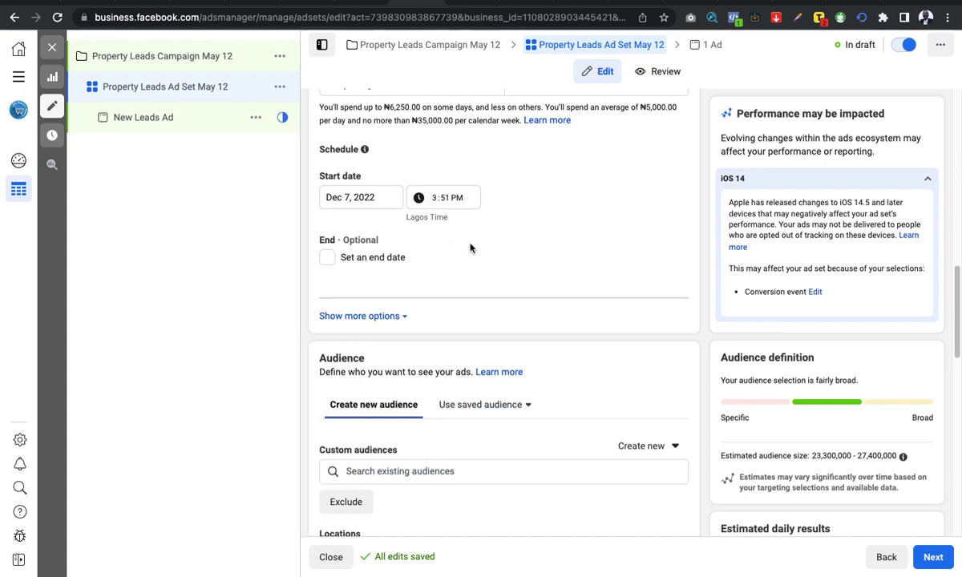
{"action": "scroll", "coordinate": [473, 248], "scroll_direction": "down", "scroll_amount": 1}
{"action": "scroll", "coordinate": [474, 249], "scroll_direction": "up", "scroll_amount": 1}
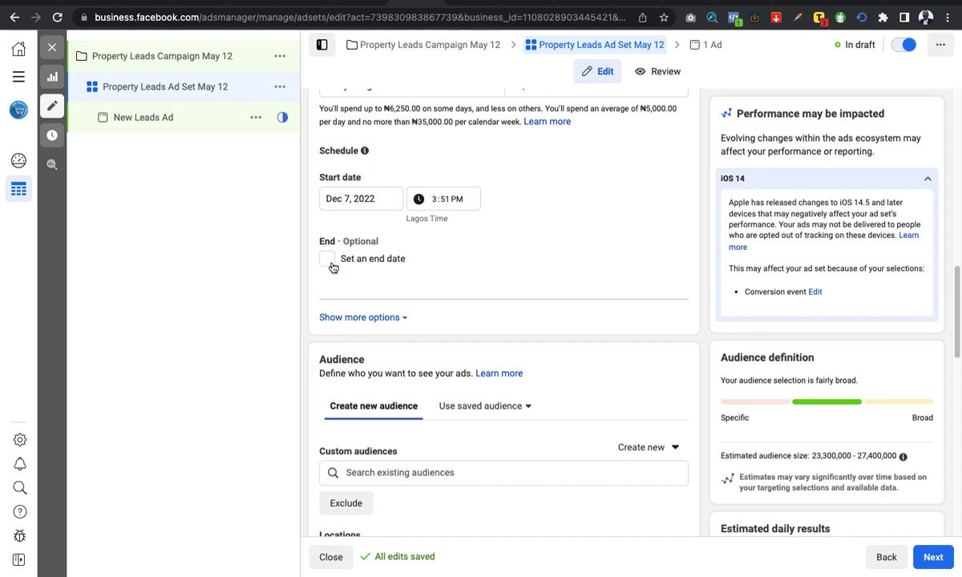
{"action": "scroll", "coordinate": [498, 253], "scroll_direction": "up", "scroll_amount": 2}
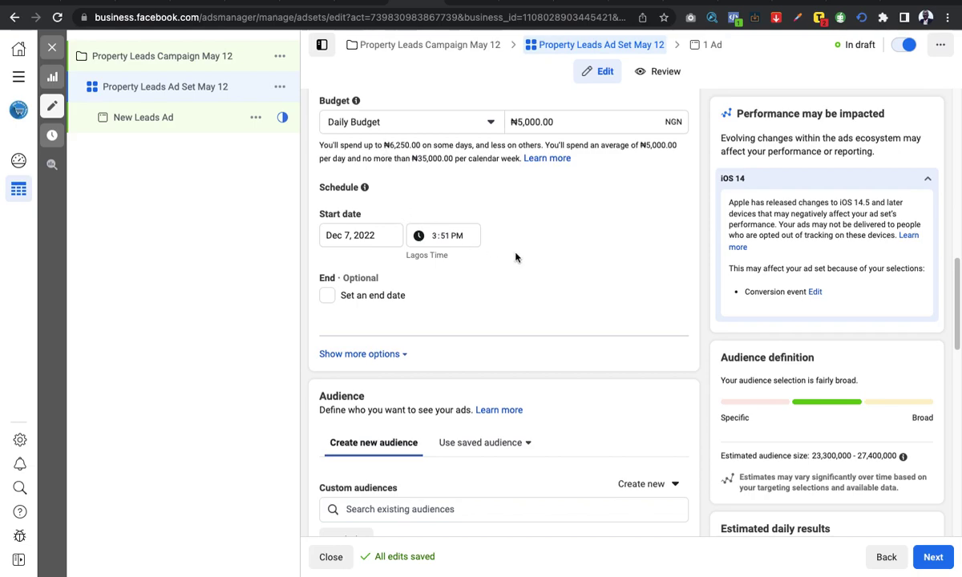
{"action": "scroll", "coordinate": [516, 256], "scroll_direction": "down", "scroll_amount": 1}
{"action": "scroll", "coordinate": [515, 257], "scroll_direction": "down", "scroll_amount": 3}
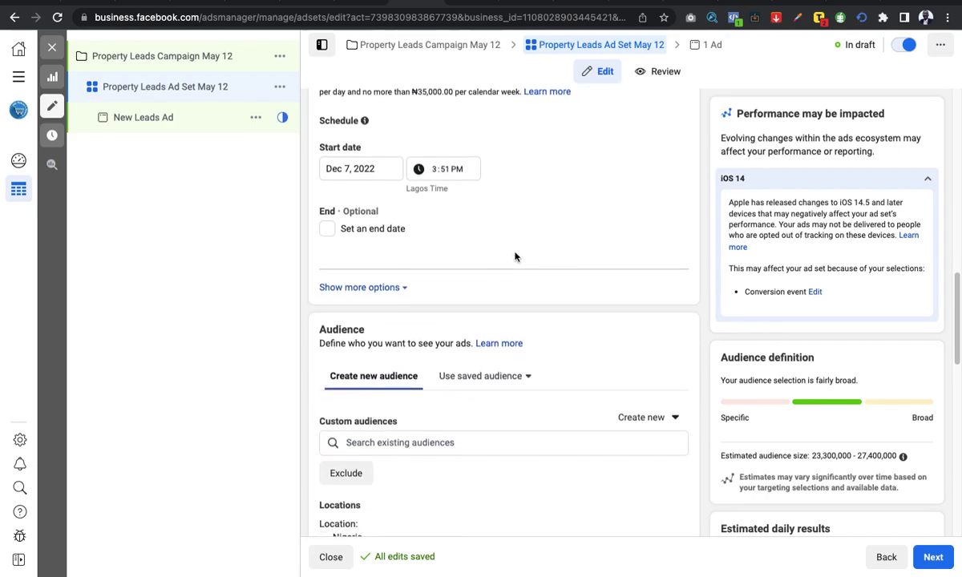
{"action": "scroll", "coordinate": [516, 256], "scroll_direction": "down", "scroll_amount": 2}
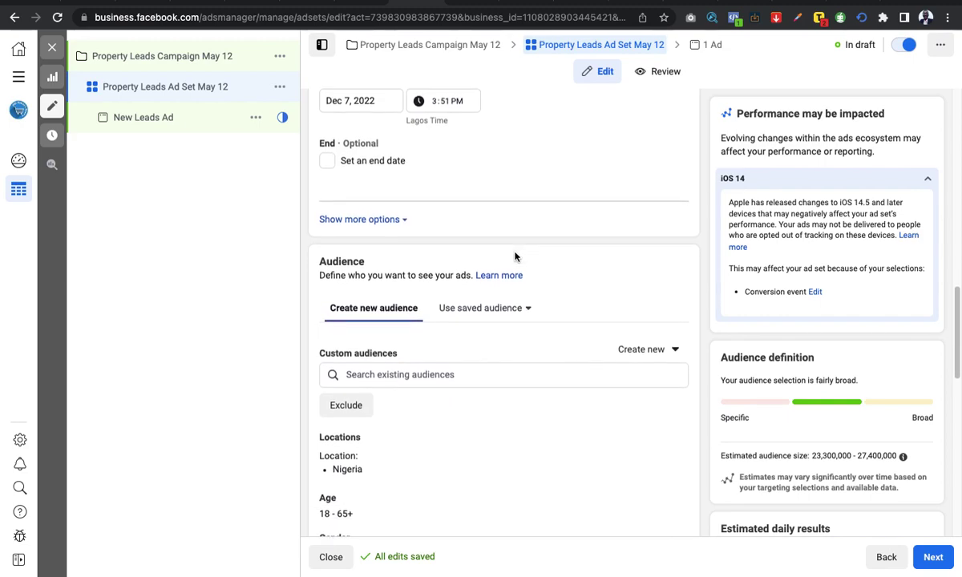
{"action": "scroll", "coordinate": [515, 256], "scroll_direction": "down", "scroll_amount": 3}
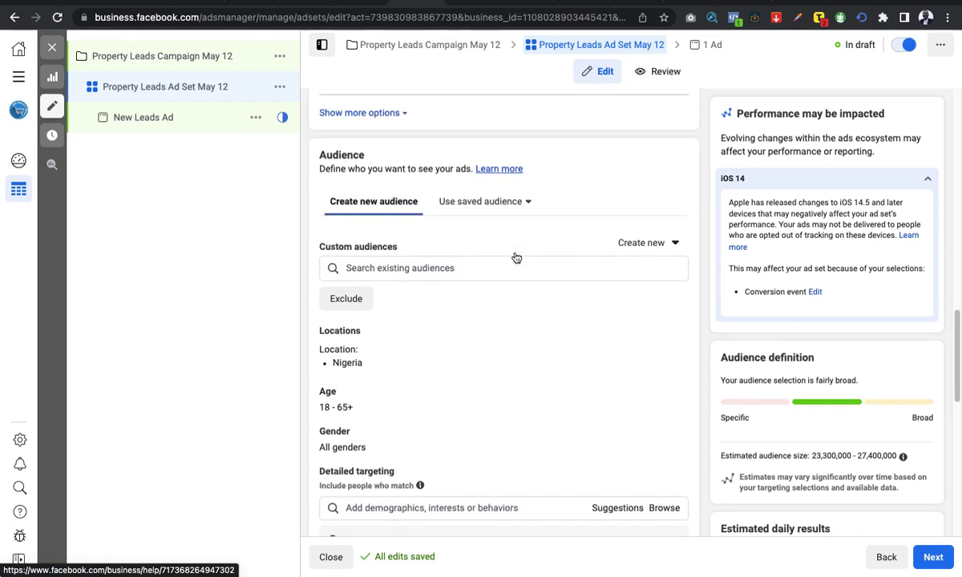
{"action": "scroll", "coordinate": [516, 257], "scroll_direction": "up", "scroll_amount": 3}
{"action": "scroll", "coordinate": [515, 257], "scroll_direction": "down", "scroll_amount": 9}
{"action": "scroll", "coordinate": [516, 256], "scroll_direction": "up", "scroll_amount": 1}
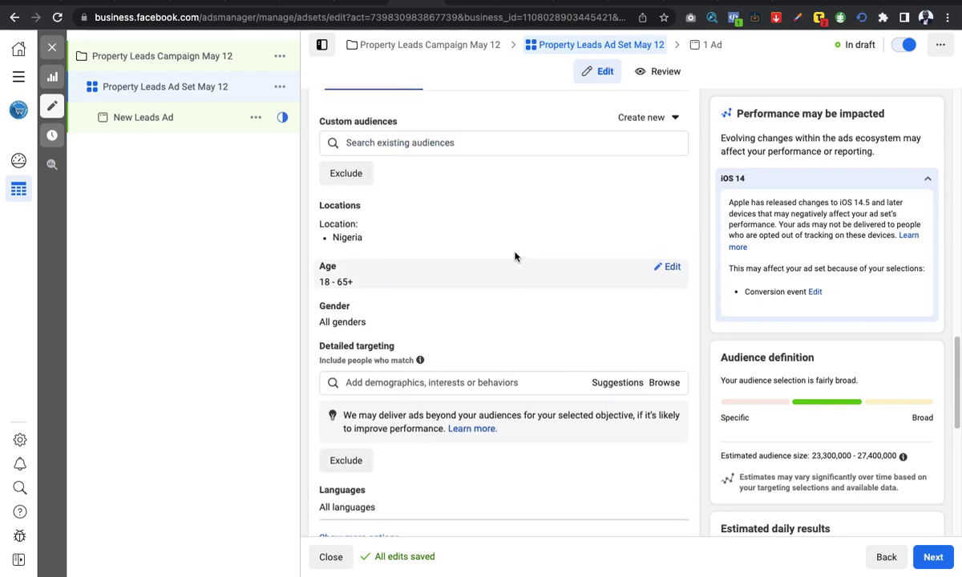
Restrict the audience's Nigeria location targeting to "People living in this location".
{"action": "scroll", "coordinate": [516, 257], "scroll_direction": "up", "scroll_amount": 1}
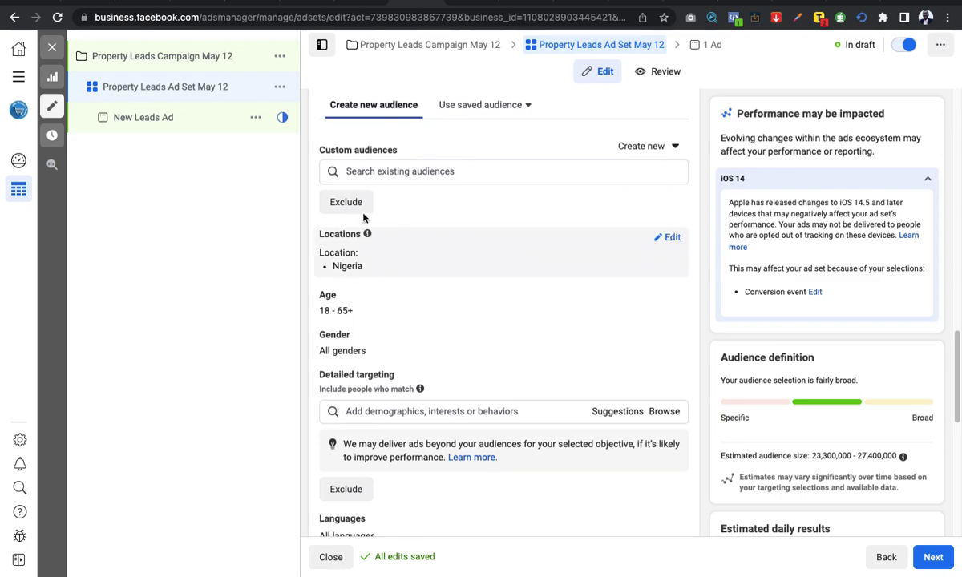
{"action": "scroll", "coordinate": [447, 236], "scroll_direction": "up", "scroll_amount": 1}
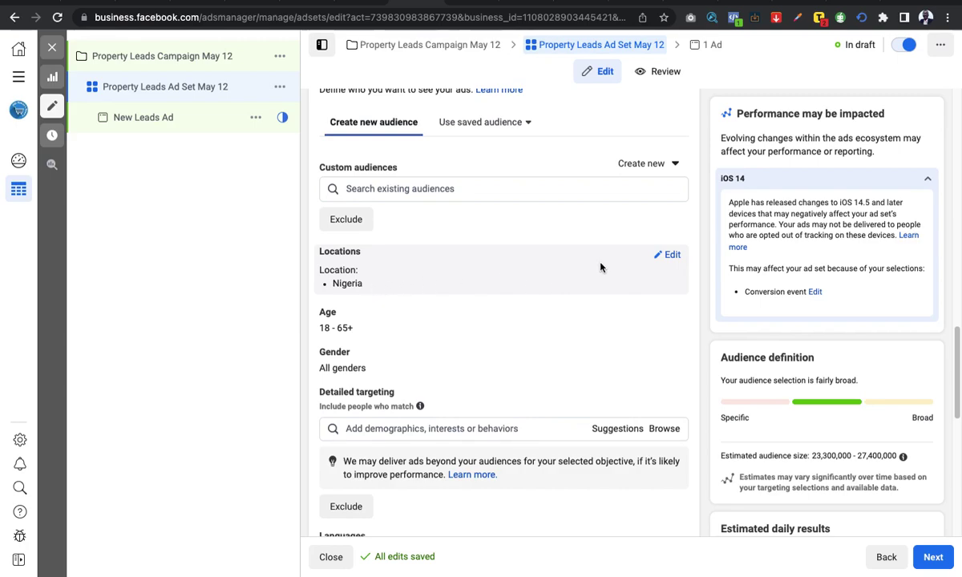
{"action": "left_click", "coordinate": [674, 256]}
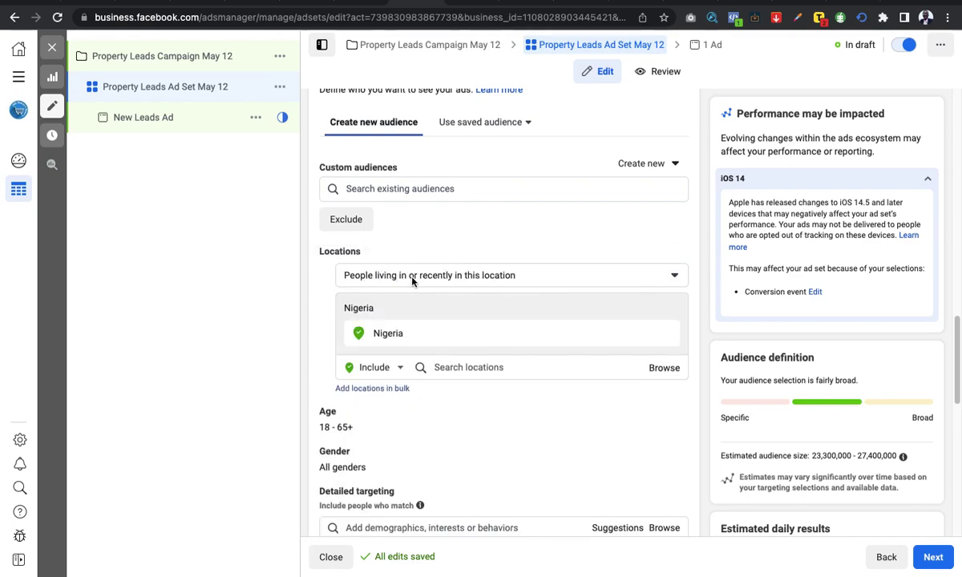
{"action": "left_click", "coordinate": [543, 275]}
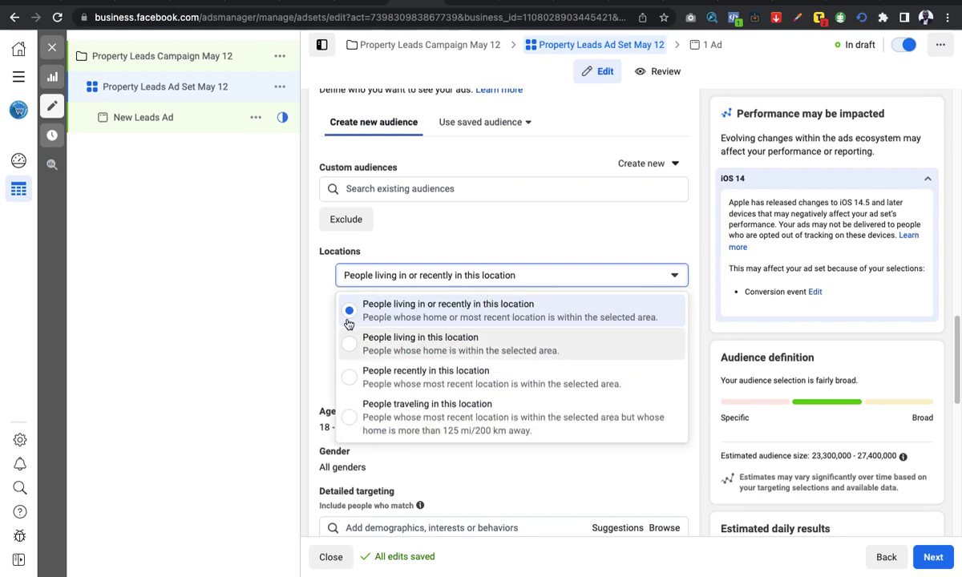
{"action": "left_click", "coordinate": [359, 344]}
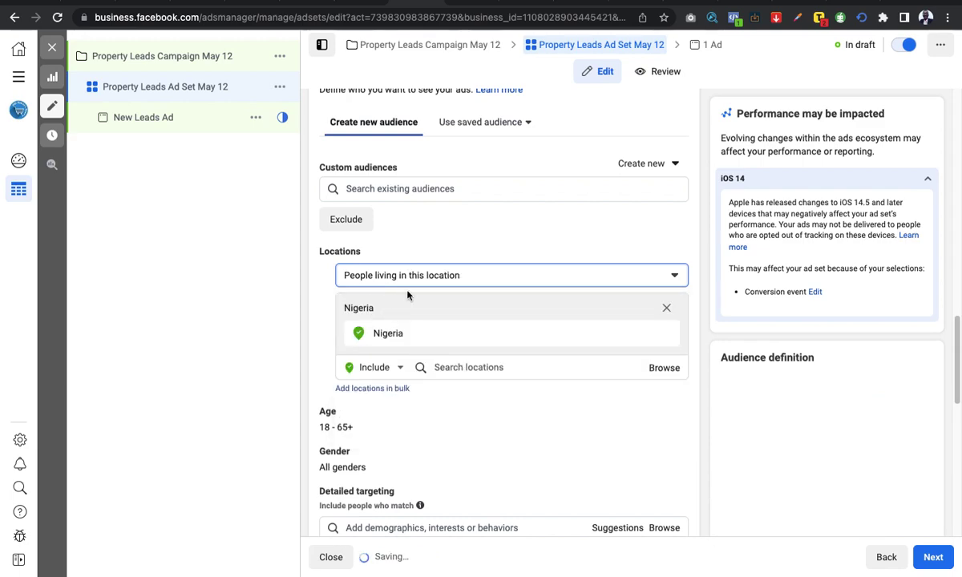
Set the audience's age range to a minimum of 23 and a maximum of 45.
{"action": "scroll", "coordinate": [454, 326], "scroll_direction": "down", "scroll_amount": 2}
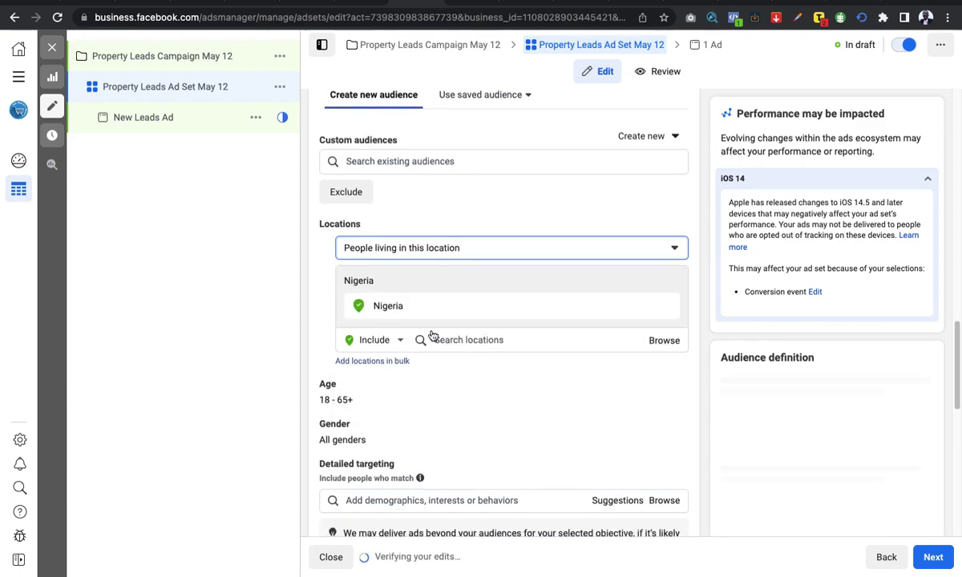
{"action": "scroll", "coordinate": [393, 282], "scroll_direction": "down", "scroll_amount": 2}
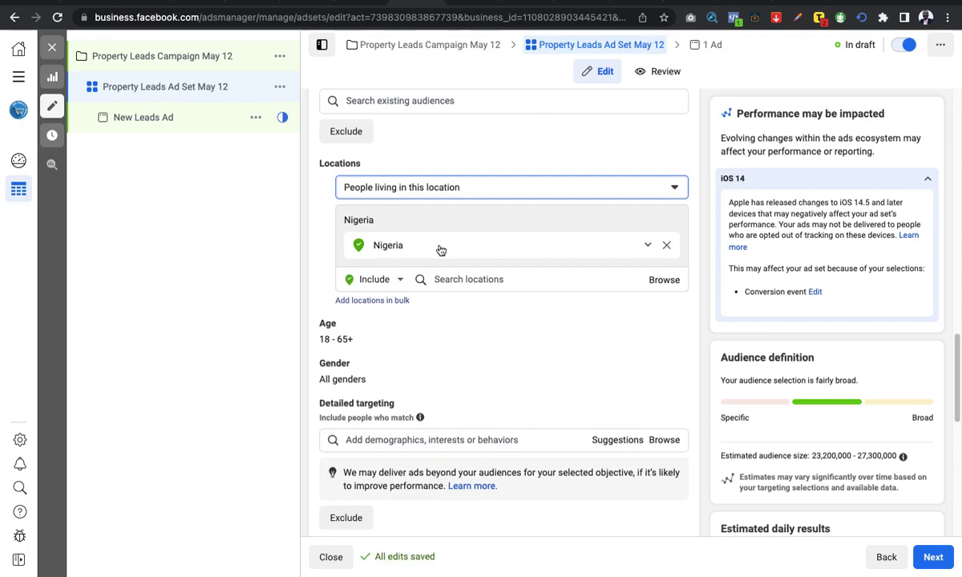
{"action": "scroll", "coordinate": [470, 247], "scroll_direction": "down", "scroll_amount": 1}
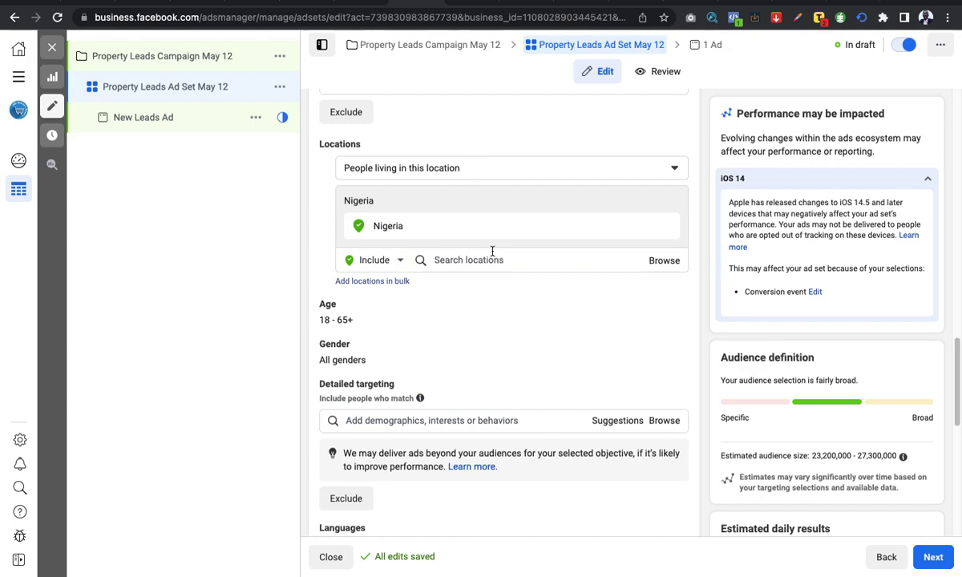
{"action": "scroll", "coordinate": [481, 317], "scroll_direction": "down", "scroll_amount": 1}
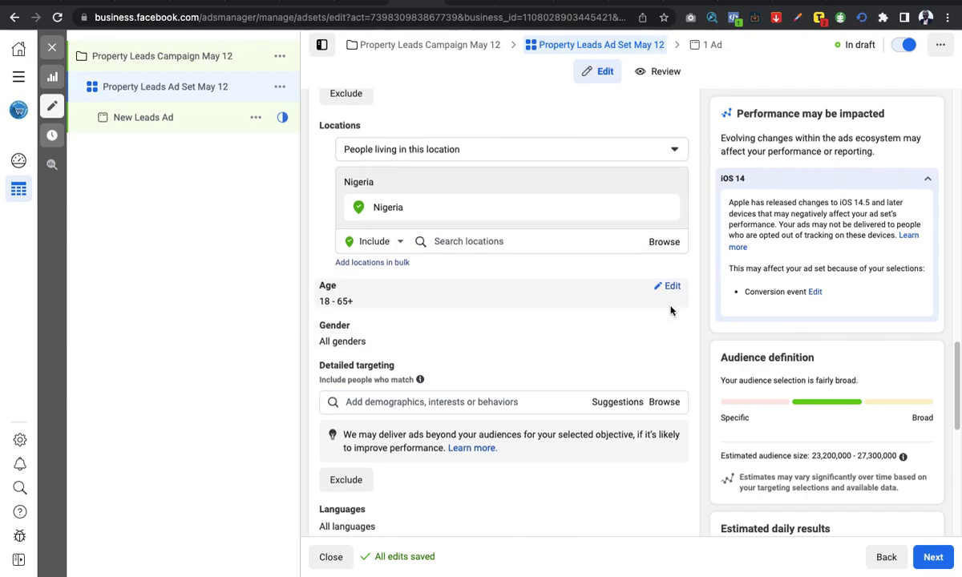
{"action": "left_click", "coordinate": [670, 287]}
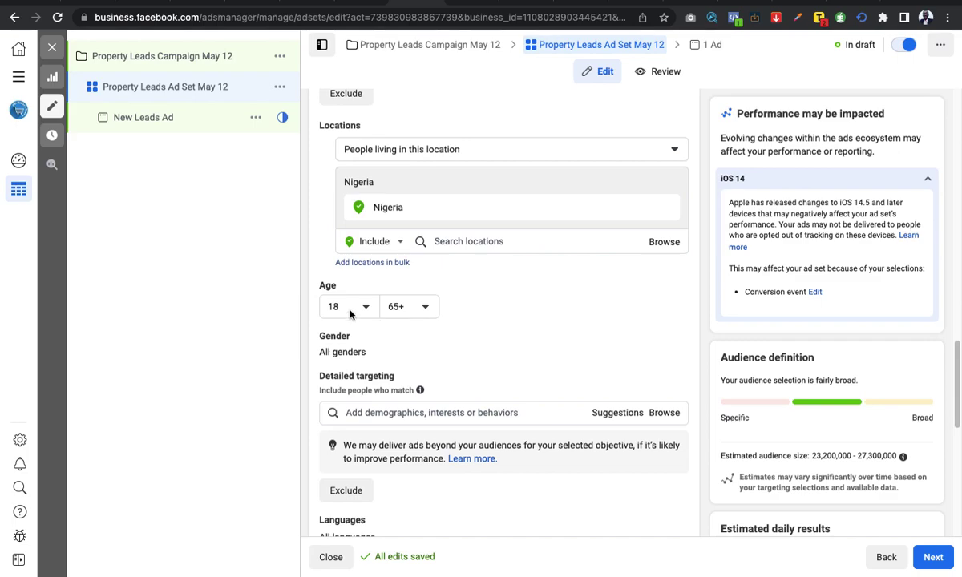
{"action": "left_click", "coordinate": [364, 307]}
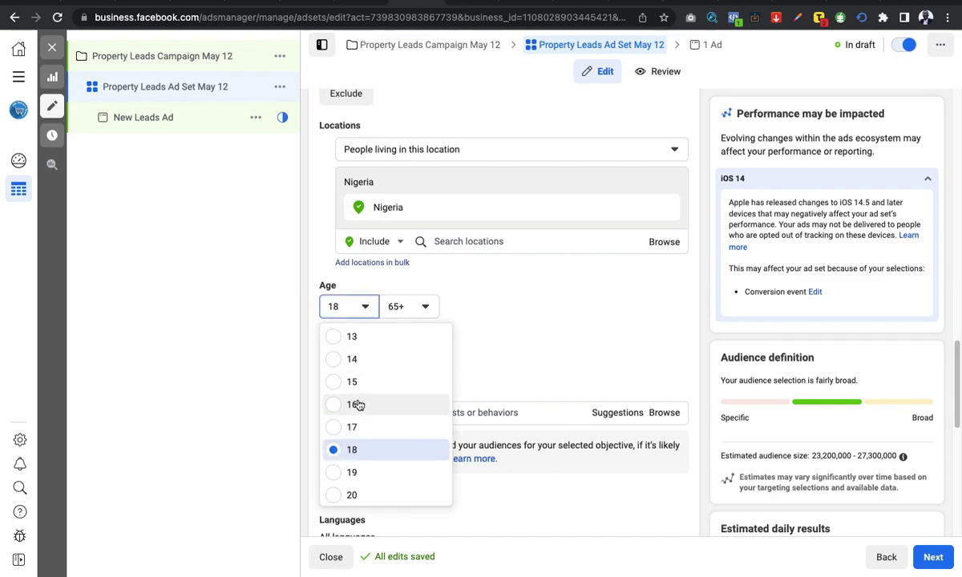
{"action": "scroll", "coordinate": [356, 452], "scroll_direction": "down", "scroll_amount": 2}
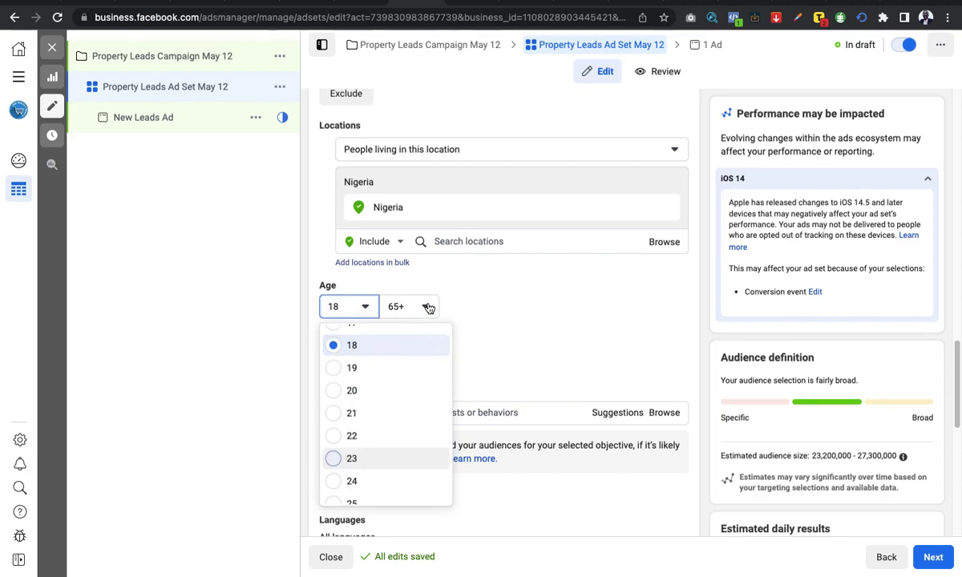
{"action": "key", "text": "Return"}
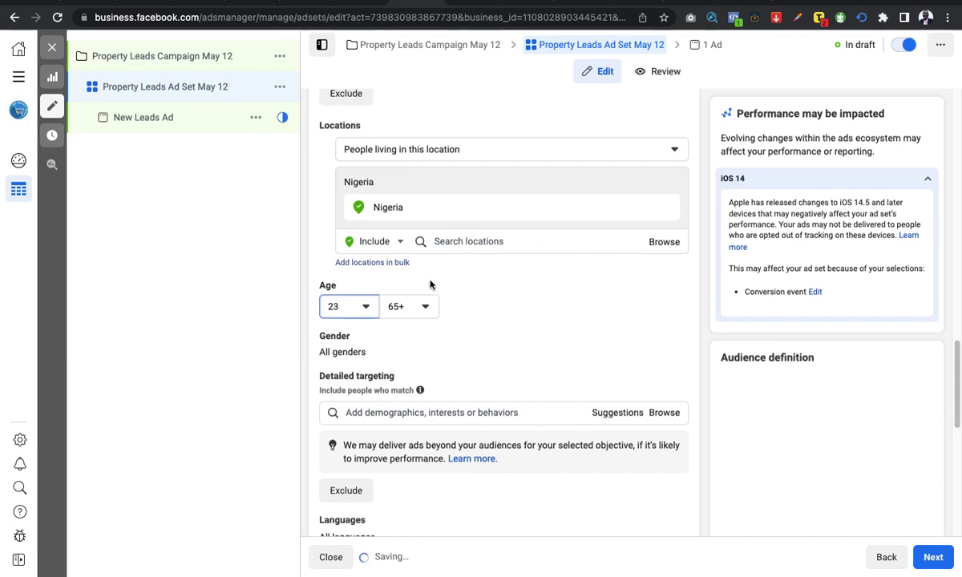
{"action": "left_click", "coordinate": [425, 307]}
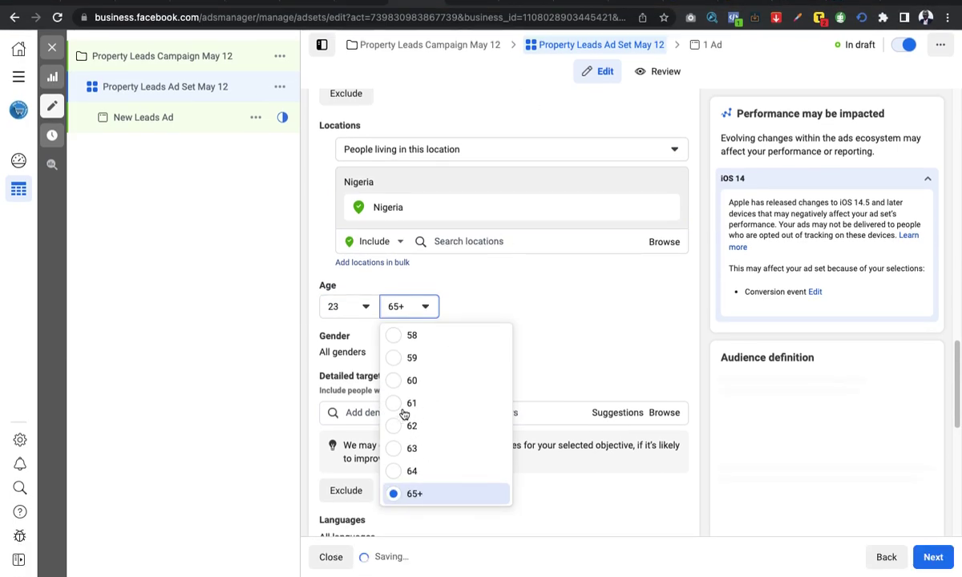
{"action": "scroll", "coordinate": [424, 394], "scroll_direction": "up", "scroll_amount": 4}
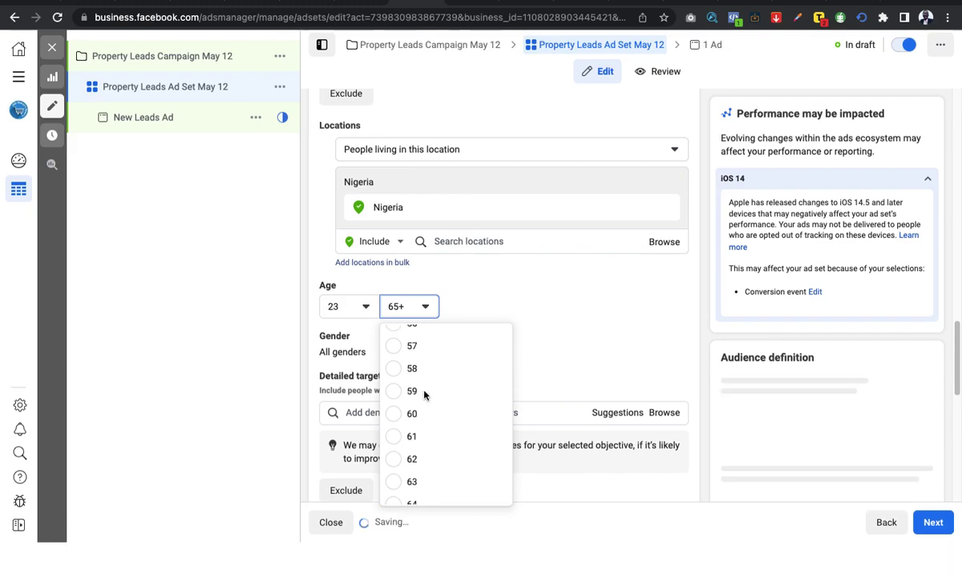
{"action": "scroll", "coordinate": [423, 393], "scroll_direction": "up", "scroll_amount": 1}
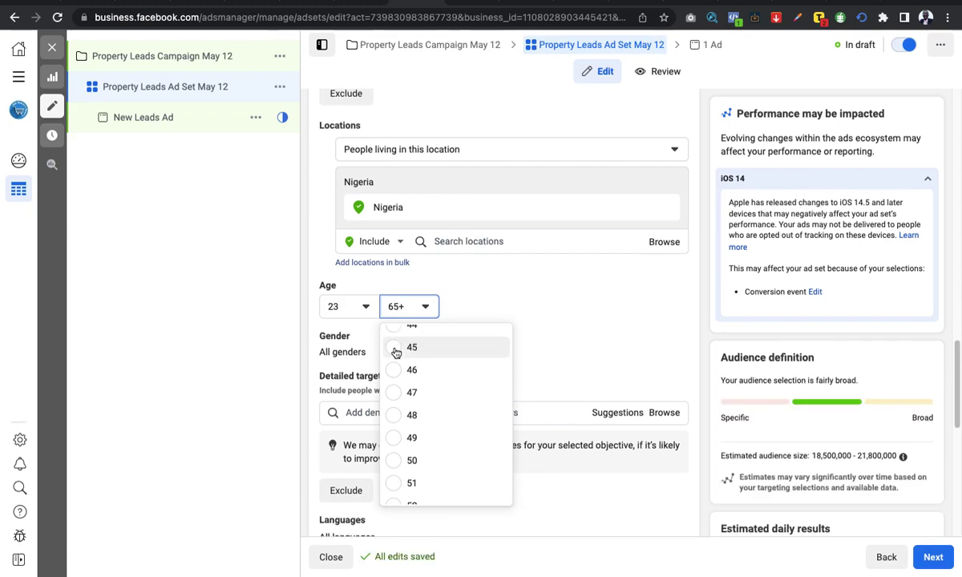
{"action": "left_click", "coordinate": [395, 349]}
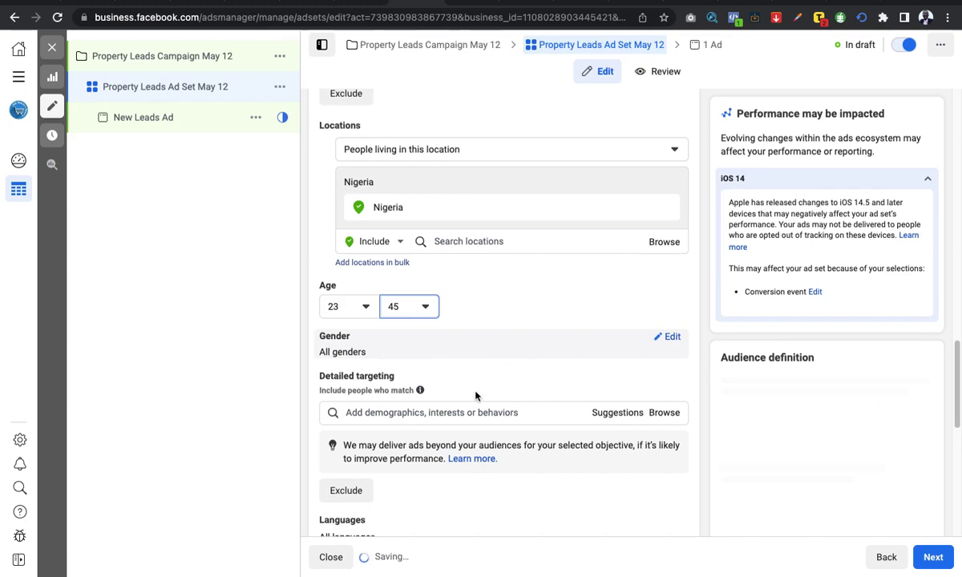
Search the detailed targeting for "Luxury" and add the interest Luxury Resorts (lodging).
{"action": "scroll", "coordinate": [449, 377], "scroll_direction": "down", "scroll_amount": 1}
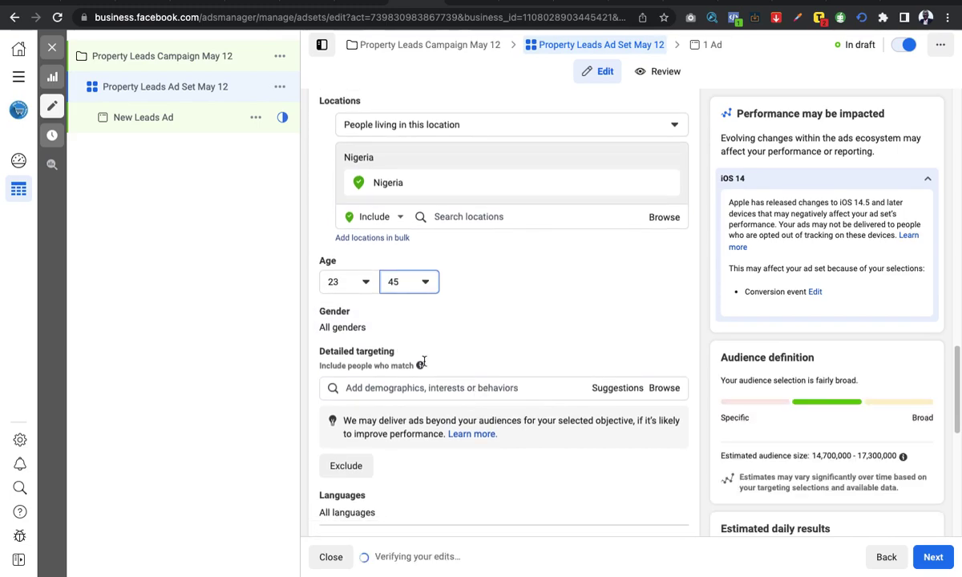
{"action": "scroll", "coordinate": [449, 361], "scroll_direction": "down", "scroll_amount": 4}
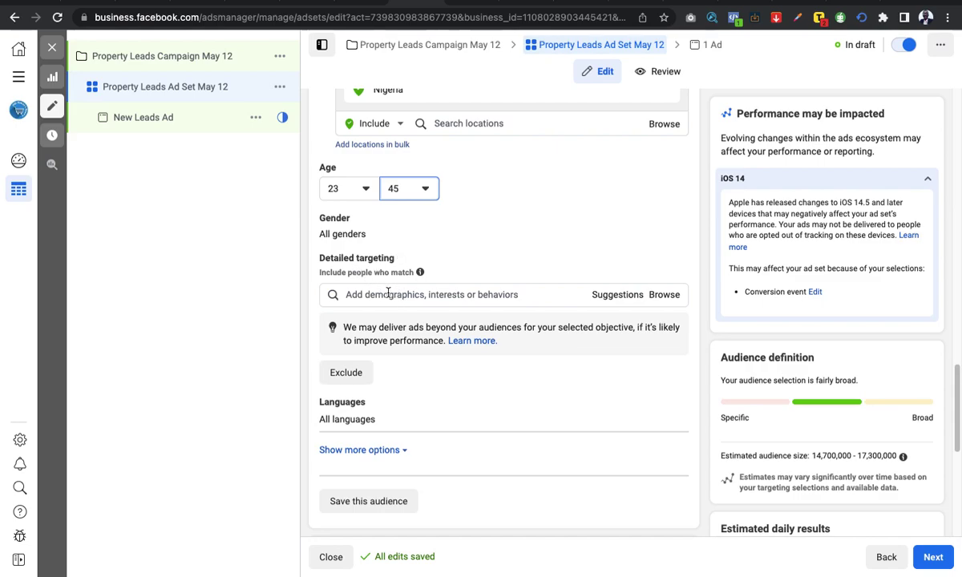
{"action": "left_click", "coordinate": [388, 294]}
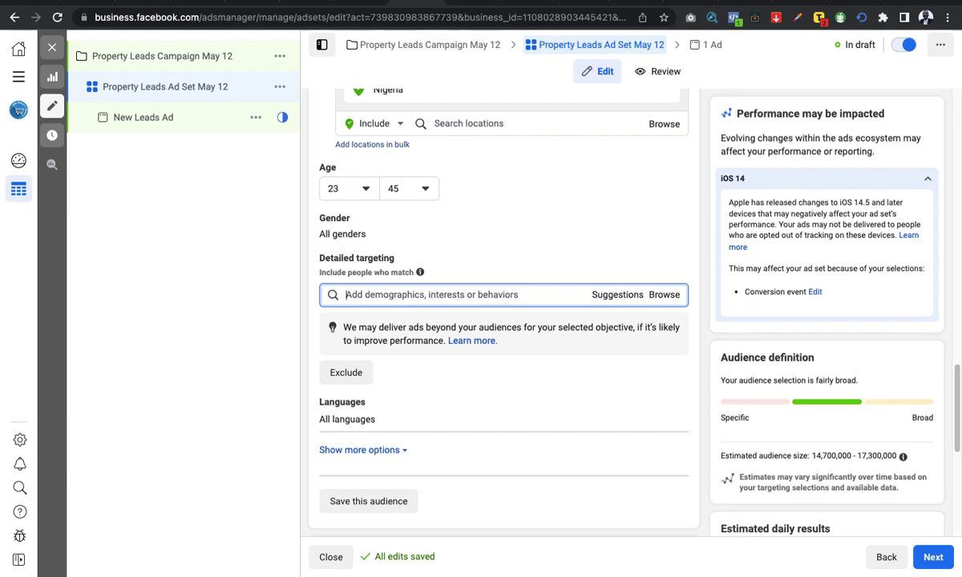
{"action": "type", "text": "Lux"}
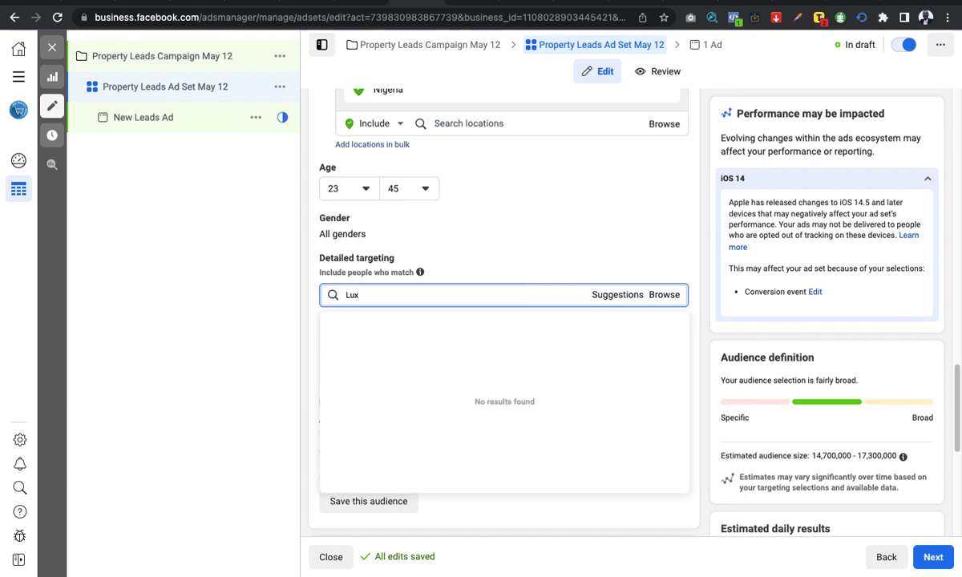
{"action": "type", "text": "ury"}
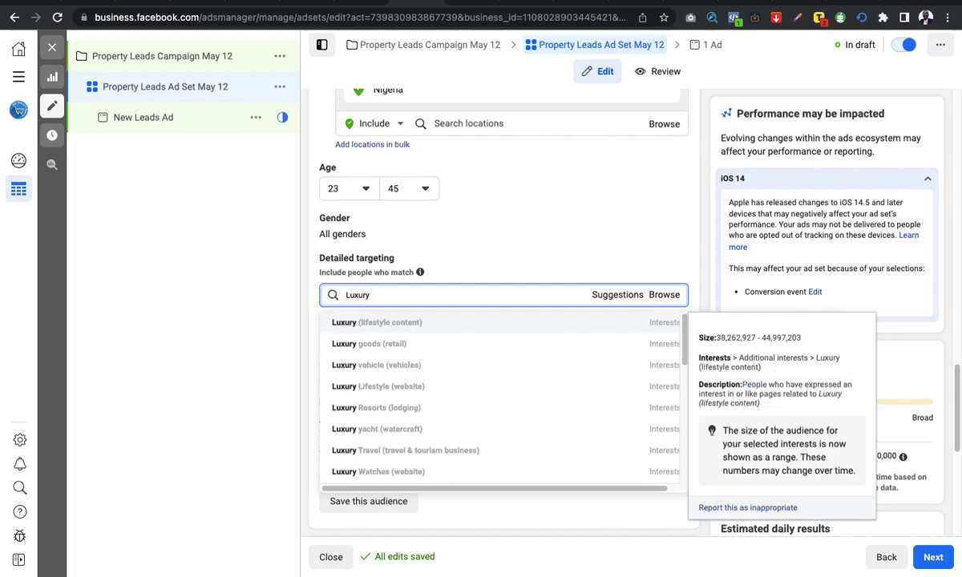
{"action": "left_click", "coordinate": [376, 410]}
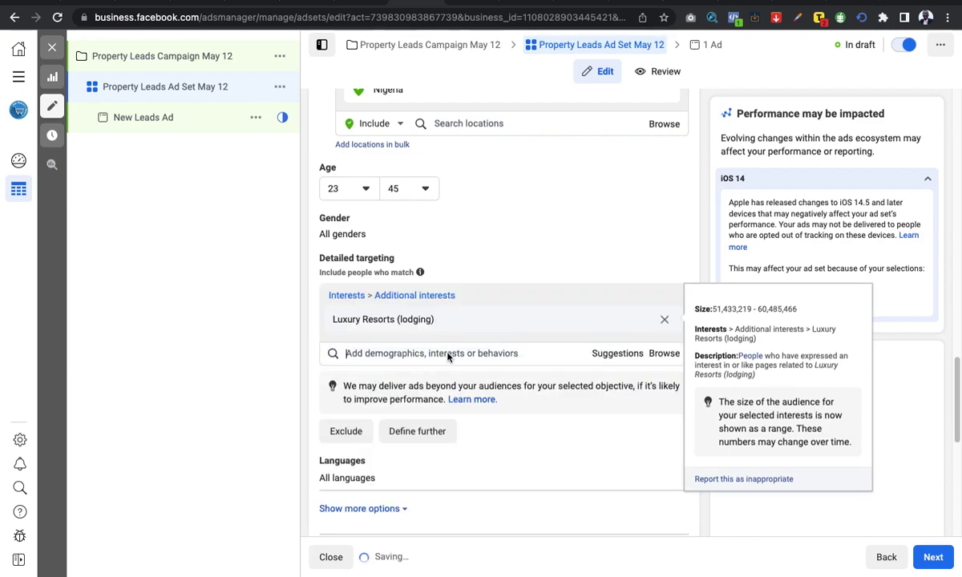
Search the detailed targeting for "High net" and add the interest High-net-worth individual (business & finance).
{"action": "left_click", "coordinate": [423, 352]}
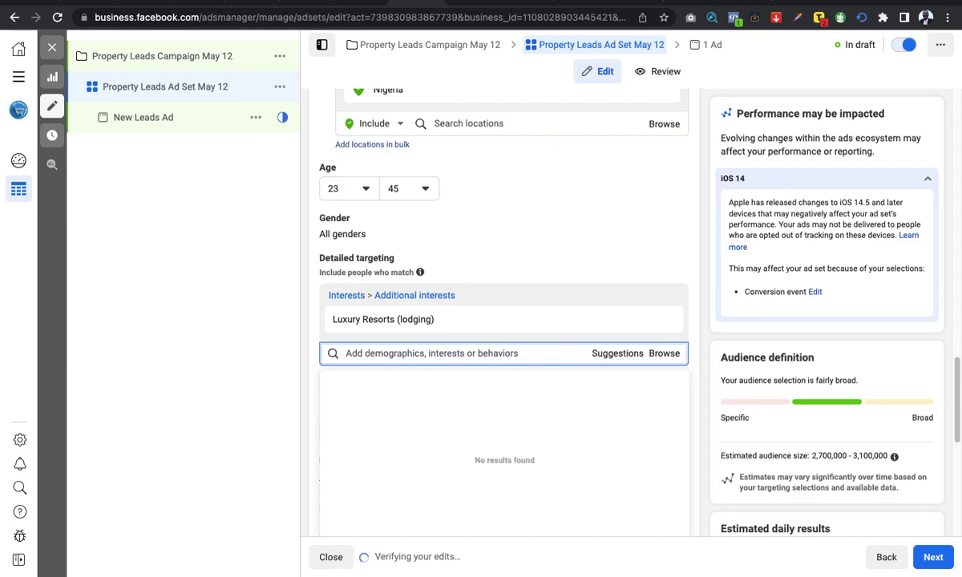
{"action": "type", "text": "High"}
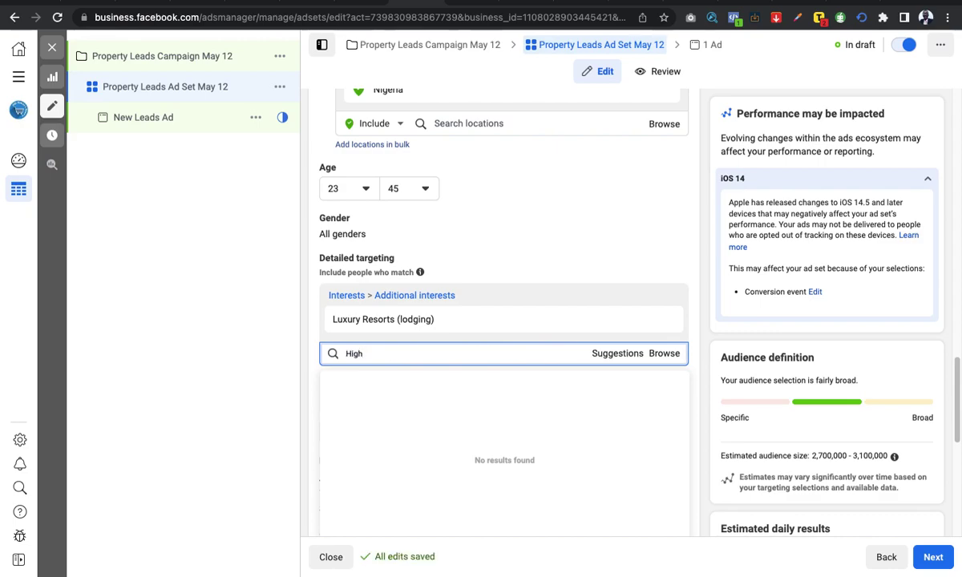
{"action": "type", "text": " net"}
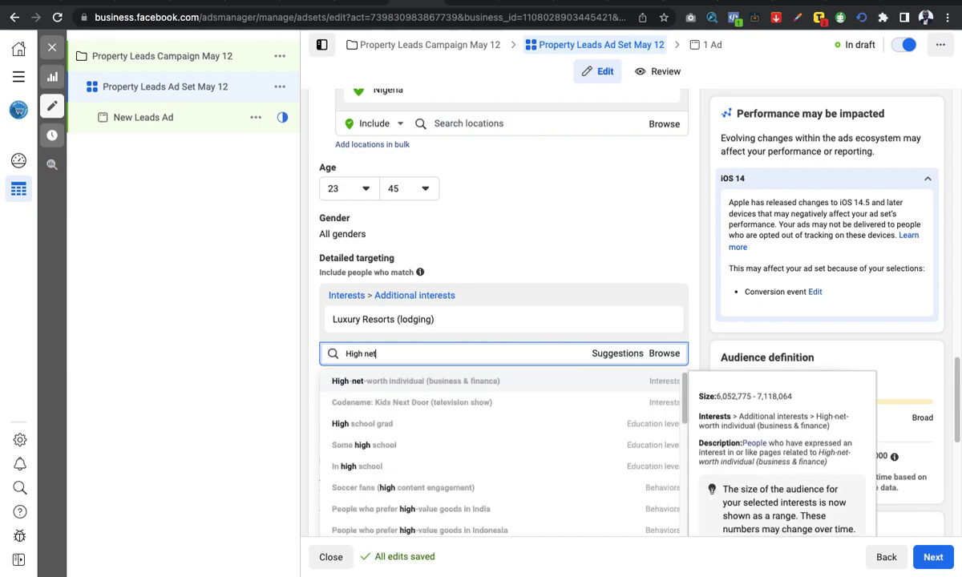
{"action": "left_click", "coordinate": [393, 382]}
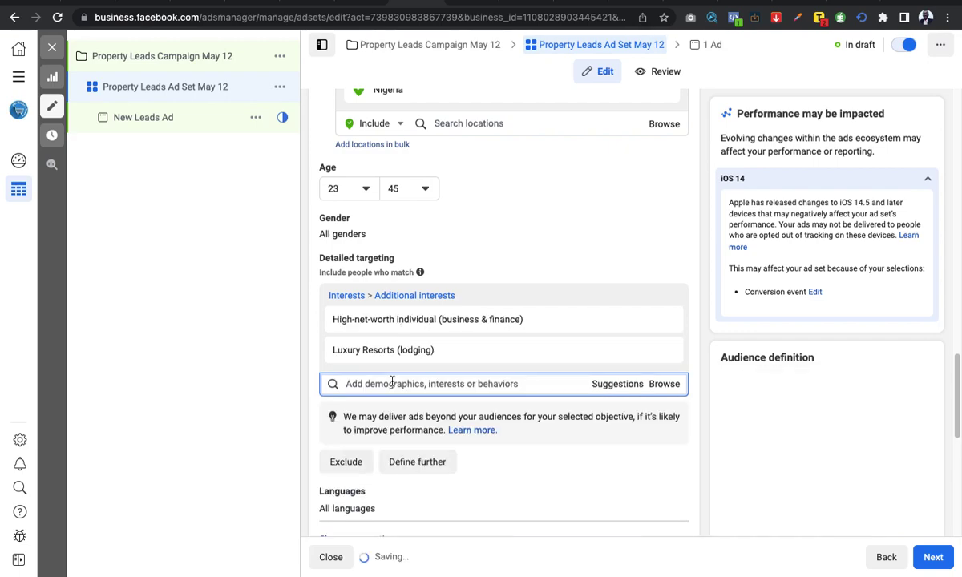
Search the detailed targeting for "Property" and add the interest Real property (real estate).
{"action": "left_click", "coordinate": [392, 385]}
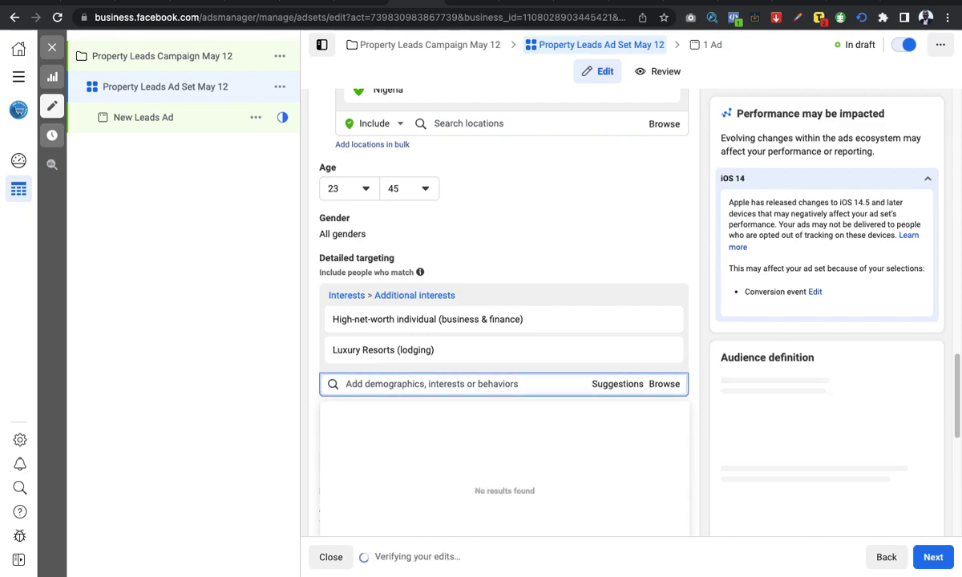
{"action": "type", "text": "Property"}
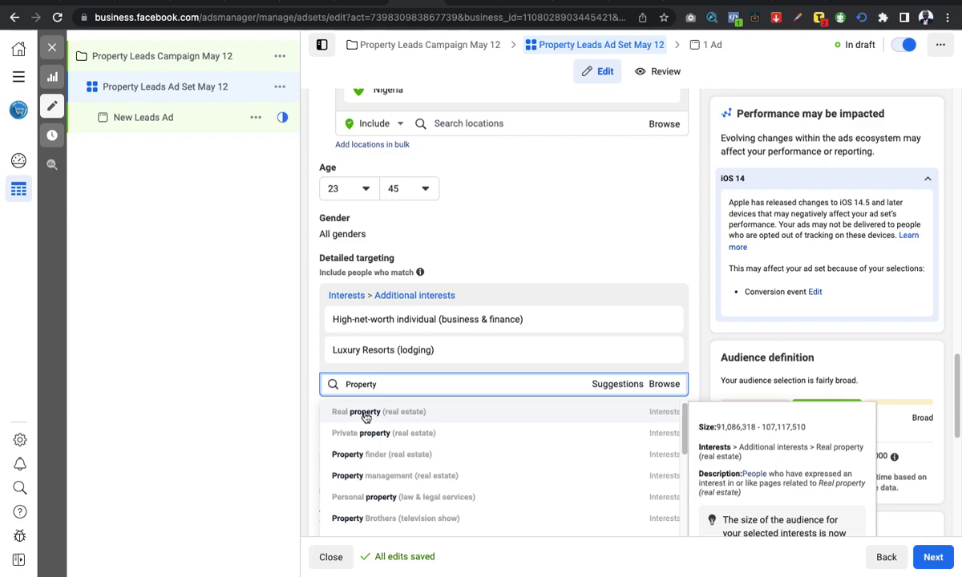
{"action": "left_click", "coordinate": [384, 416]}
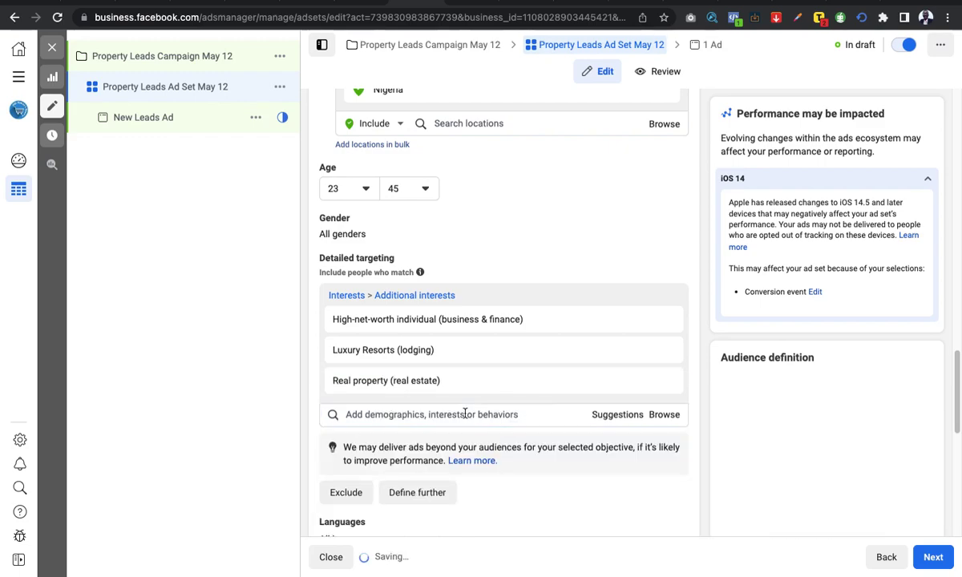
Switch the ad set's placements from Advantage+ to Manual placements.
{"action": "left_click", "coordinate": [473, 414]}
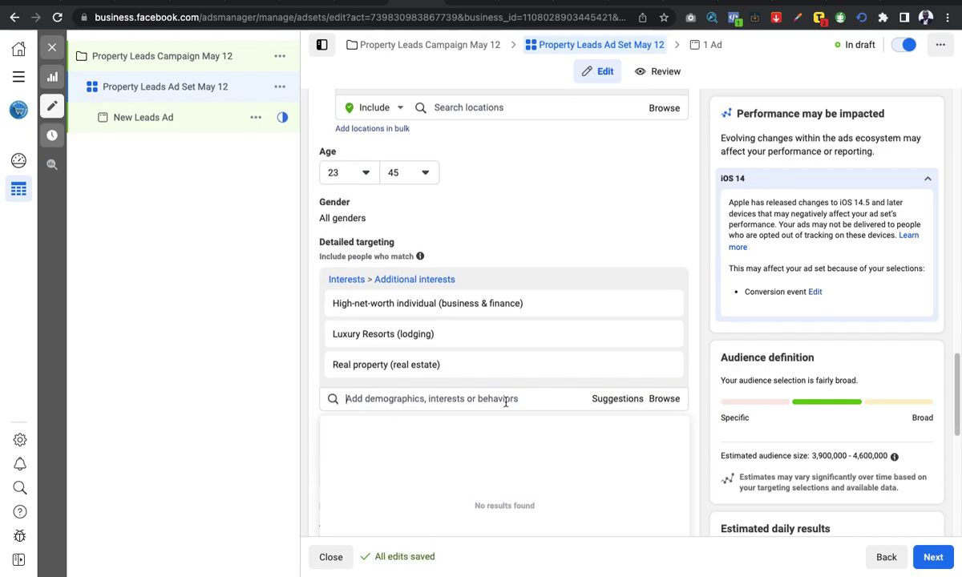
{"action": "scroll", "coordinate": [505, 403], "scroll_direction": "down", "scroll_amount": 2}
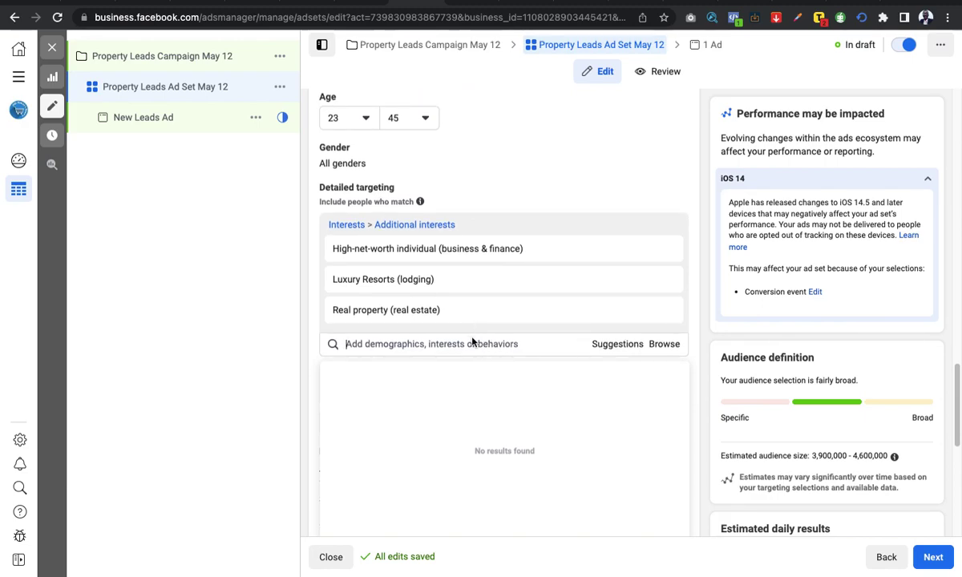
{"action": "scroll", "coordinate": [473, 340], "scroll_direction": "down", "scroll_amount": 1}
{"action": "scroll", "coordinate": [473, 347], "scroll_direction": "down", "scroll_amount": 7}
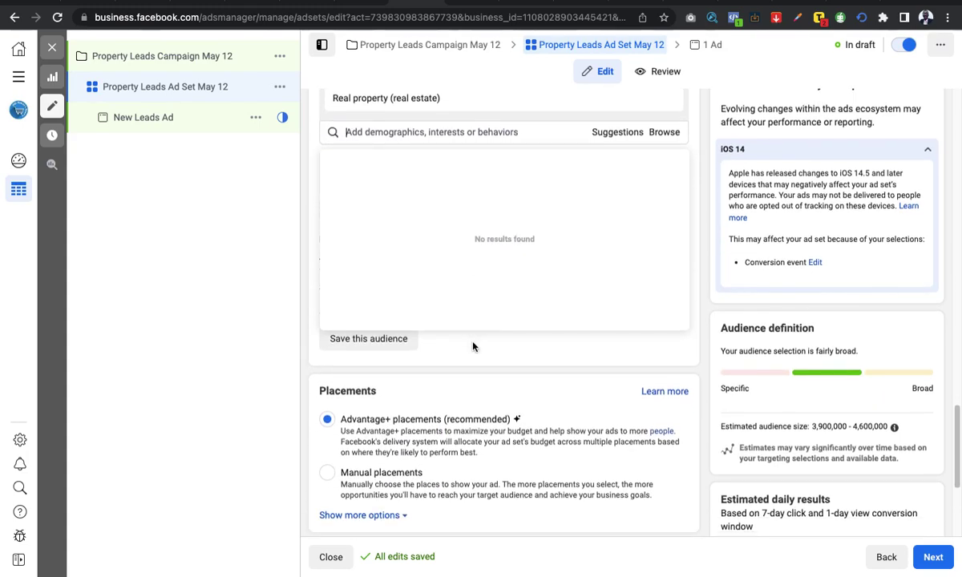
{"action": "scroll", "coordinate": [474, 346], "scroll_direction": "up", "scroll_amount": 4}
{"action": "scroll", "coordinate": [474, 347], "scroll_direction": "down", "scroll_amount": 4}
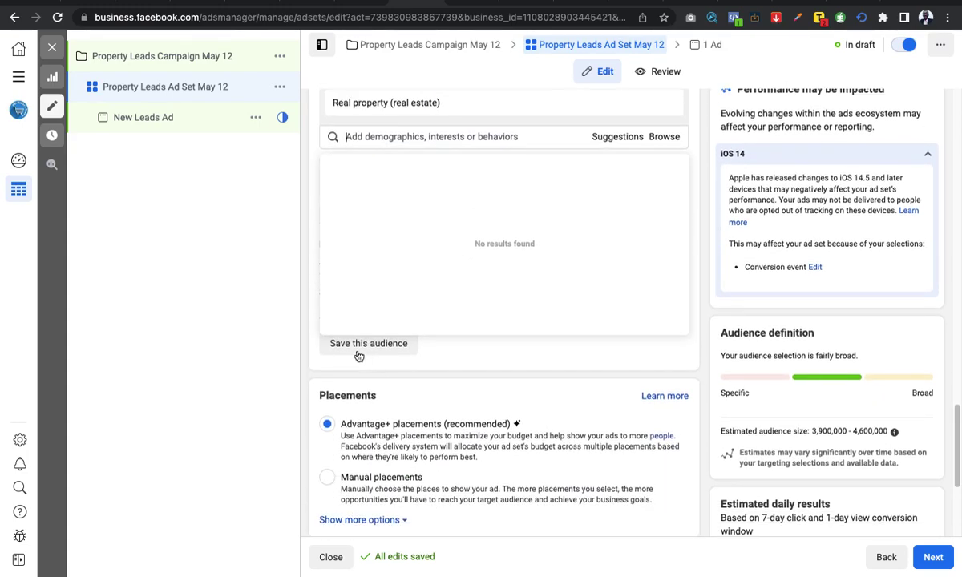
{"action": "scroll", "coordinate": [421, 347], "scroll_direction": "down", "scroll_amount": 3}
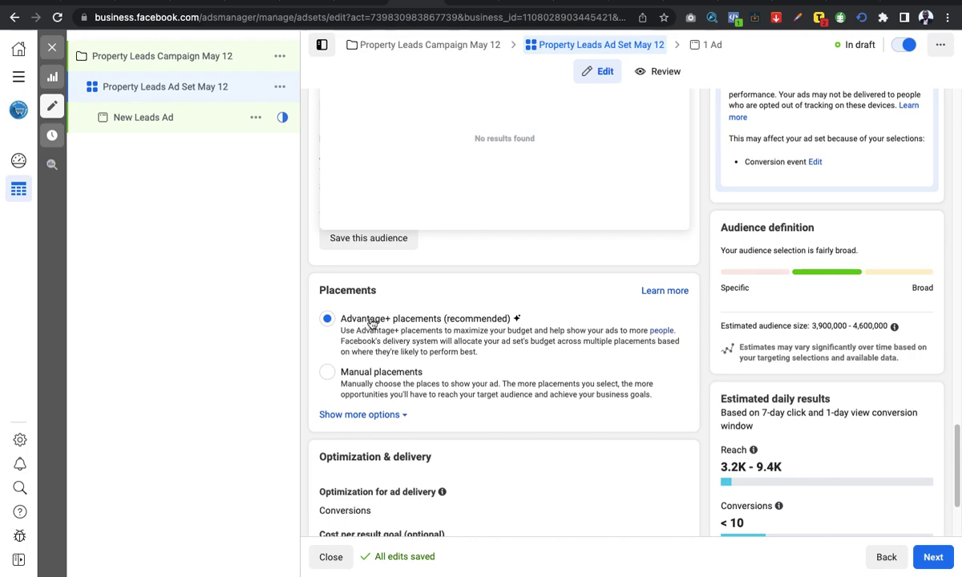
{"action": "scroll", "coordinate": [390, 333], "scroll_direction": "down", "scroll_amount": 3}
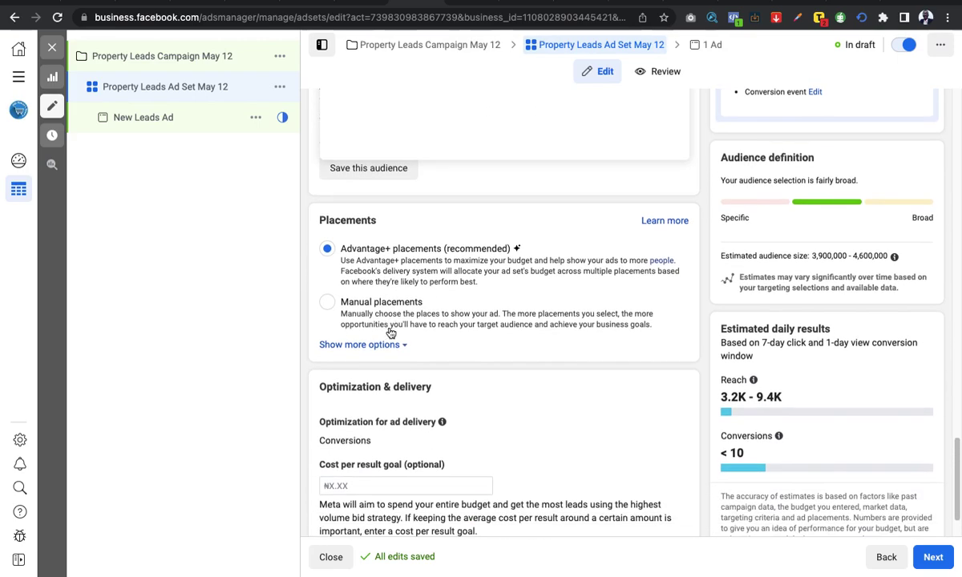
{"action": "scroll", "coordinate": [400, 259], "scroll_direction": "up", "scroll_amount": 1}
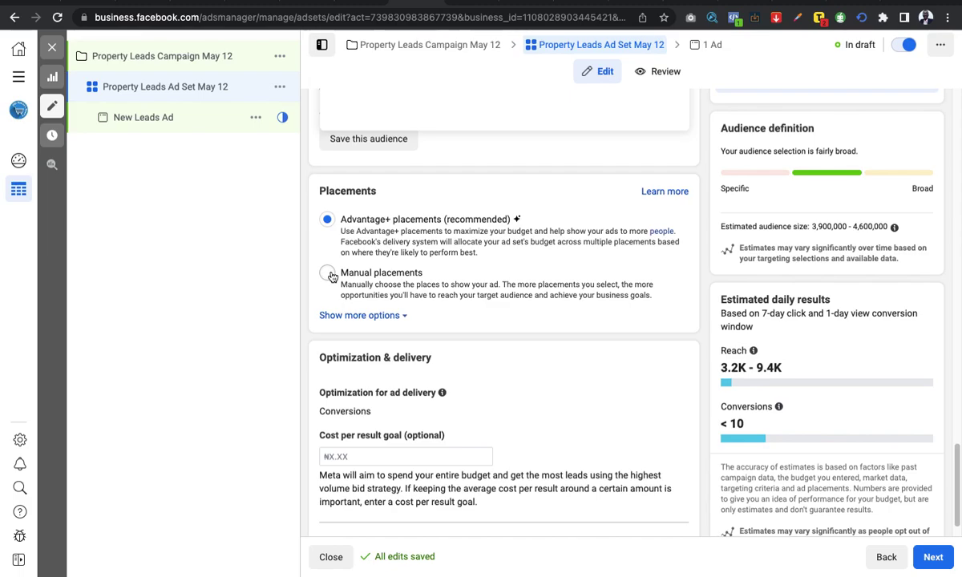
{"action": "left_click", "coordinate": [329, 274]}
{"action": "scroll", "coordinate": [440, 335], "scroll_direction": "down", "scroll_amount": 2}
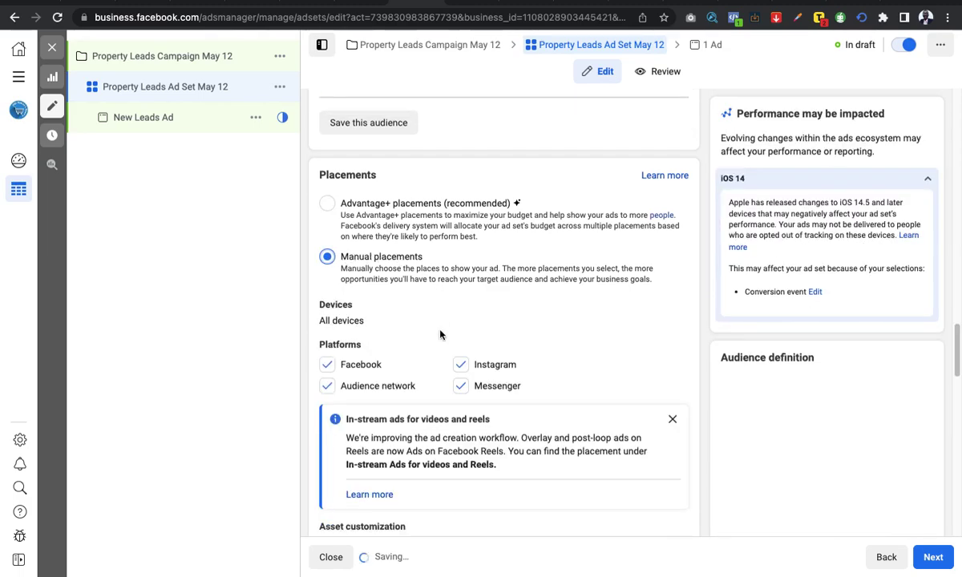
Exclude Audience network, Messenger and Instagram from the platforms, keeping only Facebook, and dismiss the in-stream ads notice.
{"action": "scroll", "coordinate": [438, 321], "scroll_direction": "up", "scroll_amount": 3}
{"action": "scroll", "coordinate": [439, 320], "scroll_direction": "down", "scroll_amount": 3}
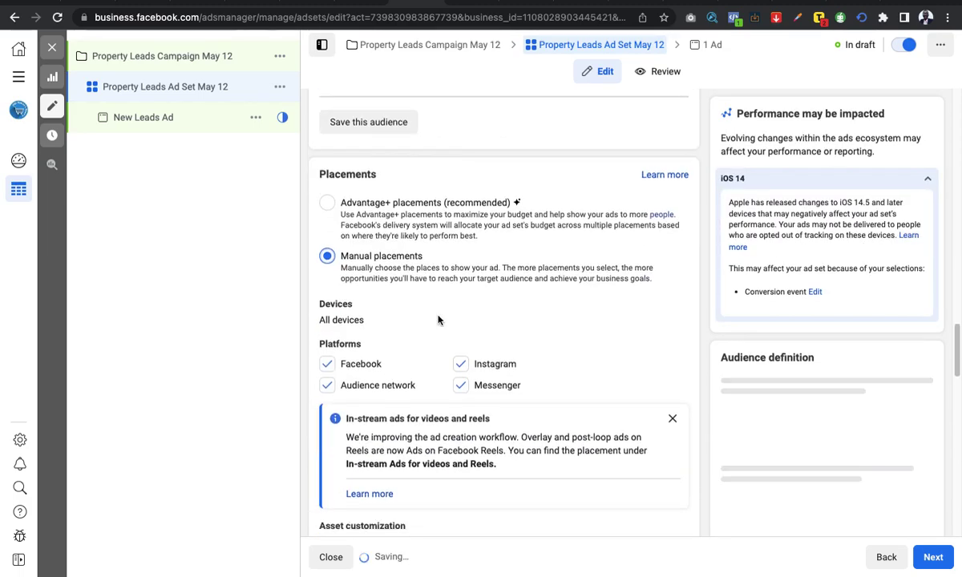
{"action": "scroll", "coordinate": [442, 308], "scroll_direction": "down", "scroll_amount": 2}
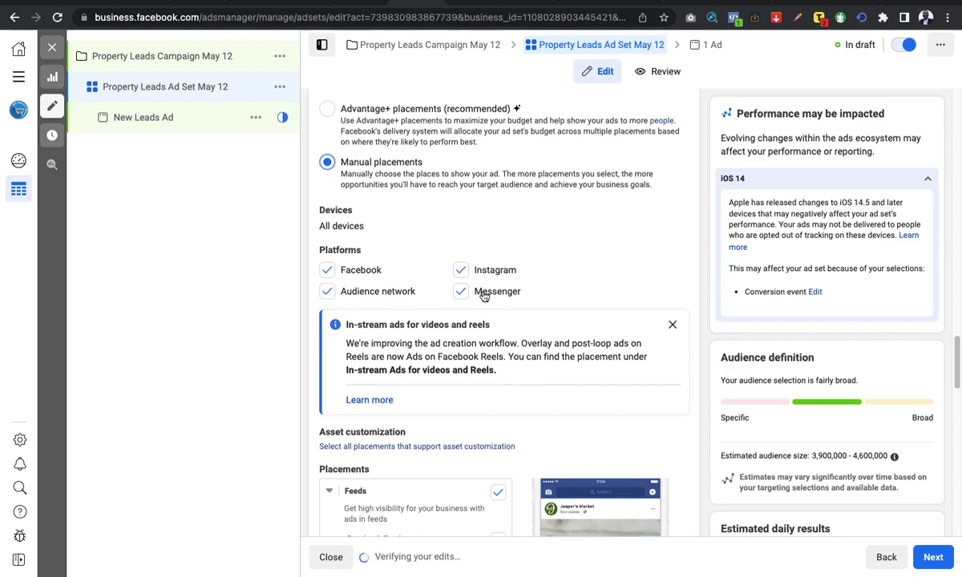
{"action": "scroll", "coordinate": [353, 287], "scroll_direction": "up", "scroll_amount": 1}
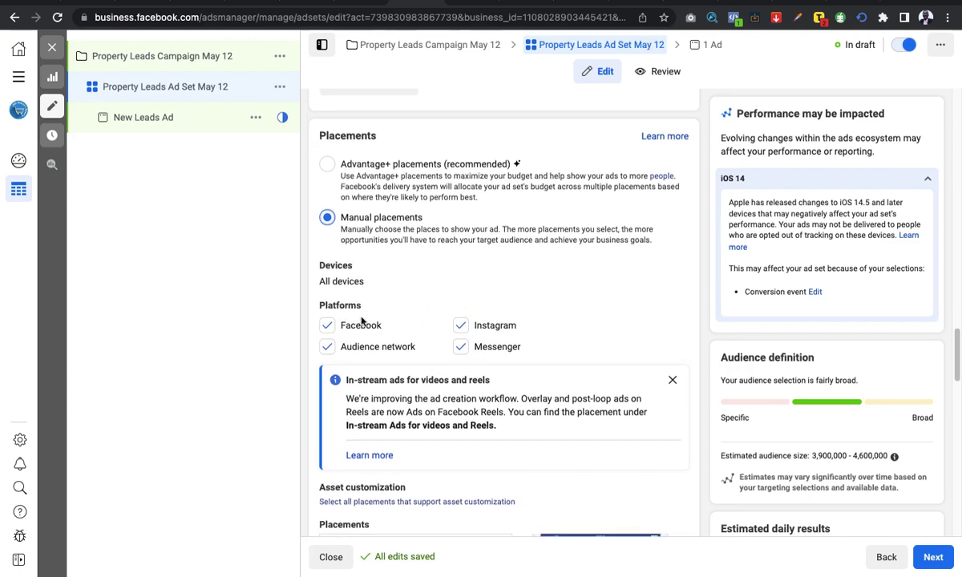
{"action": "left_click", "coordinate": [328, 348]}
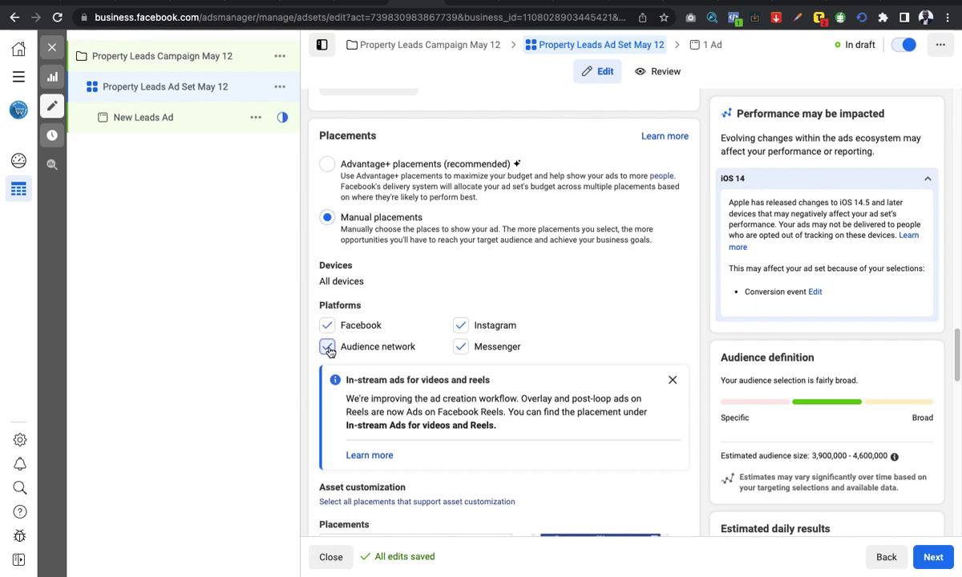
{"action": "left_click", "coordinate": [328, 348]}
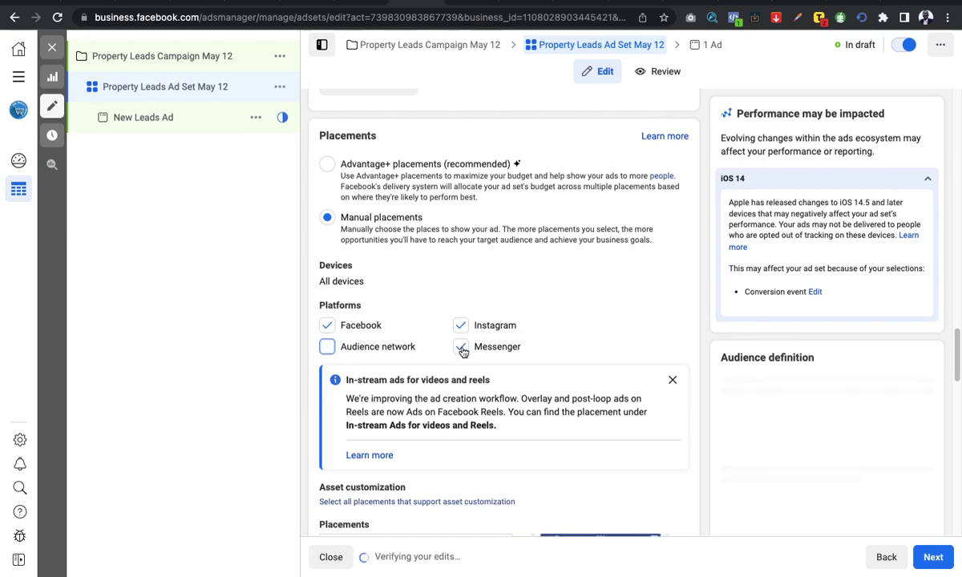
{"action": "left_click", "coordinate": [462, 348]}
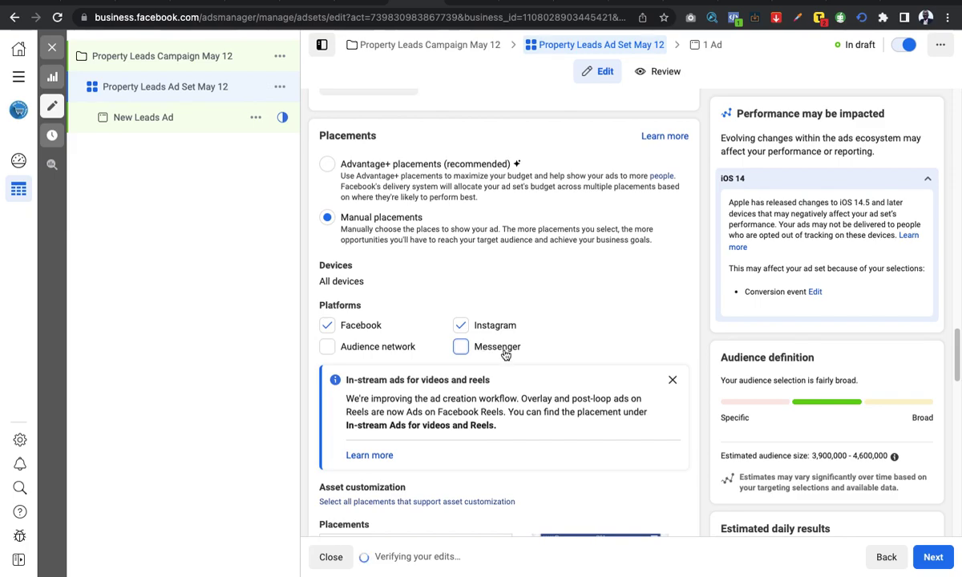
{"action": "left_click", "coordinate": [462, 326]}
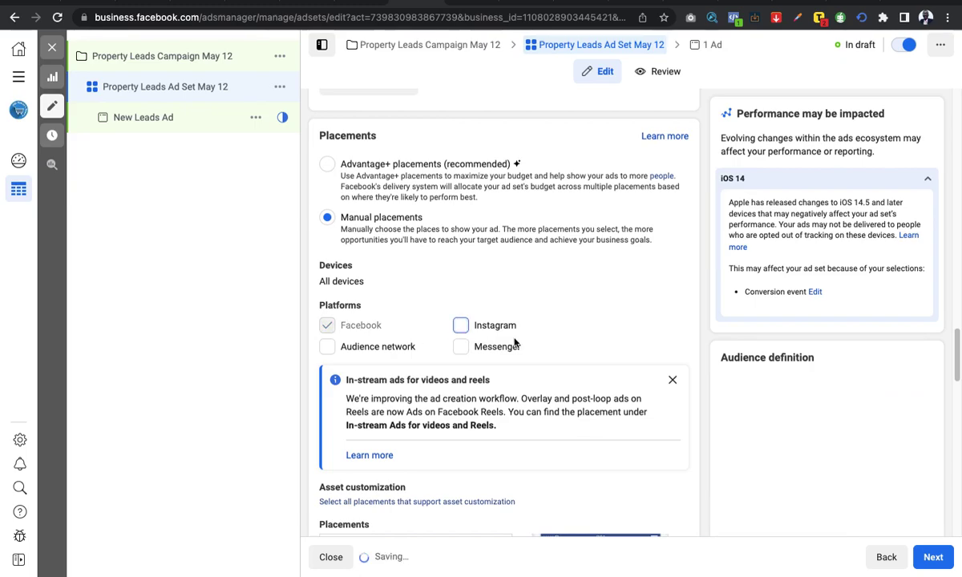
{"action": "scroll", "coordinate": [514, 321], "scroll_direction": "down", "scroll_amount": 2}
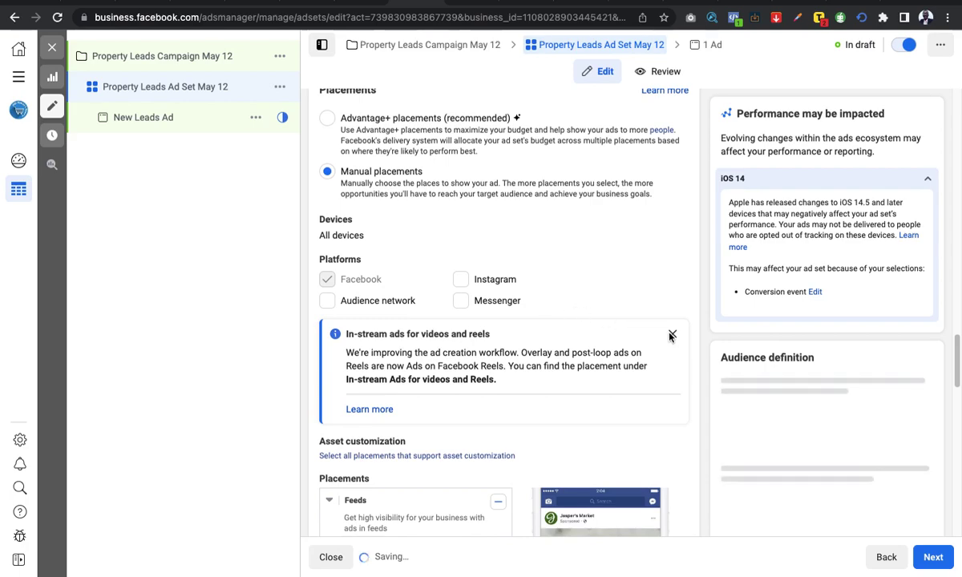
{"action": "left_click", "coordinate": [673, 335]}
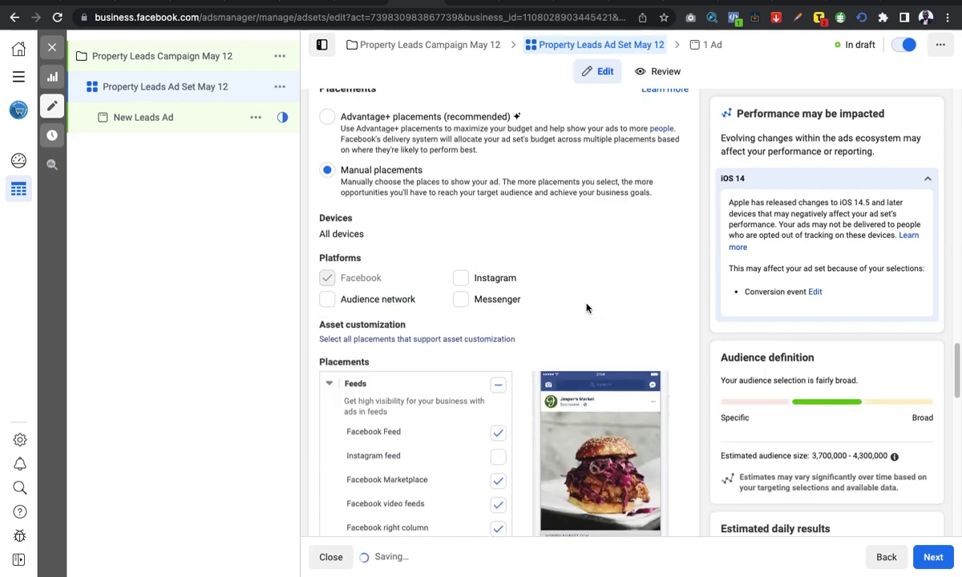
Review the individual placement options, from Feeds and Stories and Reels to Search, In-article and Apps and sites.
{"action": "scroll", "coordinate": [586, 308], "scroll_direction": "down", "scroll_amount": 1}
{"action": "scroll", "coordinate": [576, 306], "scroll_direction": "down", "scroll_amount": 1}
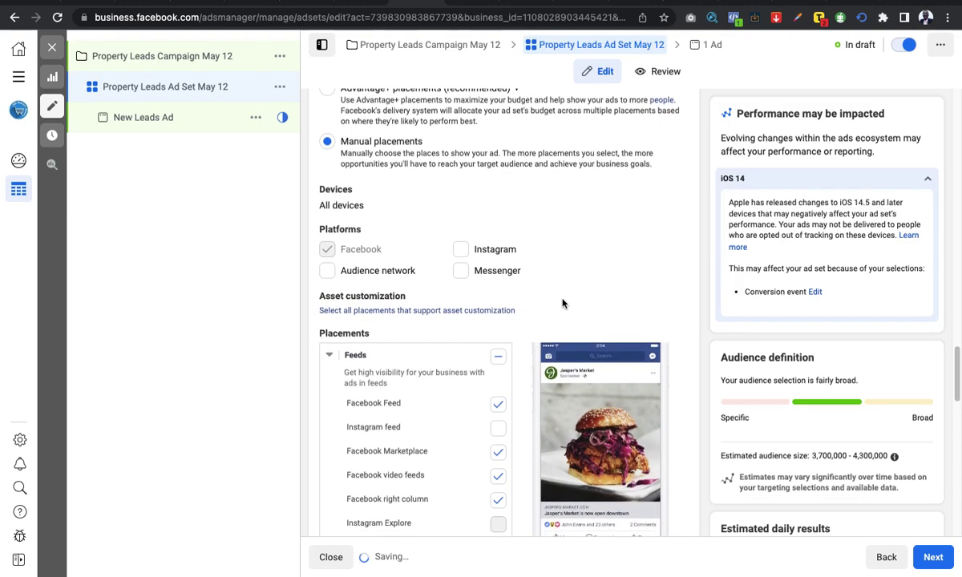
{"action": "scroll", "coordinate": [538, 297], "scroll_direction": "down", "scroll_amount": 4}
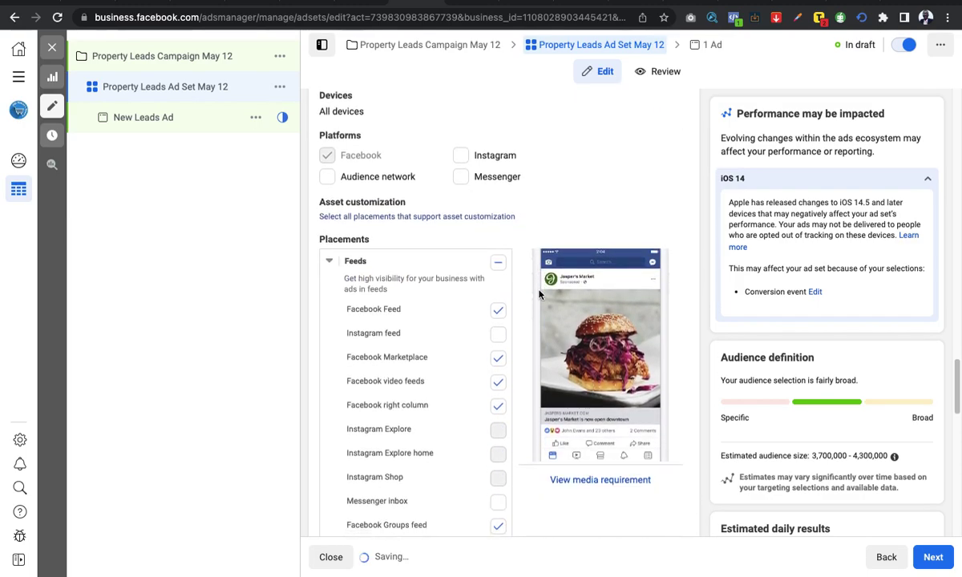
{"action": "scroll", "coordinate": [457, 358], "scroll_direction": "down", "scroll_amount": 20}
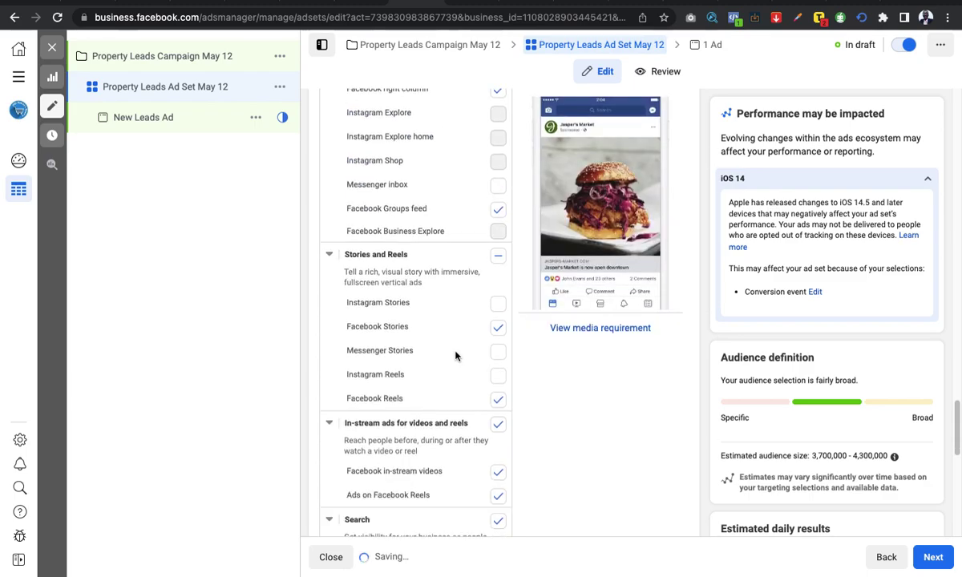
{"action": "scroll", "coordinate": [455, 354], "scroll_direction": "up", "scroll_amount": 20}
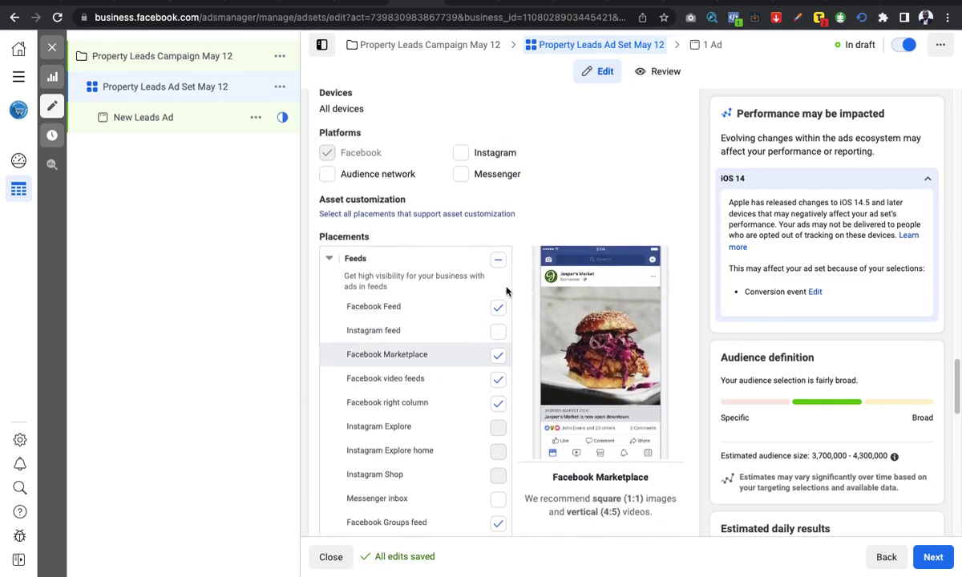
{"action": "scroll", "coordinate": [501, 240], "scroll_direction": "down", "scroll_amount": 2}
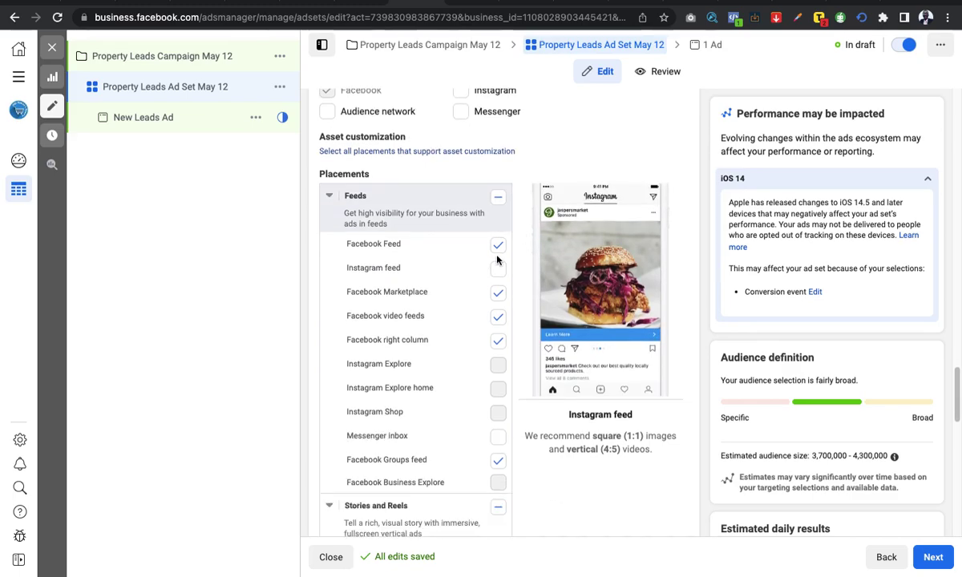
{"action": "scroll", "coordinate": [503, 323], "scroll_direction": "down", "scroll_amount": 5}
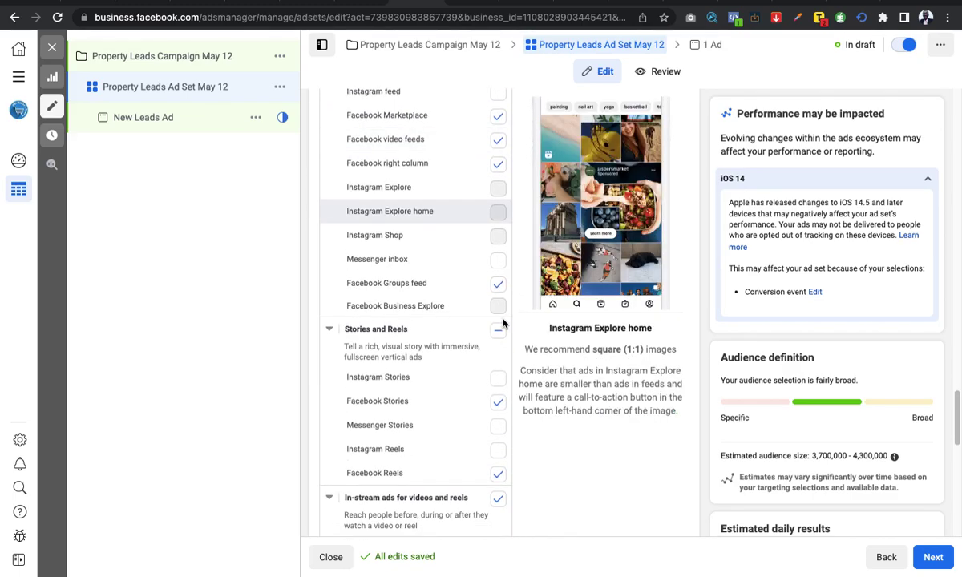
{"action": "scroll", "coordinate": [503, 323], "scroll_direction": "down", "scroll_amount": 8}
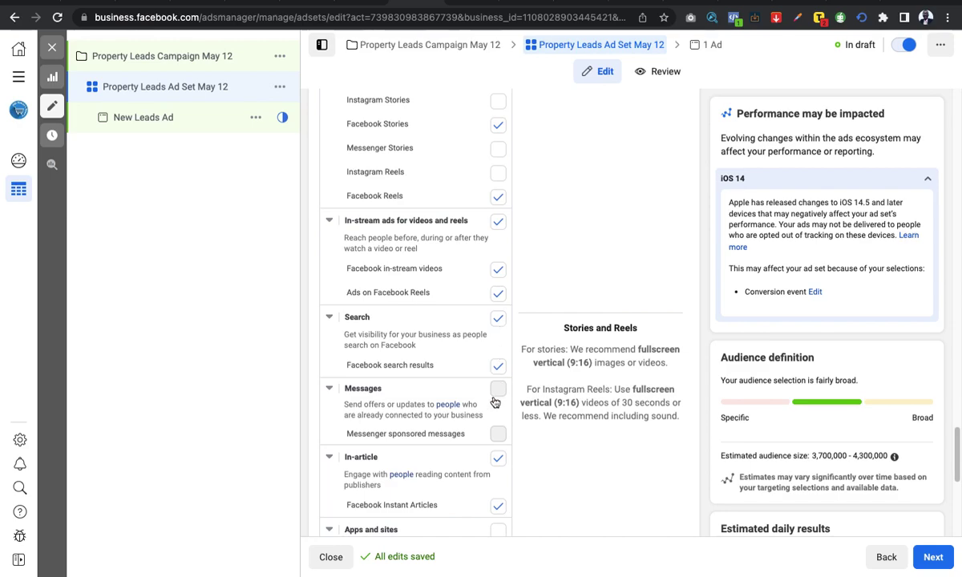
{"action": "scroll", "coordinate": [495, 402], "scroll_direction": "down", "scroll_amount": 6}
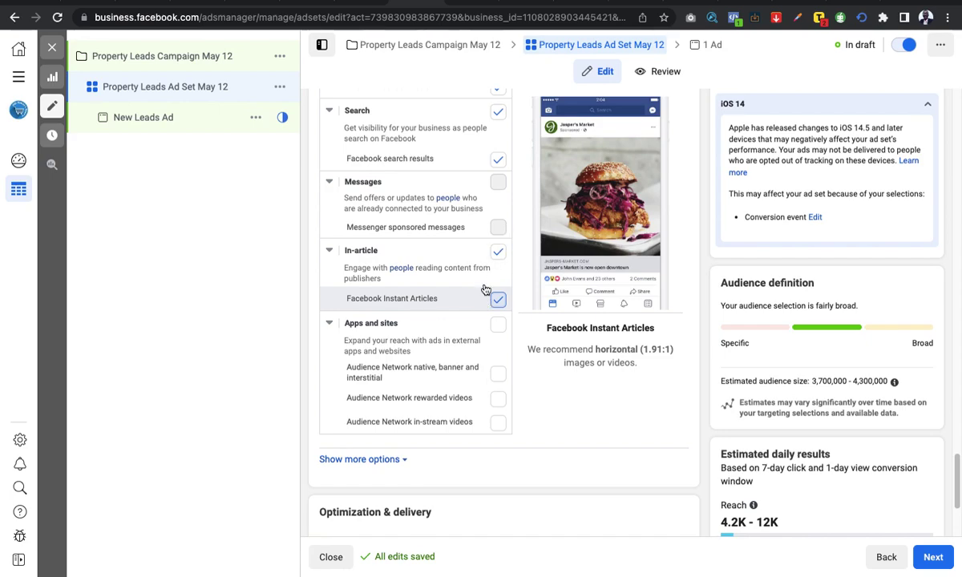
{"action": "left_click", "coordinate": [496, 252]}
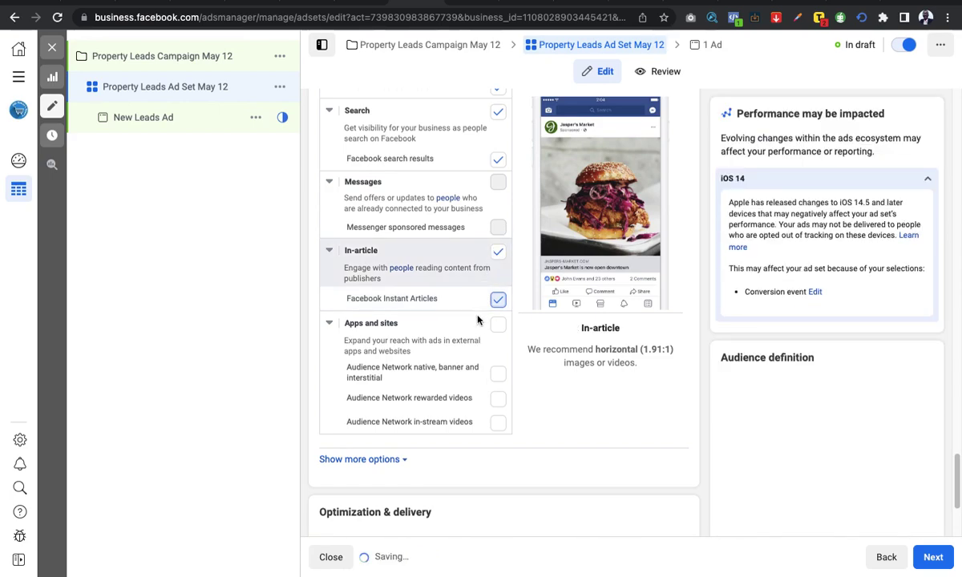
{"action": "scroll", "coordinate": [459, 267], "scroll_direction": "up", "scroll_amount": 3}
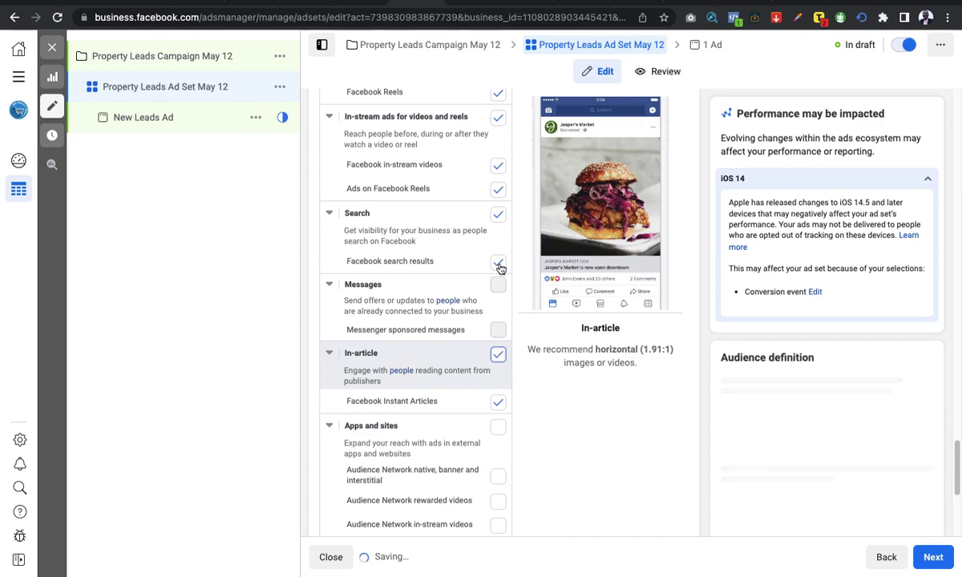
{"action": "scroll", "coordinate": [491, 279], "scroll_direction": "up", "scroll_amount": 2}
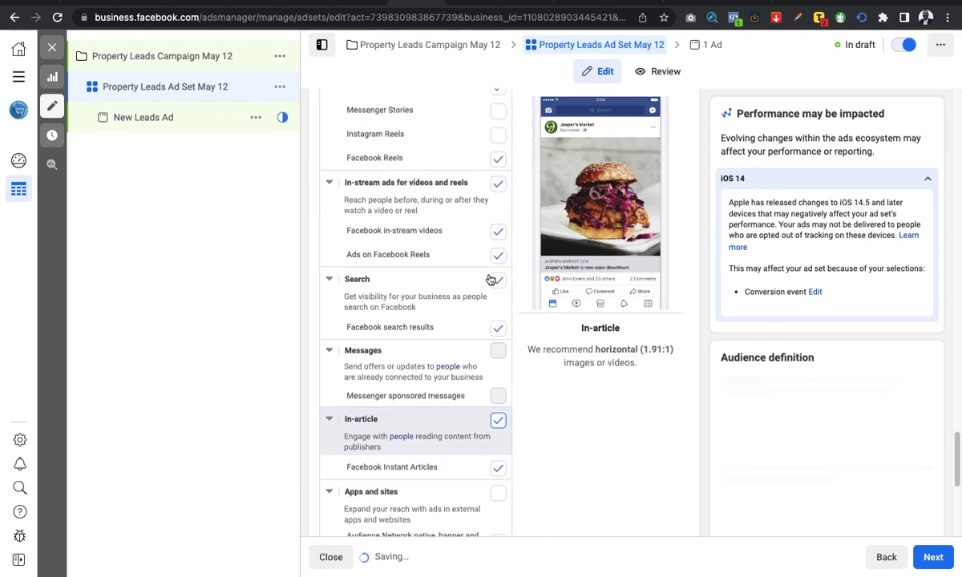
Exclude the In-article, Search, In-stream ads for videos and reels, and Stories and Reels placements from the ad set.
{"action": "scroll", "coordinate": [491, 279], "scroll_direction": "up", "scroll_amount": 1}
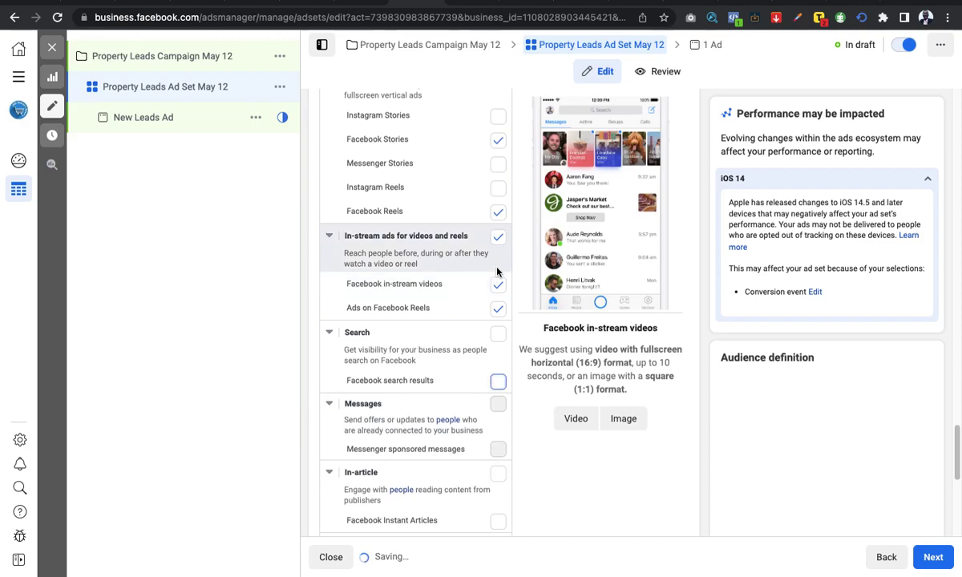
{"action": "left_click", "coordinate": [497, 285]}
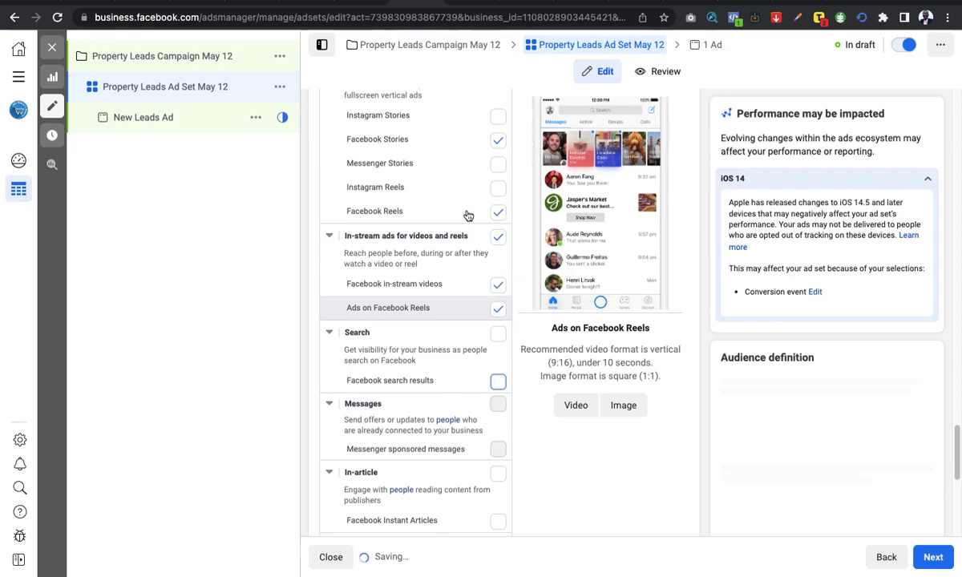
{"action": "scroll", "coordinate": [468, 215], "scroll_direction": "up", "scroll_amount": 1}
{"action": "scroll", "coordinate": [469, 215], "scroll_direction": "up", "scroll_amount": 2}
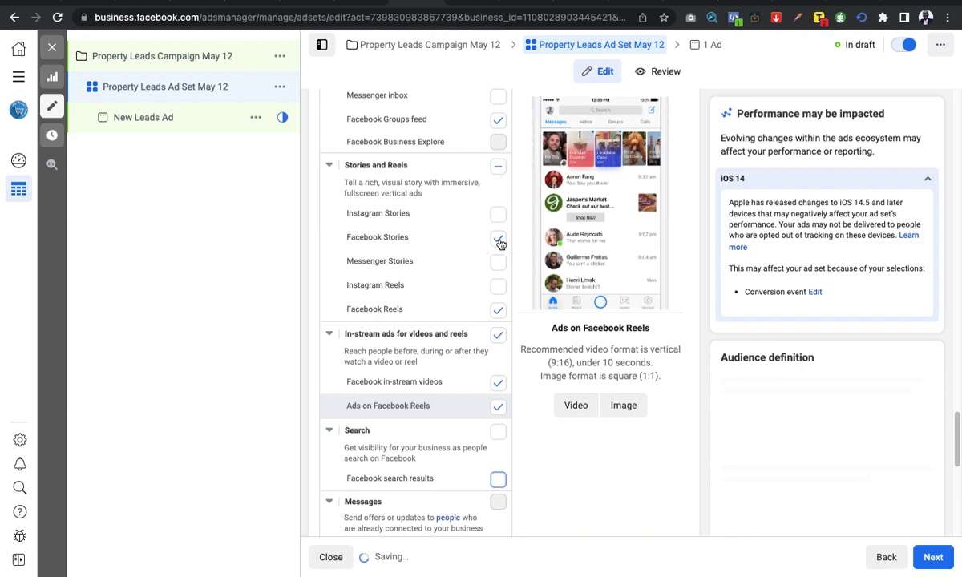
{"action": "left_click", "coordinate": [498, 310]}
{"action": "scroll", "coordinate": [477, 224], "scroll_direction": "up", "scroll_amount": 3}
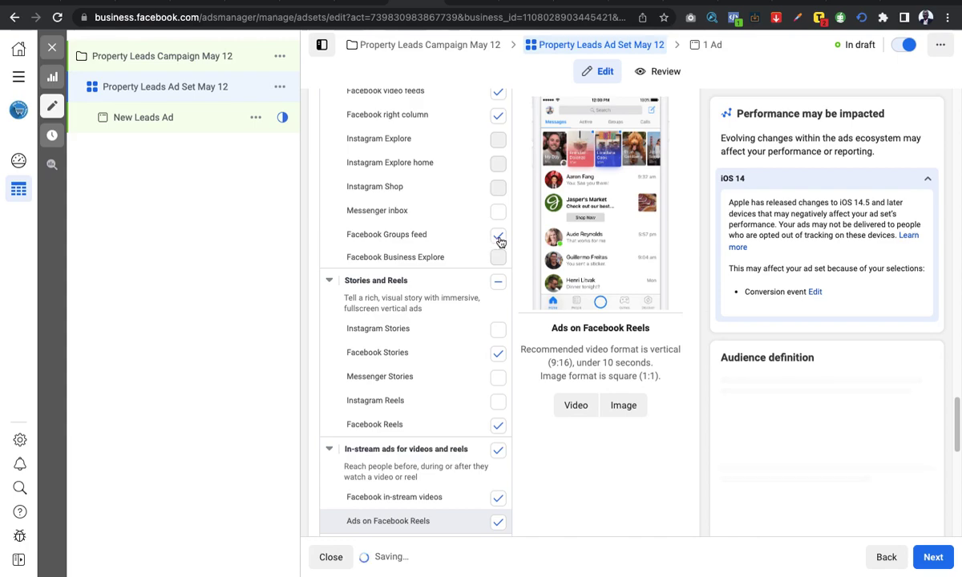
{"action": "left_click", "coordinate": [498, 239]}
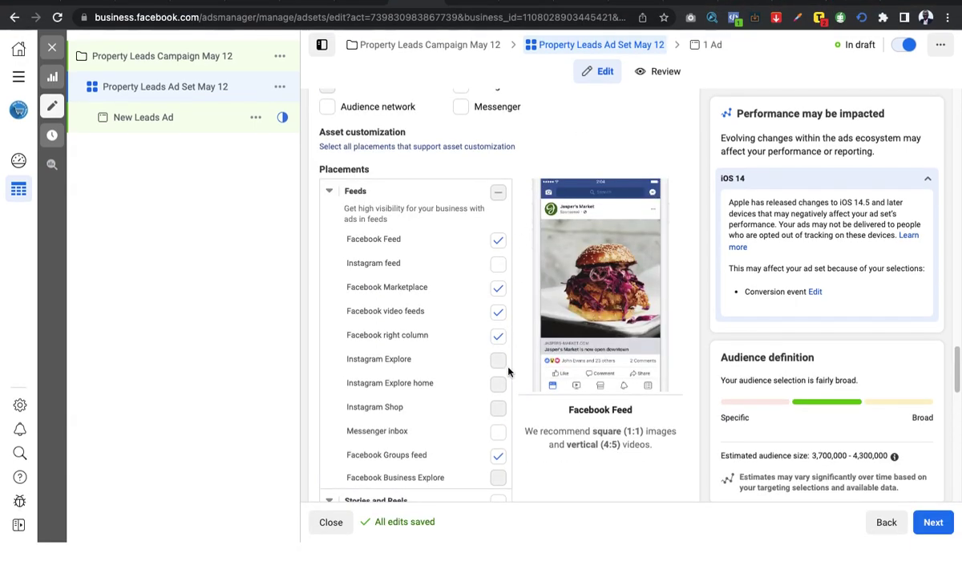
Exclude Facebook Groups feed, Facebook video feeds and Facebook Marketplace, keeping only Facebook Feed and Facebook right column among the feeds.
{"action": "scroll", "coordinate": [505, 369], "scroll_direction": "down", "scroll_amount": 5}
{"action": "scroll", "coordinate": [505, 369], "scroll_direction": "down", "scroll_amount": 2}
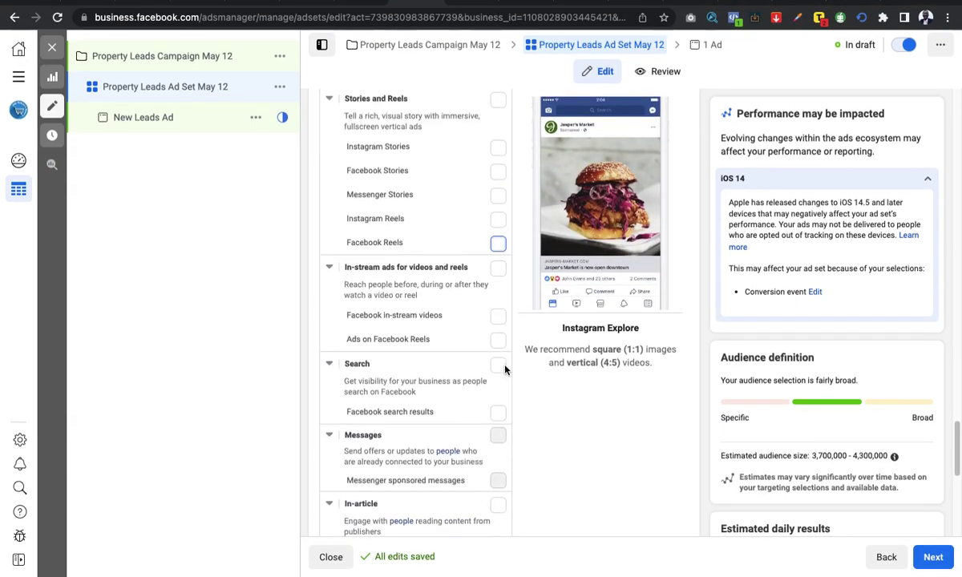
{"action": "scroll", "coordinate": [505, 370], "scroll_direction": "up", "scroll_amount": 3}
{"action": "scroll", "coordinate": [505, 370], "scroll_direction": "up", "scroll_amount": 1}
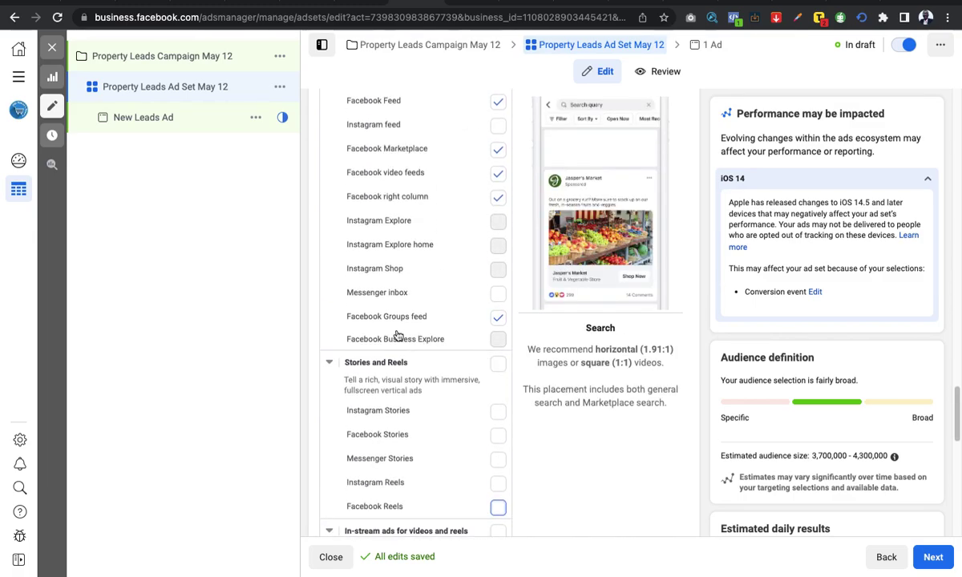
{"action": "left_click", "coordinate": [496, 318]}
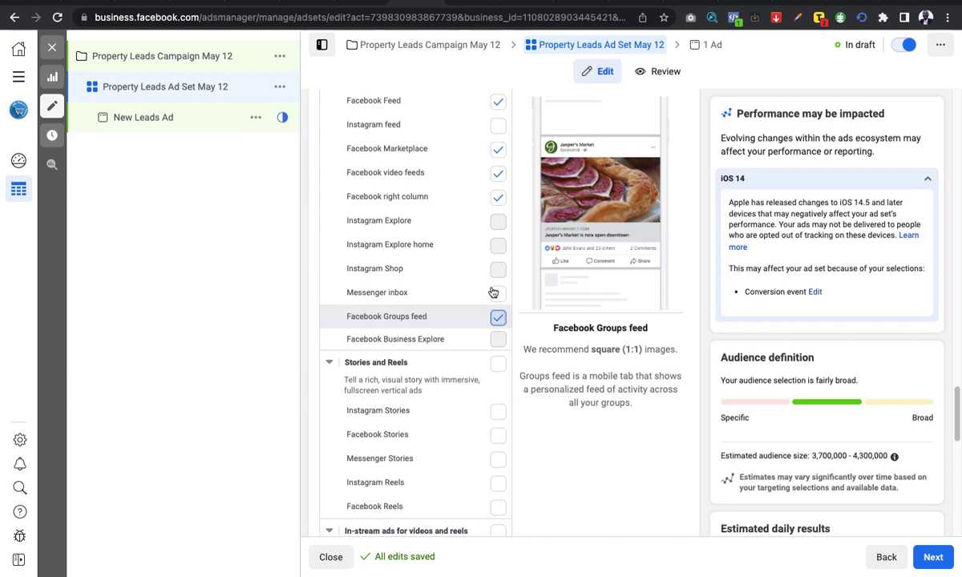
{"action": "scroll", "coordinate": [492, 293], "scroll_direction": "up", "scroll_amount": 1}
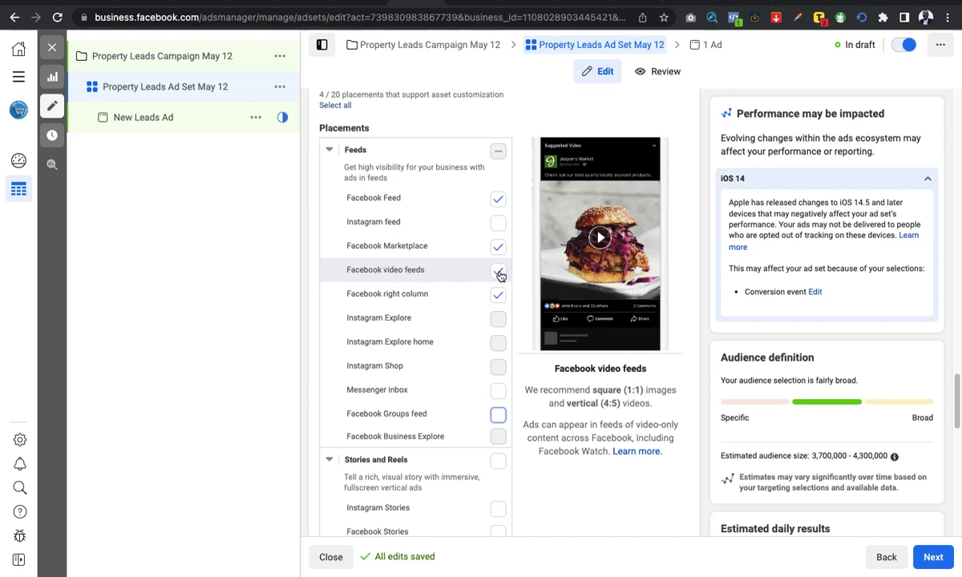
{"action": "left_click", "coordinate": [499, 274]}
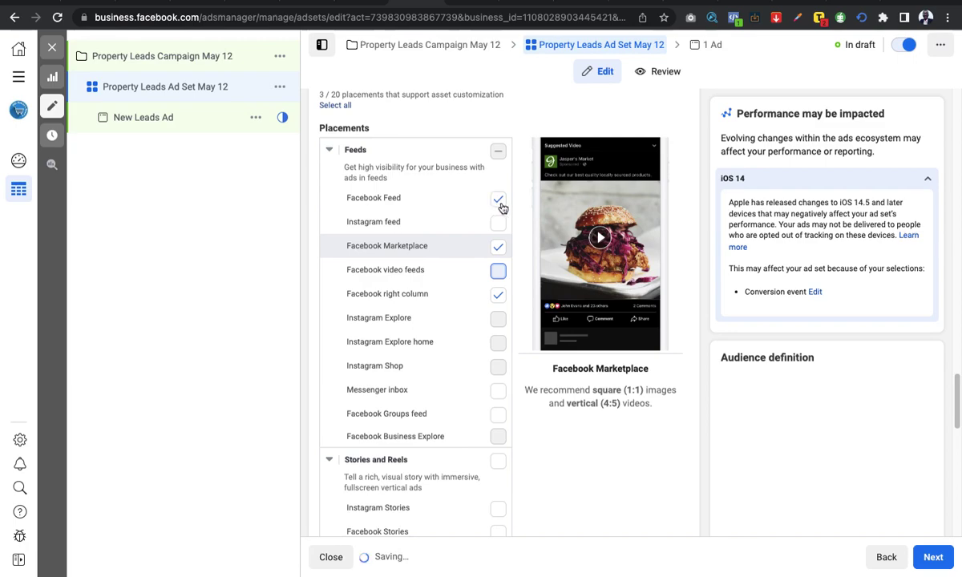
{"action": "left_click", "coordinate": [498, 247]}
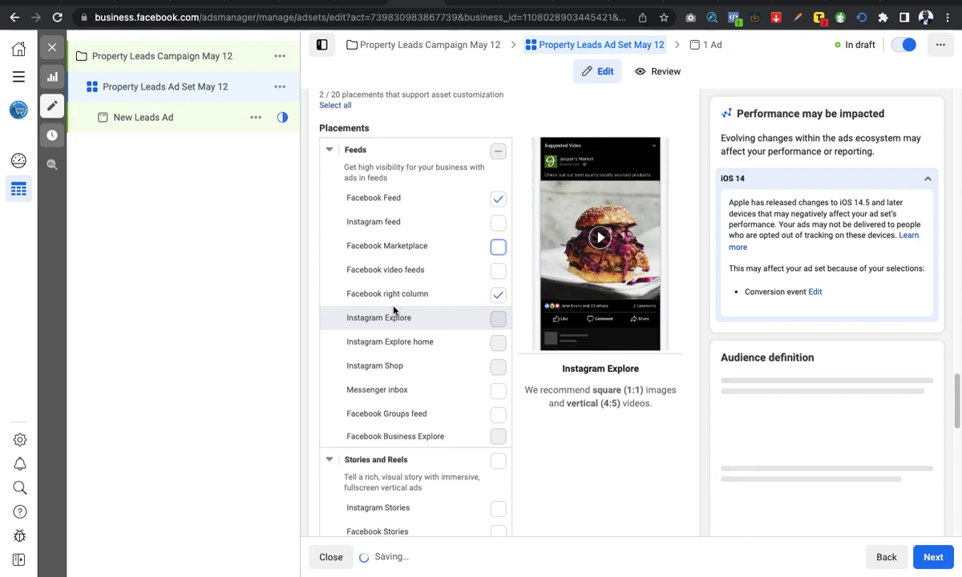
Review the ad set's platforms and individual placement selections, down to the Optimization & delivery settings.
{"action": "scroll", "coordinate": [603, 386], "scroll_direction": "down", "scroll_amount": 1}
{"action": "scroll", "coordinate": [603, 387], "scroll_direction": "down", "scroll_amount": 3}
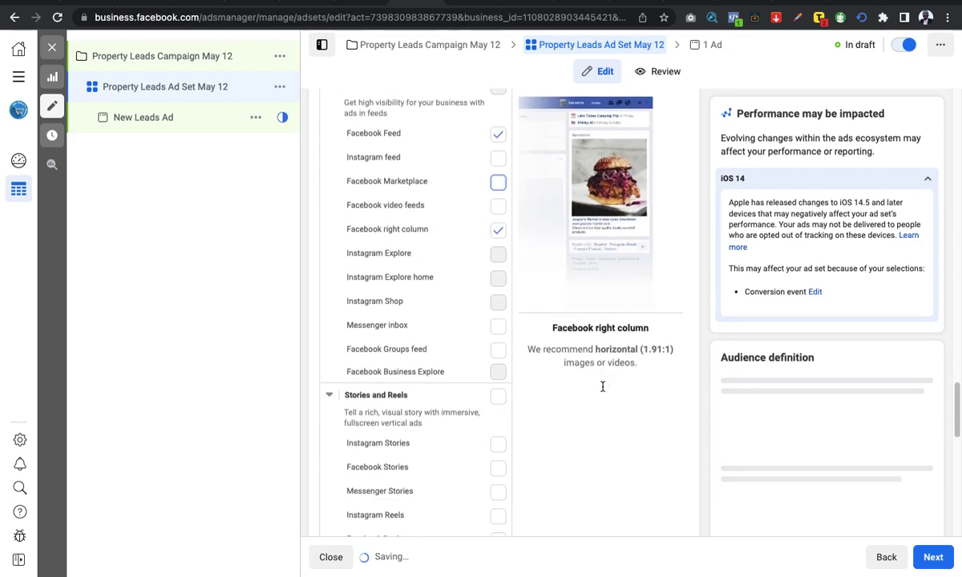
{"action": "scroll", "coordinate": [602, 386], "scroll_direction": "up", "scroll_amount": 10}
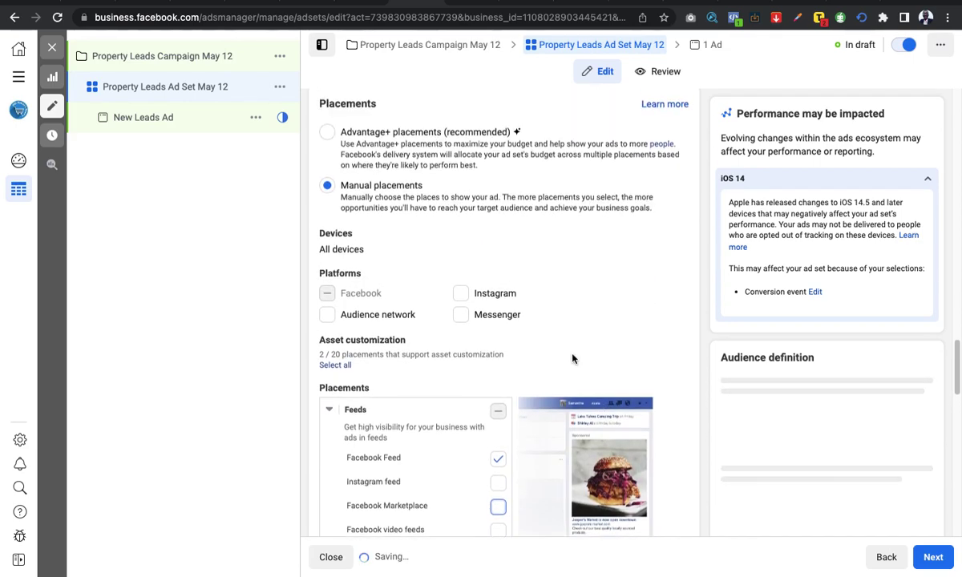
{"action": "scroll", "coordinate": [572, 356], "scroll_direction": "up", "scroll_amount": 2}
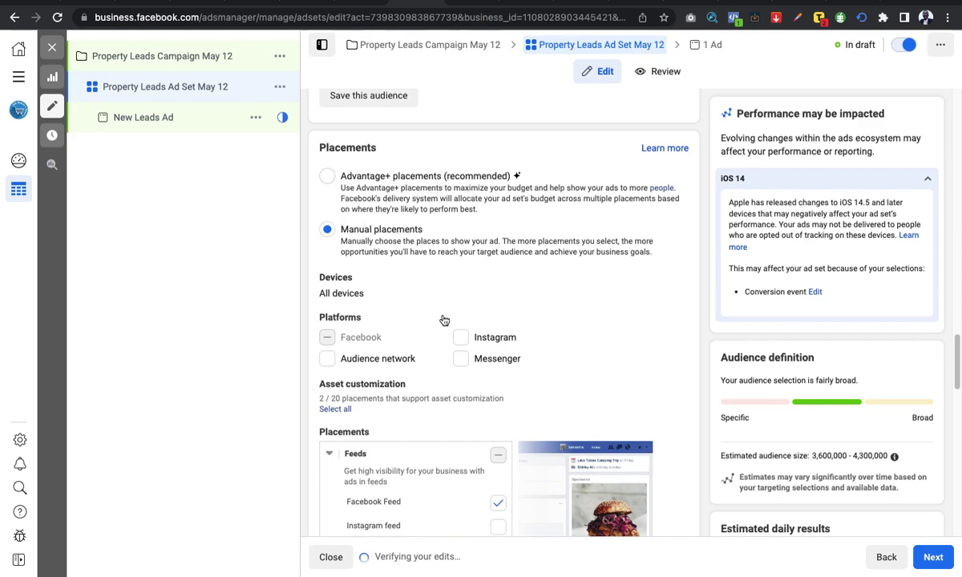
{"action": "scroll", "coordinate": [416, 344], "scroll_direction": "down", "scroll_amount": 1}
{"action": "scroll", "coordinate": [401, 335], "scroll_direction": "down", "scroll_amount": 1}
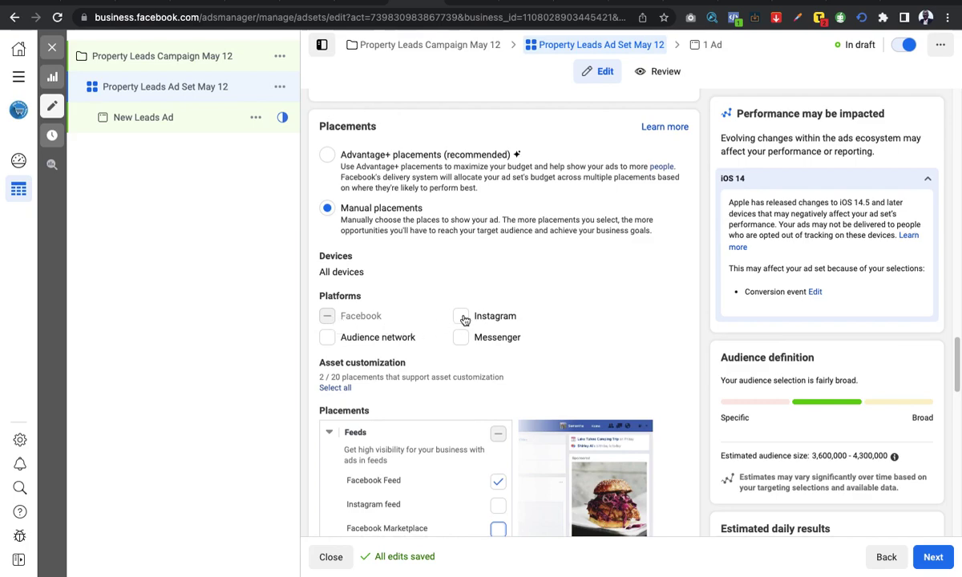
{"action": "scroll", "coordinate": [498, 355], "scroll_direction": "down", "scroll_amount": 2}
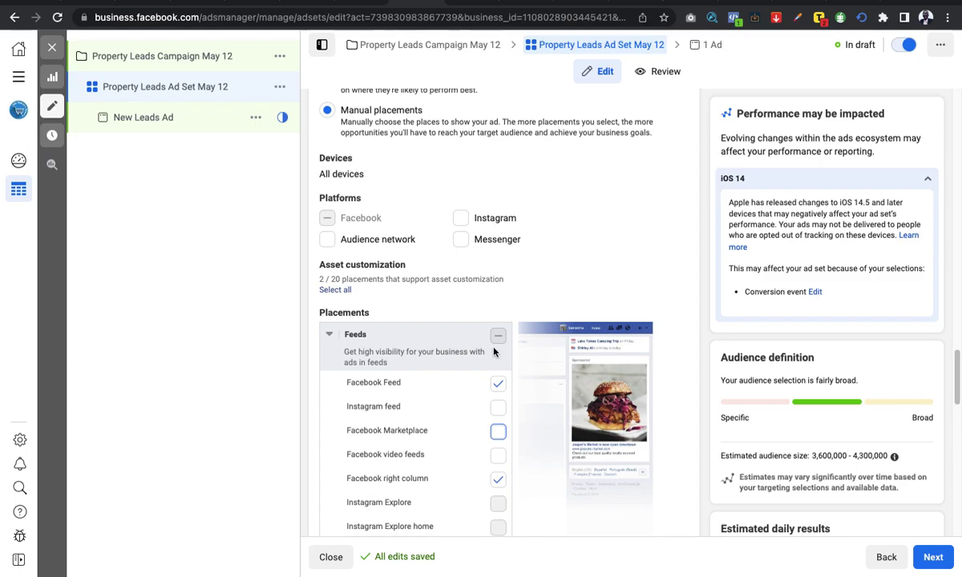
{"action": "scroll", "coordinate": [494, 353], "scroll_direction": "down", "scroll_amount": 5}
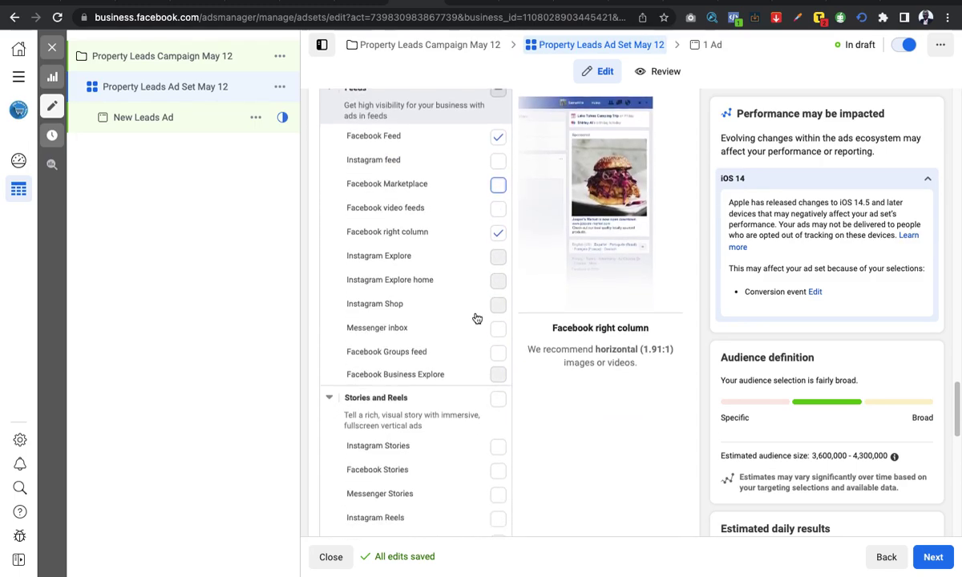
{"action": "scroll", "coordinate": [476, 319], "scroll_direction": "up", "scroll_amount": 5}
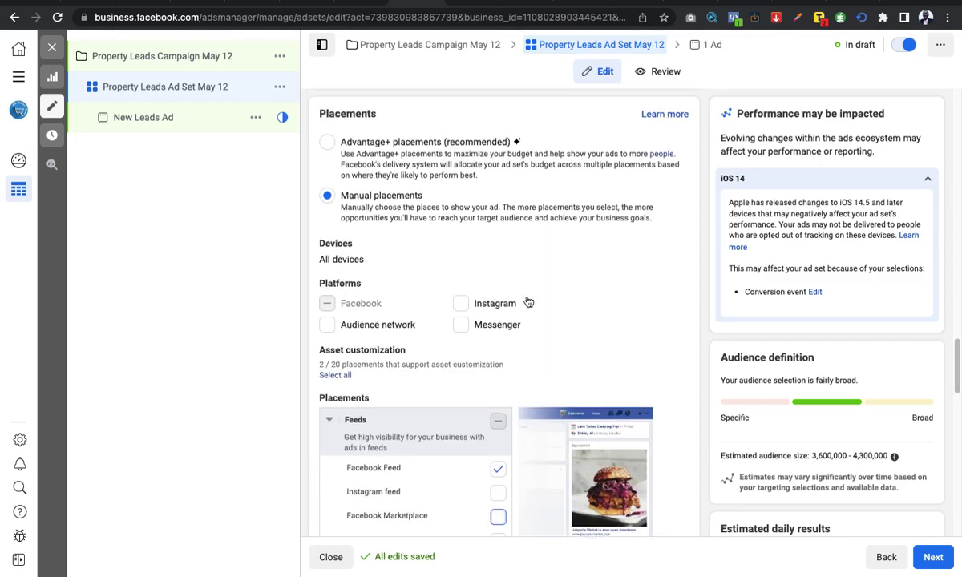
{"action": "scroll", "coordinate": [528, 301], "scroll_direction": "up", "scroll_amount": 2}
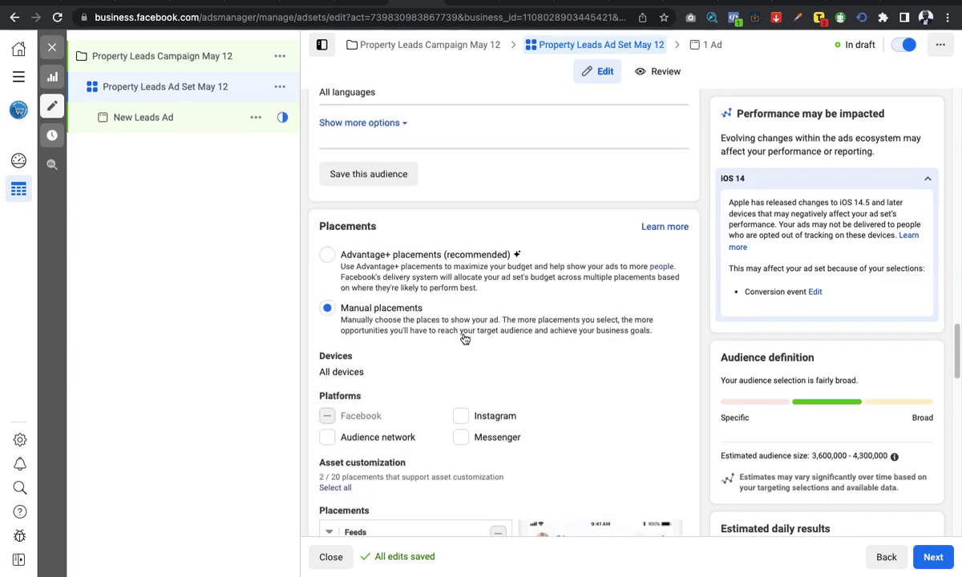
{"action": "scroll", "coordinate": [464, 338], "scroll_direction": "down", "scroll_amount": 3}
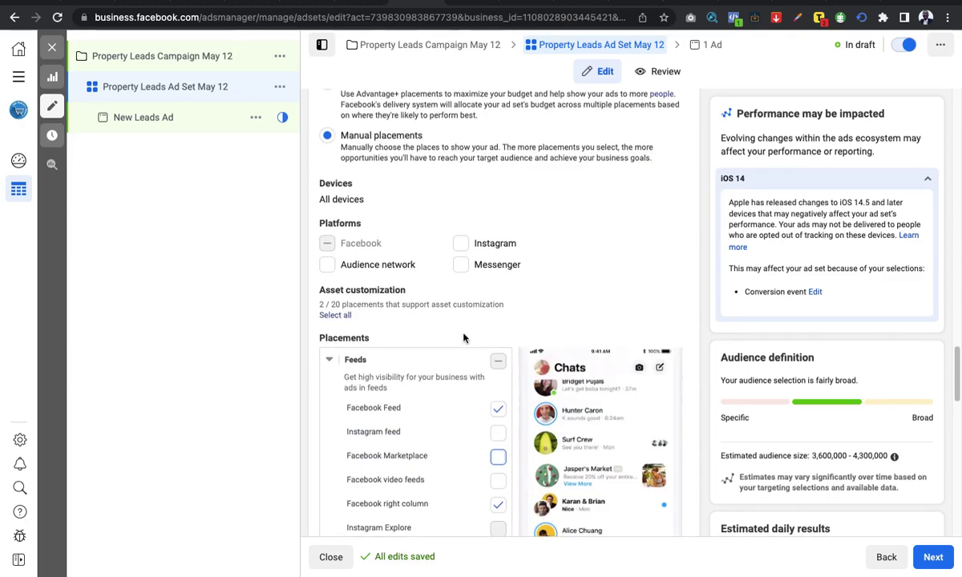
{"action": "scroll", "coordinate": [463, 337], "scroll_direction": "down", "scroll_amount": 1}
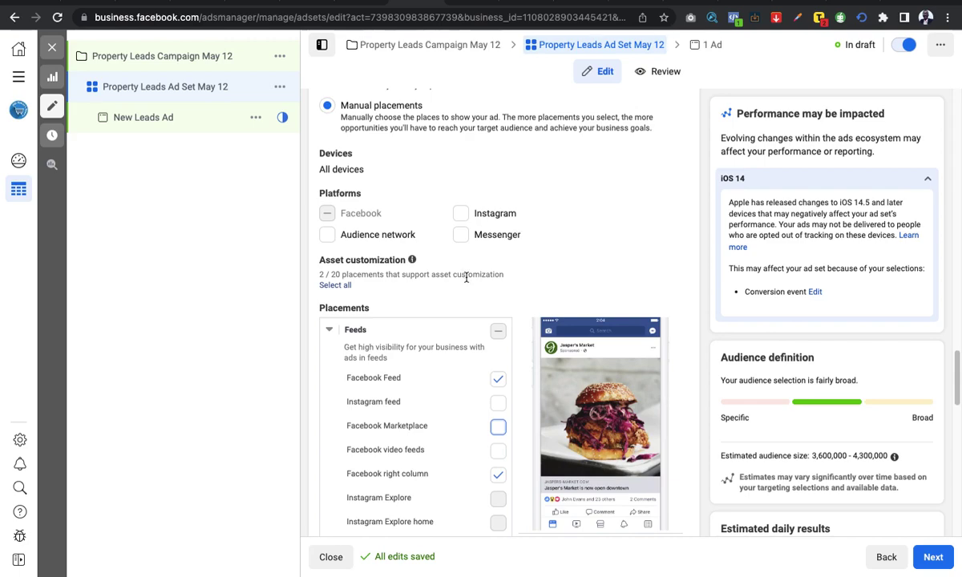
{"action": "scroll", "coordinate": [466, 277], "scroll_direction": "down", "scroll_amount": 5}
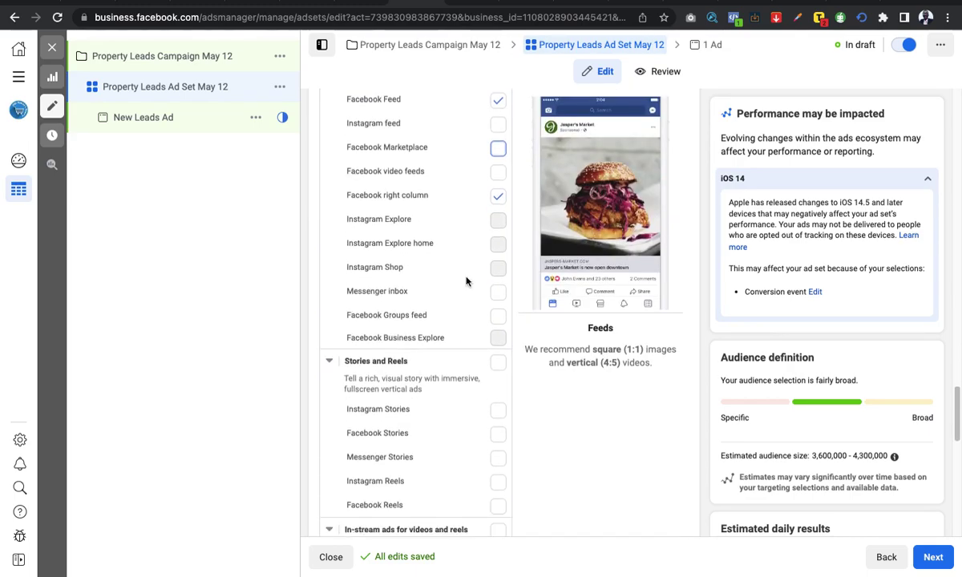
{"action": "scroll", "coordinate": [466, 281], "scroll_direction": "down", "scroll_amount": 7}
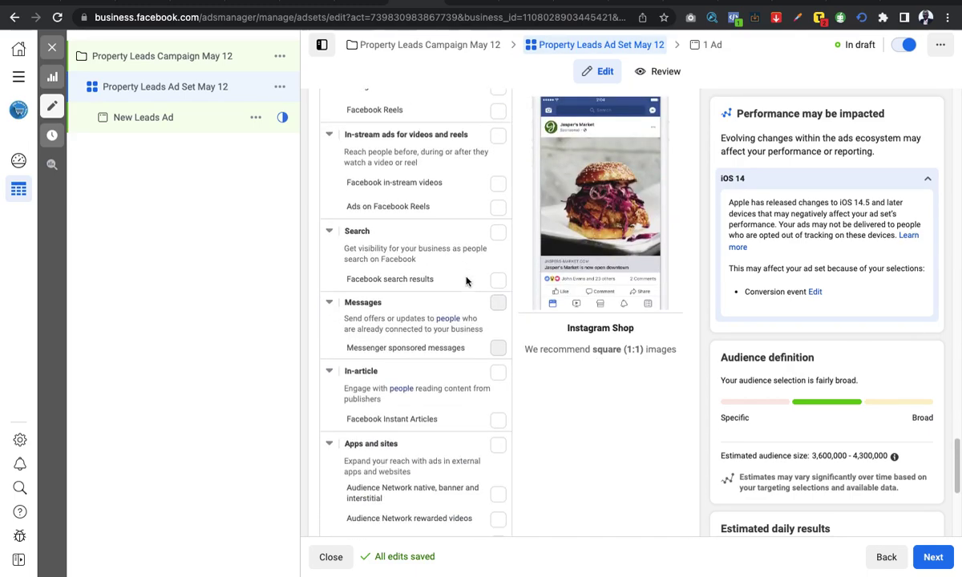
{"action": "scroll", "coordinate": [466, 281], "scroll_direction": "down", "scroll_amount": 6}
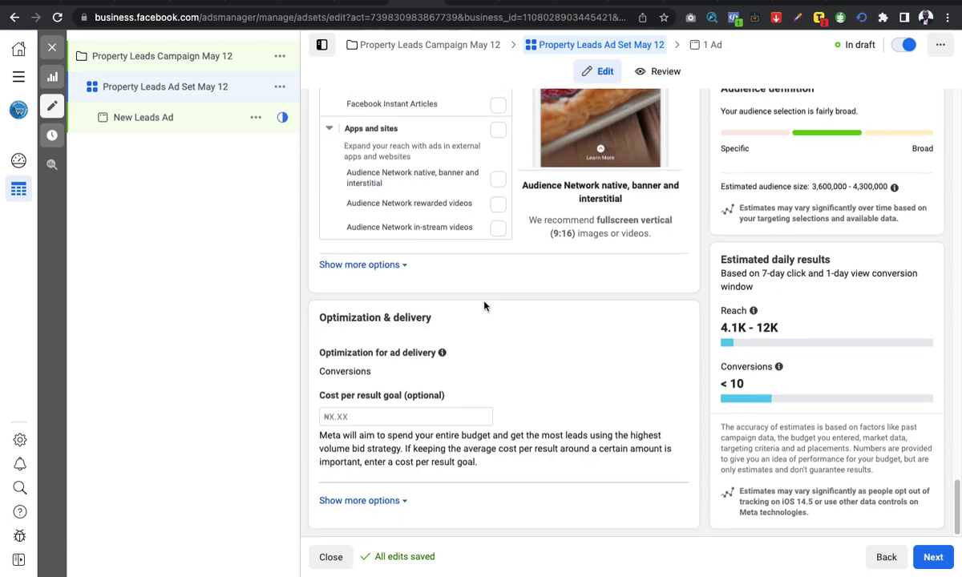
{"action": "scroll", "coordinate": [523, 406], "scroll_direction": "up", "scroll_amount": 7}
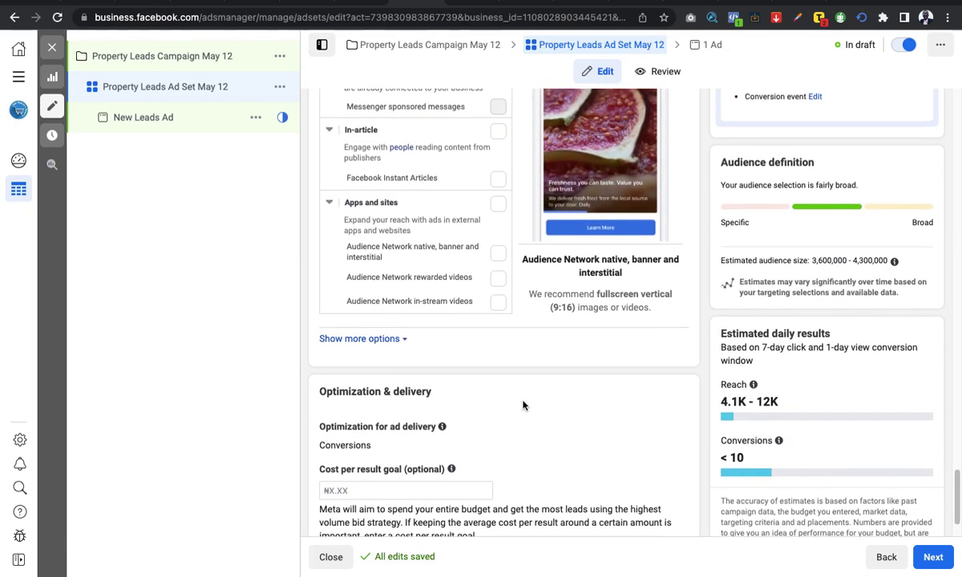
{"action": "scroll", "coordinate": [517, 406], "scroll_direction": "up", "scroll_amount": 6}
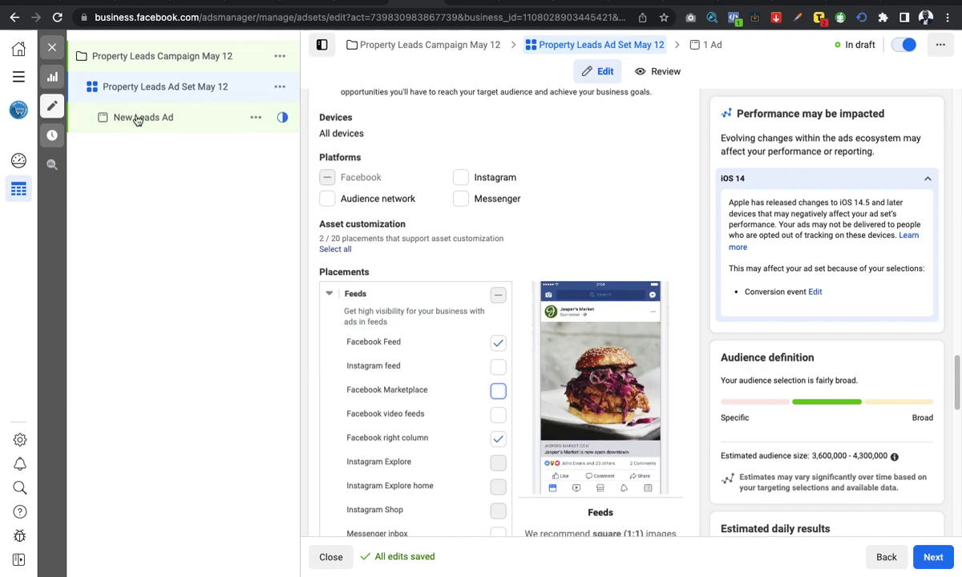
Open the New Leads Ad for editing and rename it "Property Leads Ad May 12".
{"action": "left_click", "coordinate": [933, 558]}
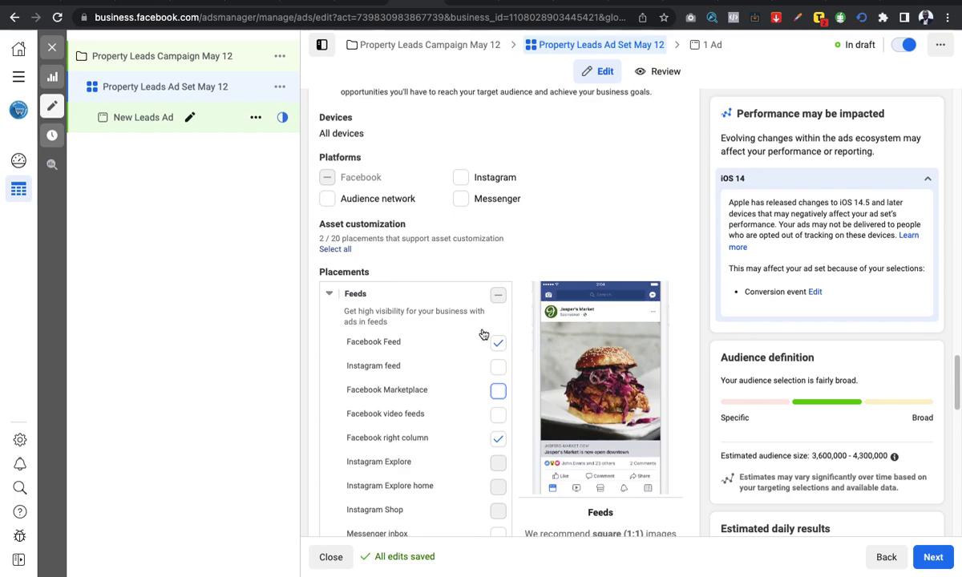
{"action": "left_click", "coordinate": [143, 118]}
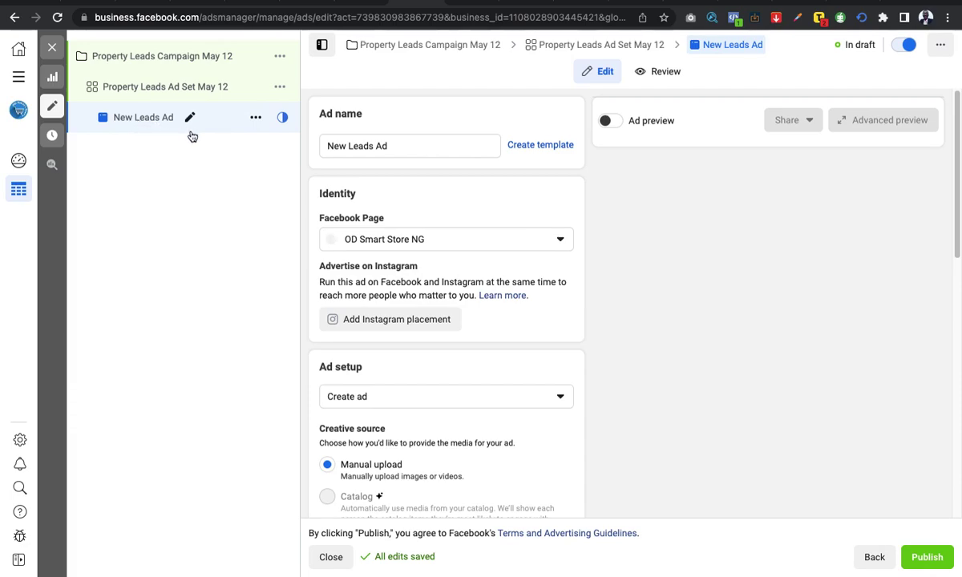
{"action": "triple_click", "coordinate": [336, 148]}
{"action": "type", "text": "Property Leads Ad May 12"}
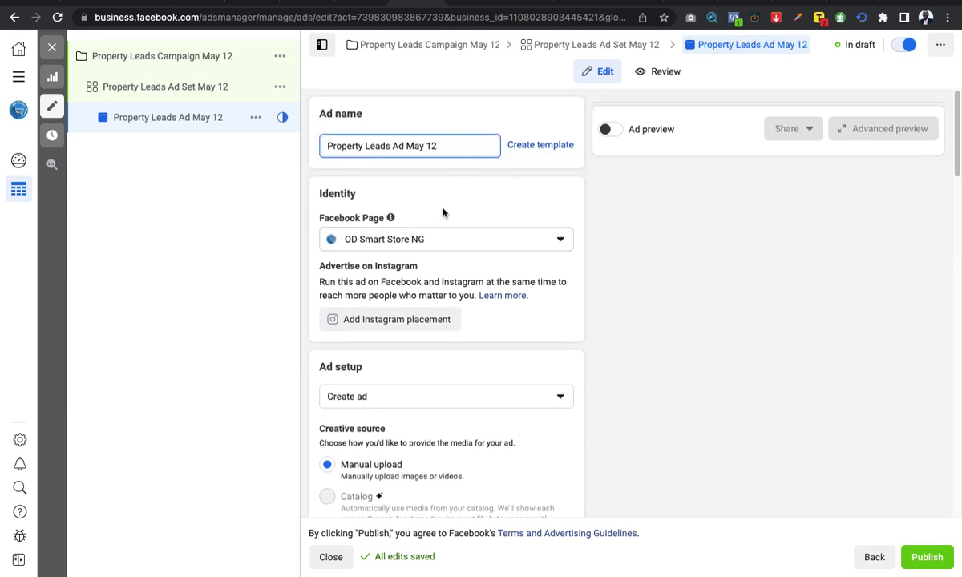
Review the ad's Facebook Page identity and the ad setup options for creative source and format.
{"action": "scroll", "coordinate": [400, 214], "scroll_direction": "down", "scroll_amount": 1}
{"action": "scroll", "coordinate": [405, 215], "scroll_direction": "down", "scroll_amount": 1}
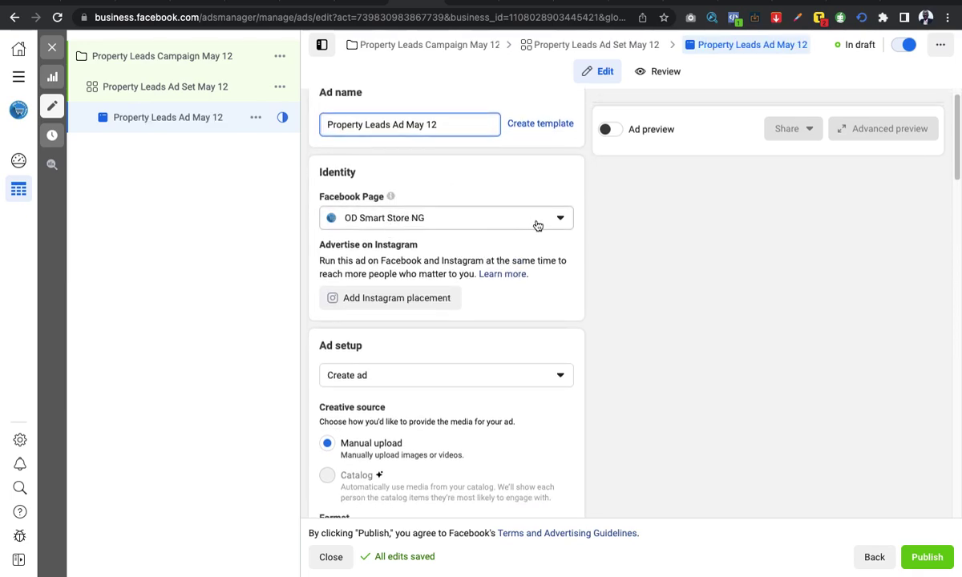
{"action": "scroll", "coordinate": [502, 242], "scroll_direction": "down", "scroll_amount": 1}
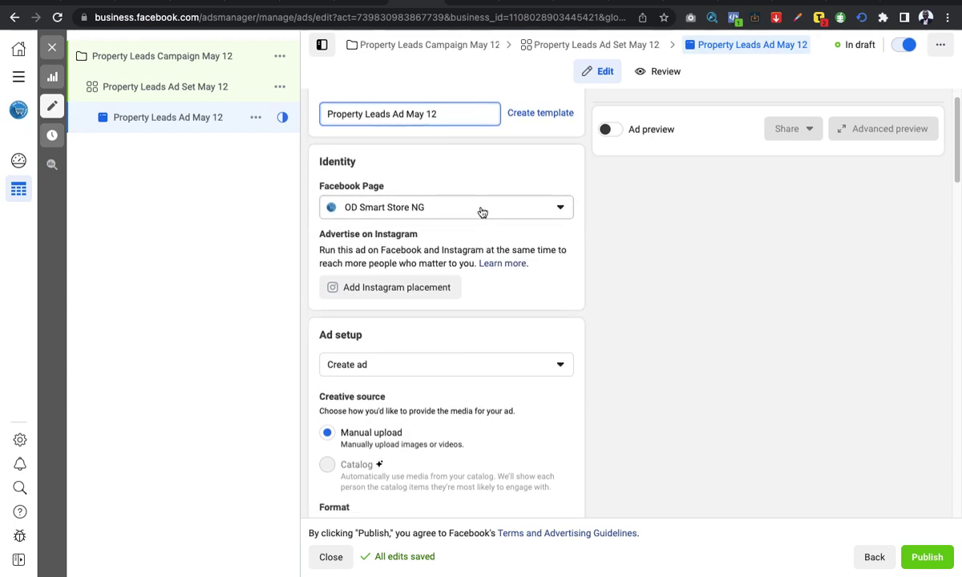
{"action": "scroll", "coordinate": [500, 240], "scroll_direction": "down", "scroll_amount": 1}
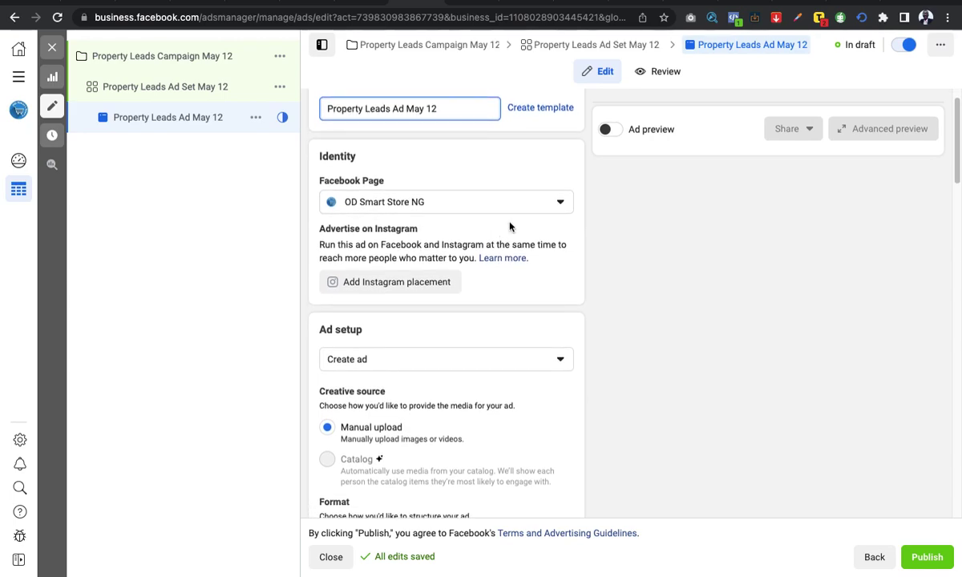
{"action": "scroll", "coordinate": [510, 227], "scroll_direction": "down", "scroll_amount": 3}
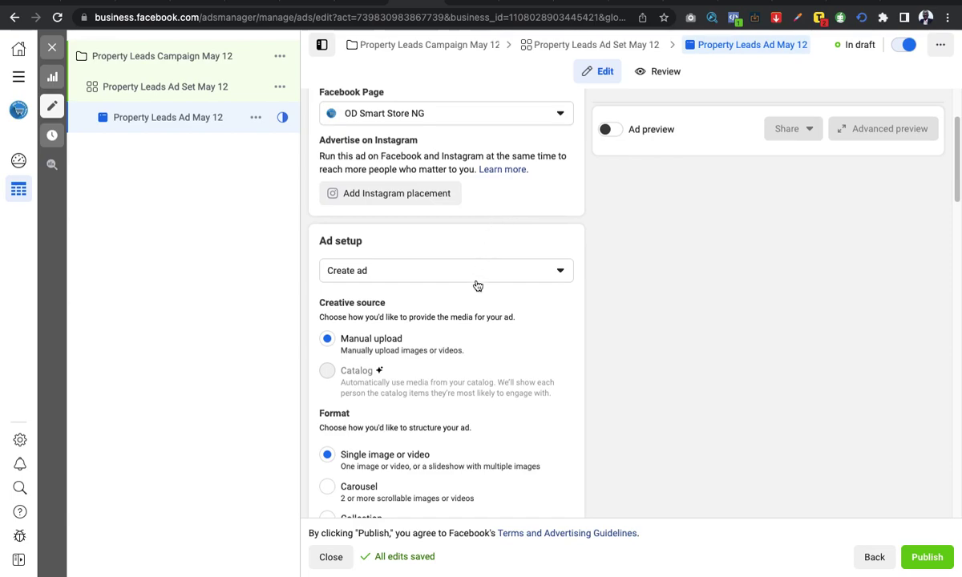
{"action": "scroll", "coordinate": [478, 286], "scroll_direction": "down", "scroll_amount": 3}
{"action": "mouse_move", "coordinate": [427, 289]}
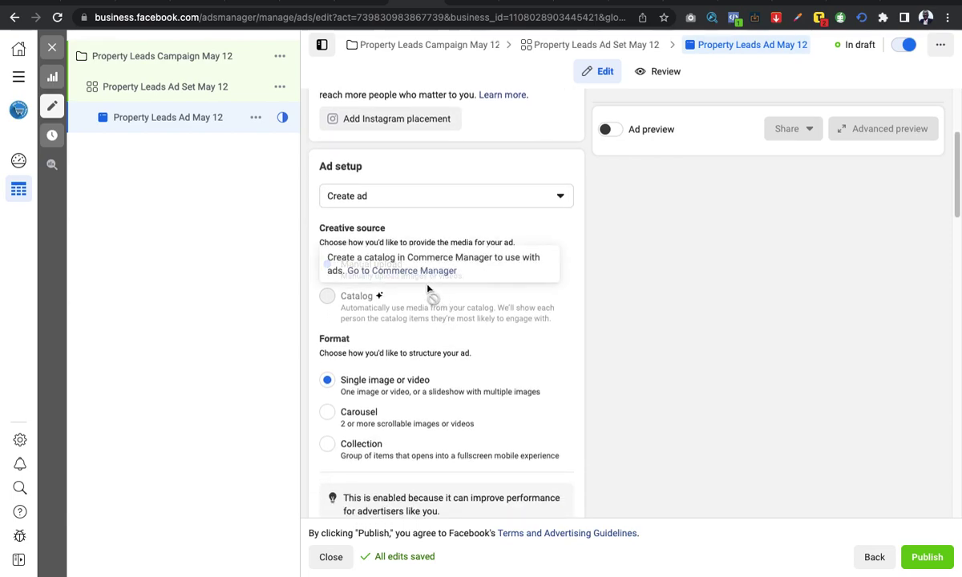
{"action": "scroll", "coordinate": [361, 356], "scroll_direction": "down", "scroll_amount": 2}
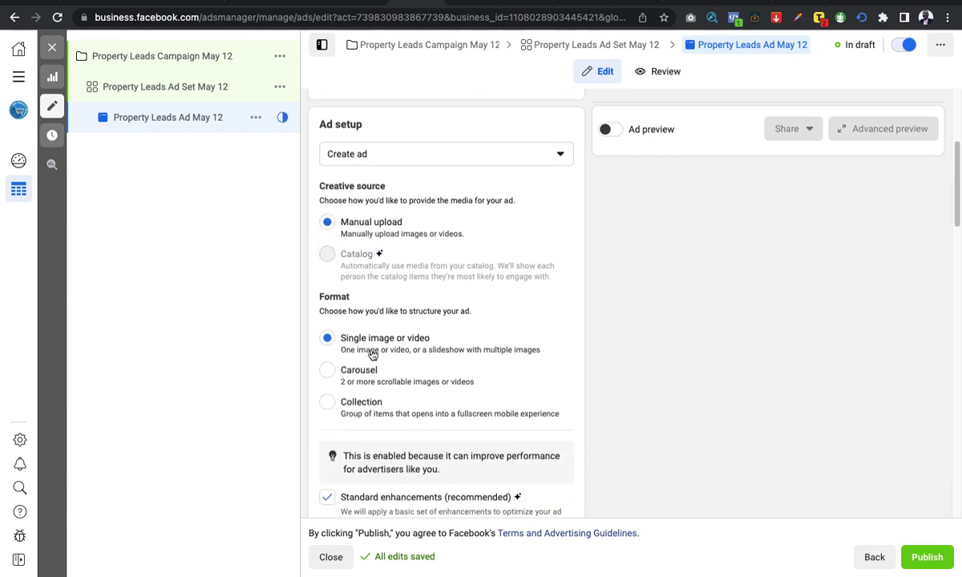
Add an image to the ad creative, choosing the first black backpack picture from the existing media.
{"action": "scroll", "coordinate": [373, 356], "scroll_direction": "down", "scroll_amount": 5}
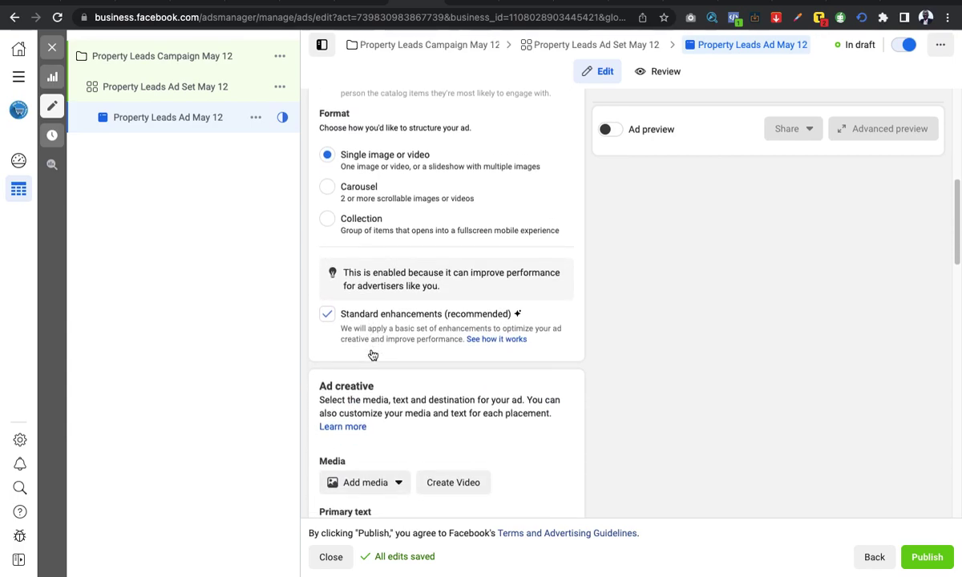
{"action": "scroll", "coordinate": [368, 361], "scroll_direction": "down", "scroll_amount": 5}
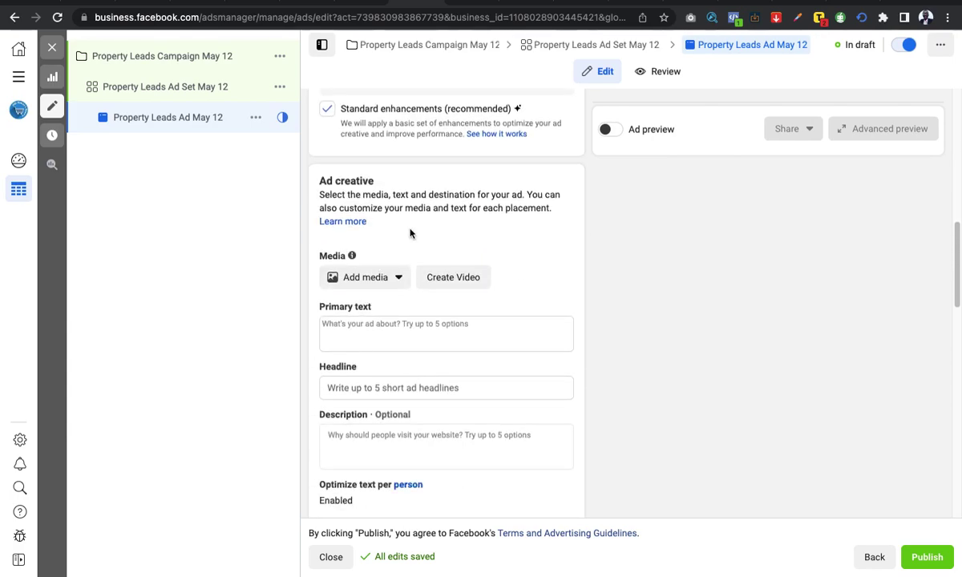
{"action": "scroll", "coordinate": [410, 233], "scroll_direction": "up", "scroll_amount": 1}
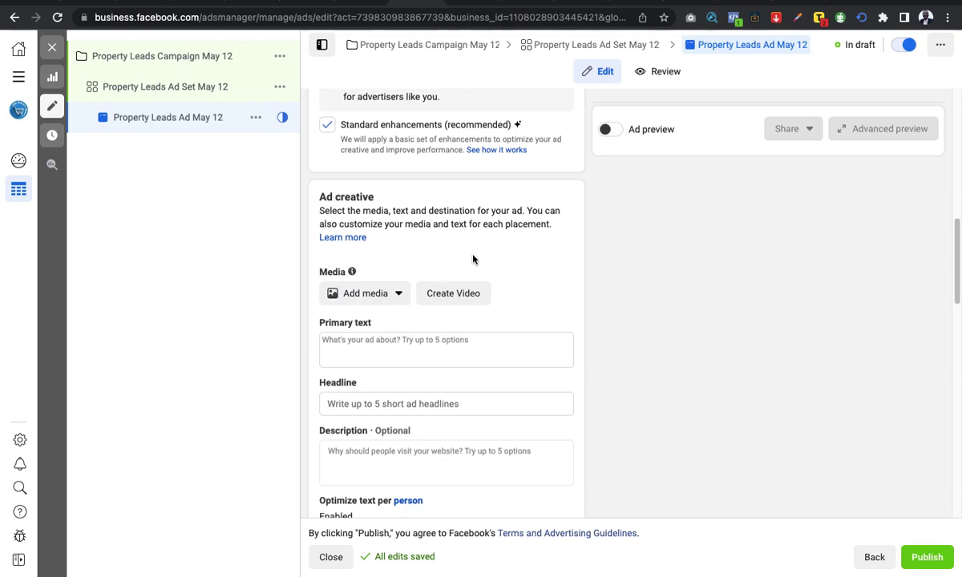
{"action": "scroll", "coordinate": [457, 264], "scroll_direction": "up", "scroll_amount": 1}
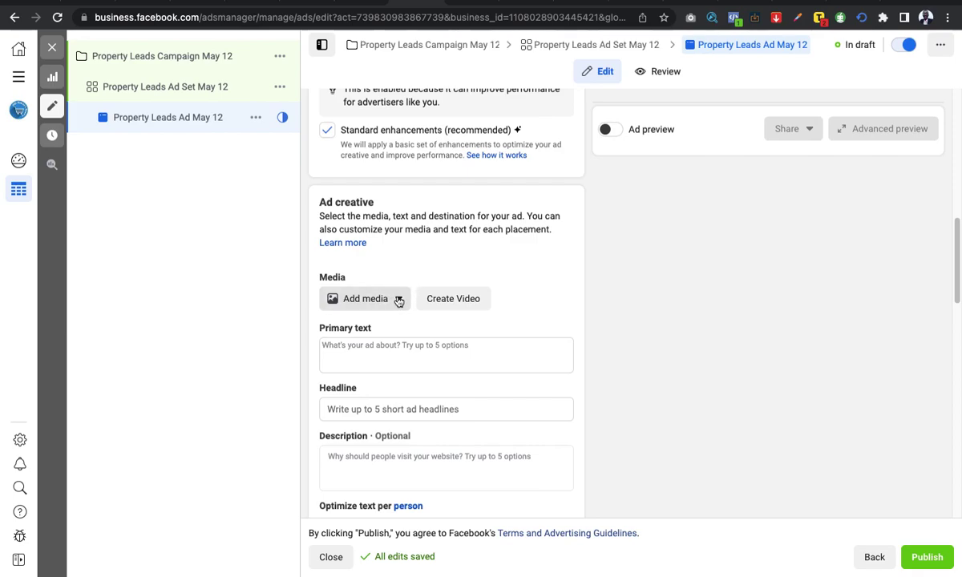
{"action": "left_click", "coordinate": [398, 299]}
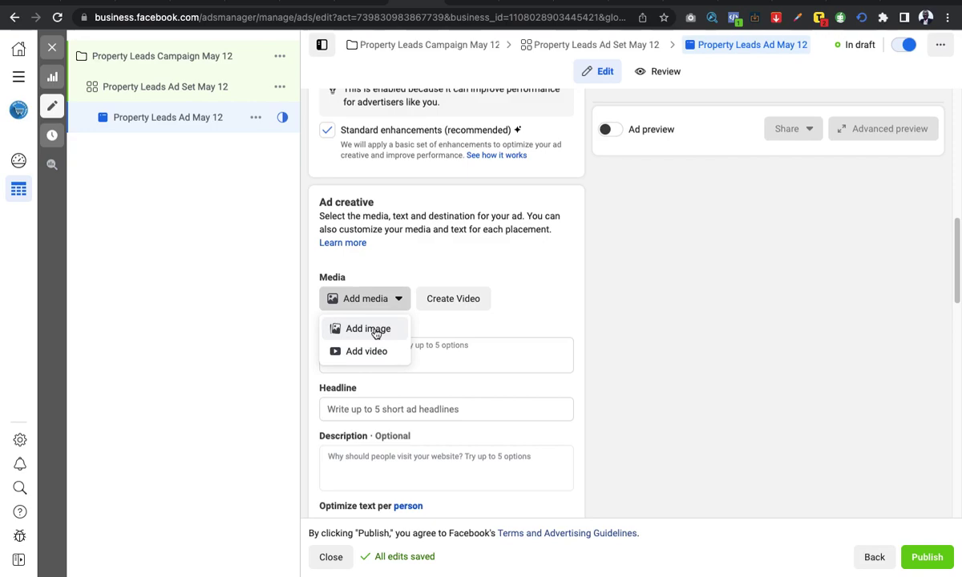
{"action": "left_click", "coordinate": [427, 299]}
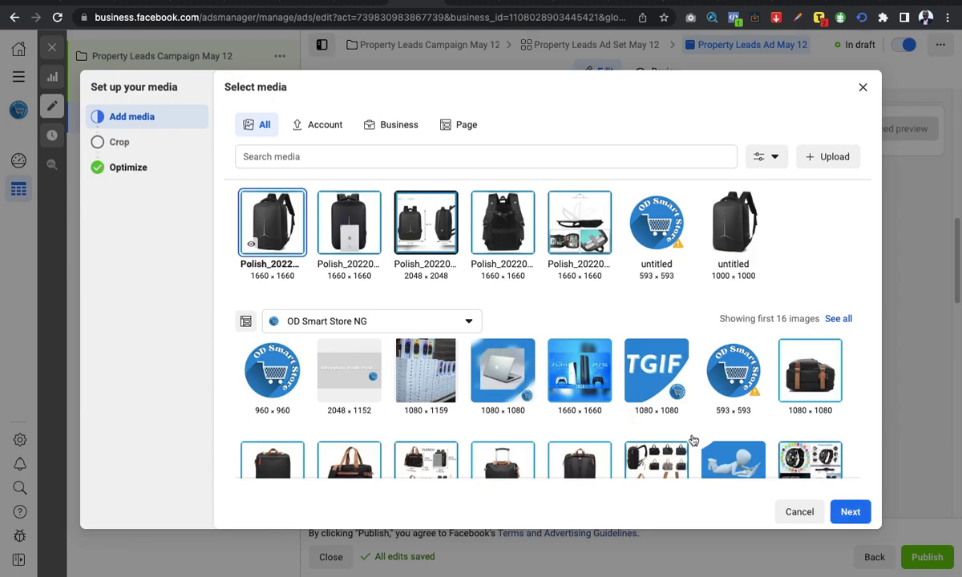
{"action": "left_click", "coordinate": [851, 512]}
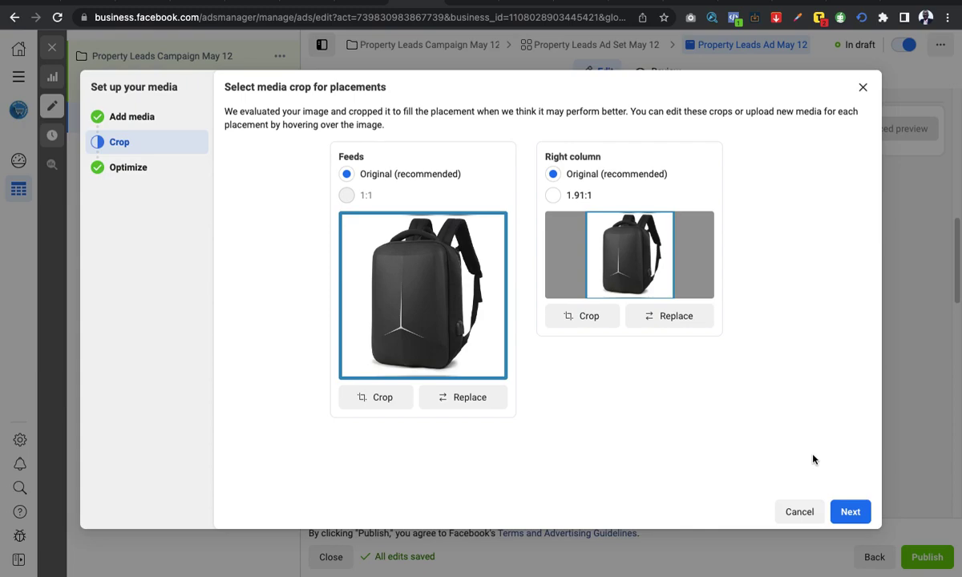
Keep the original crops for Feeds and Right column and complete the media setup through the Advantage+ creative stage.
{"action": "left_click", "coordinate": [848, 514]}
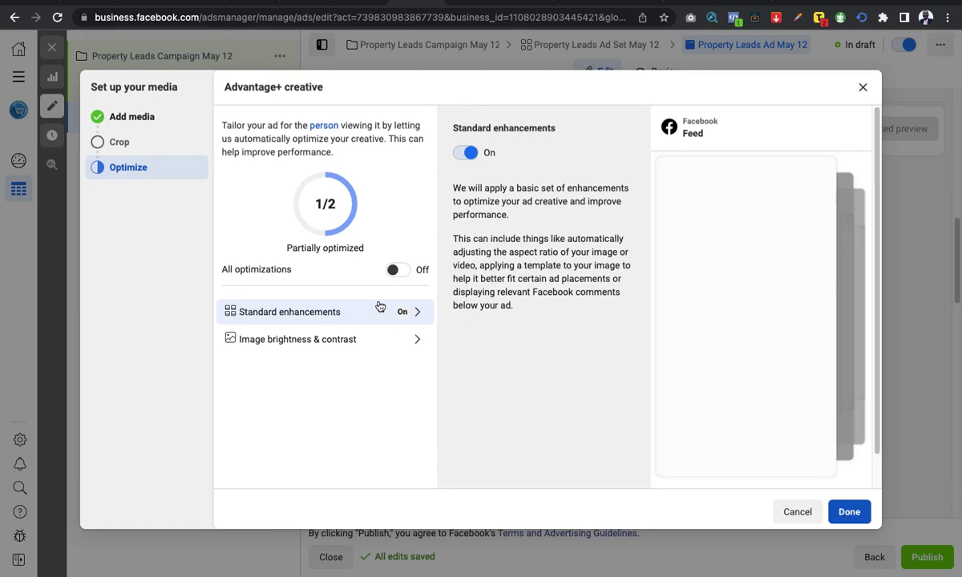
{"action": "left_click", "coordinate": [849, 513]}
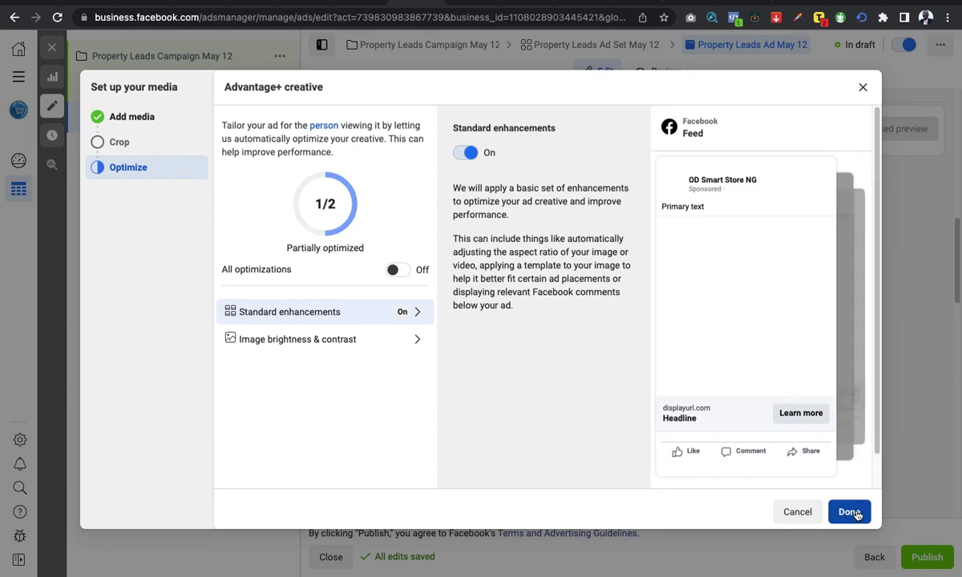
{"action": "left_click", "coordinate": [849, 513]}
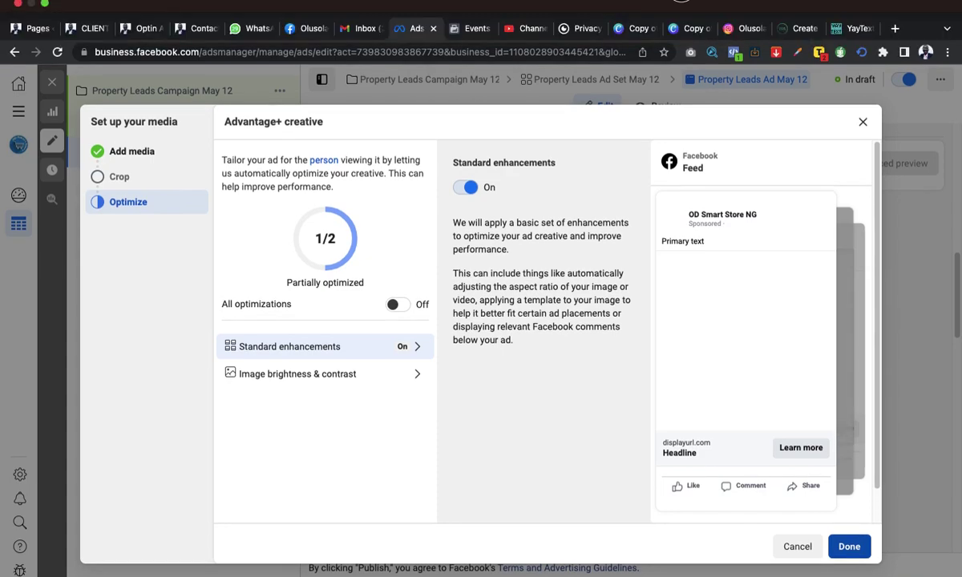
{"action": "left_click", "coordinate": [849, 546]}
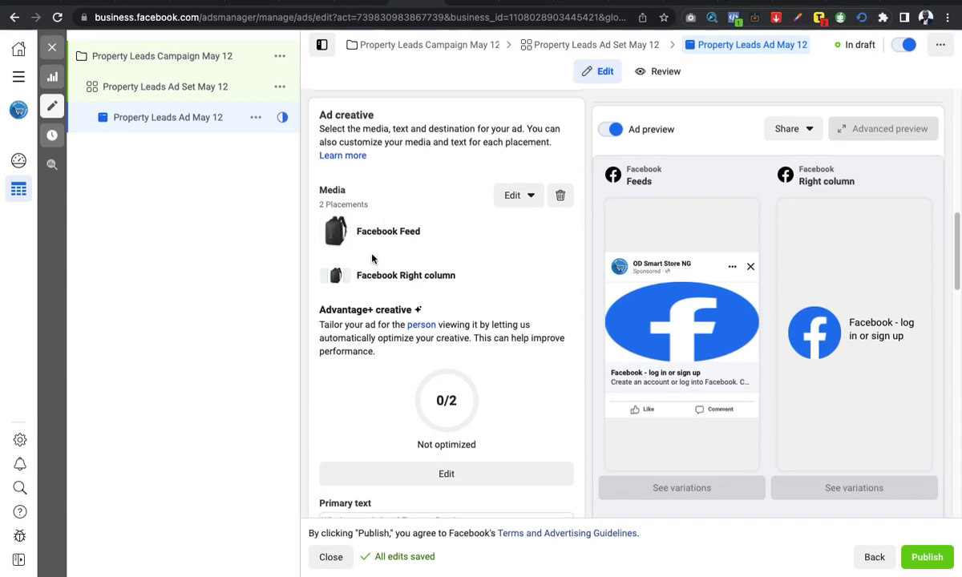
Review the ad creative's primary text, headline, description and call-to-action fields.
{"action": "scroll", "coordinate": [371, 257], "scroll_direction": "down", "scroll_amount": 5}
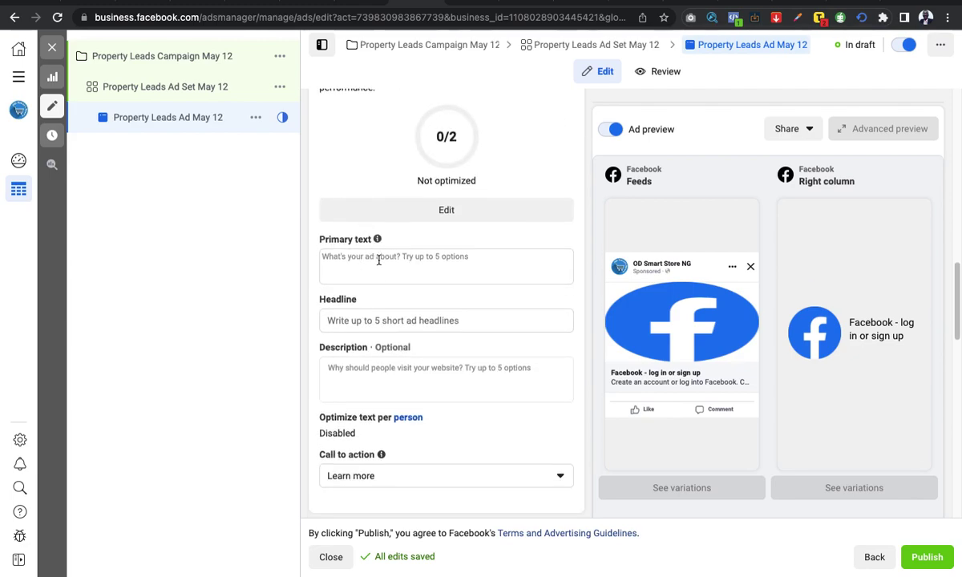
{"action": "scroll", "coordinate": [411, 261], "scroll_direction": "down", "scroll_amount": 1}
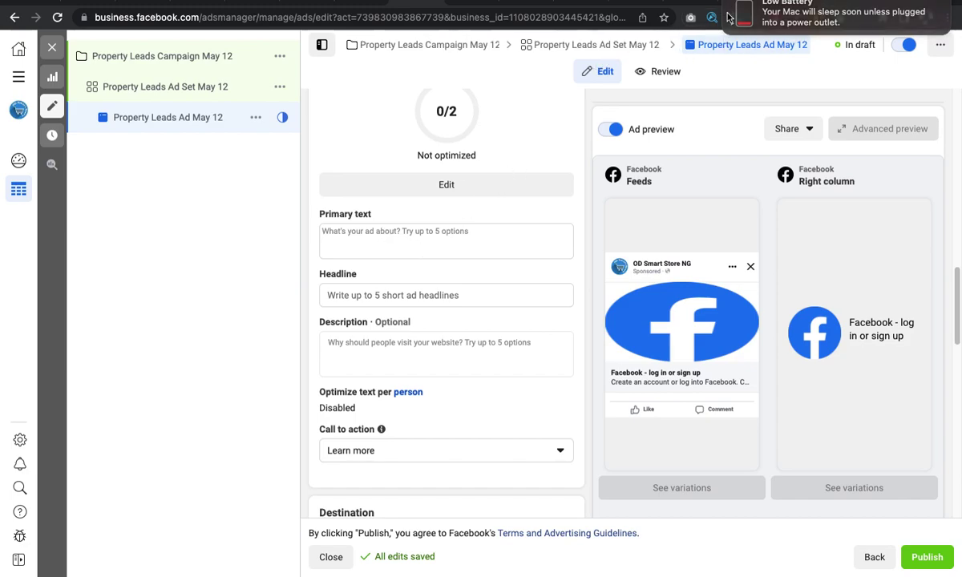
{"action": "scroll", "coordinate": [354, 231], "scroll_direction": "down", "scroll_amount": 2}
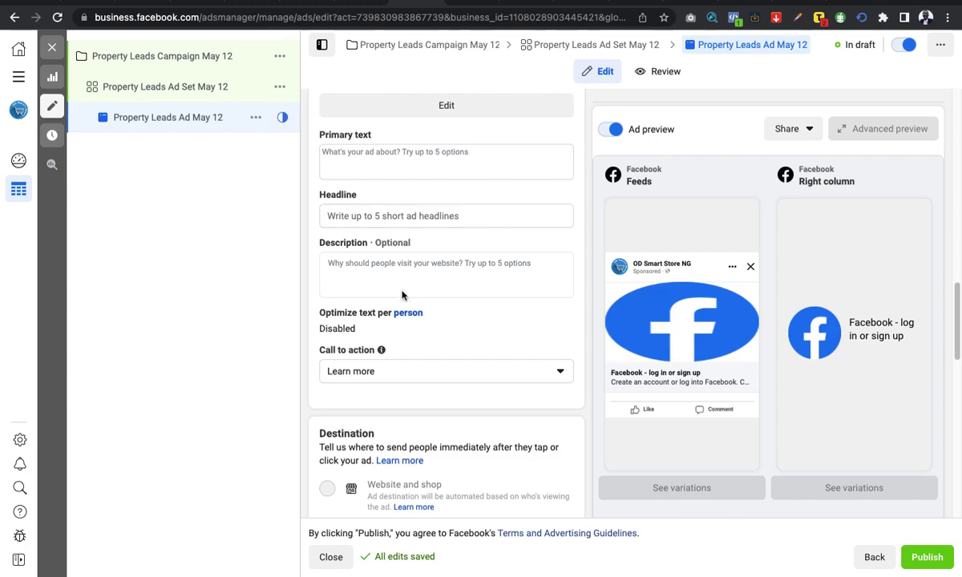
{"action": "scroll", "coordinate": [377, 233], "scroll_direction": "up", "scroll_amount": 1}
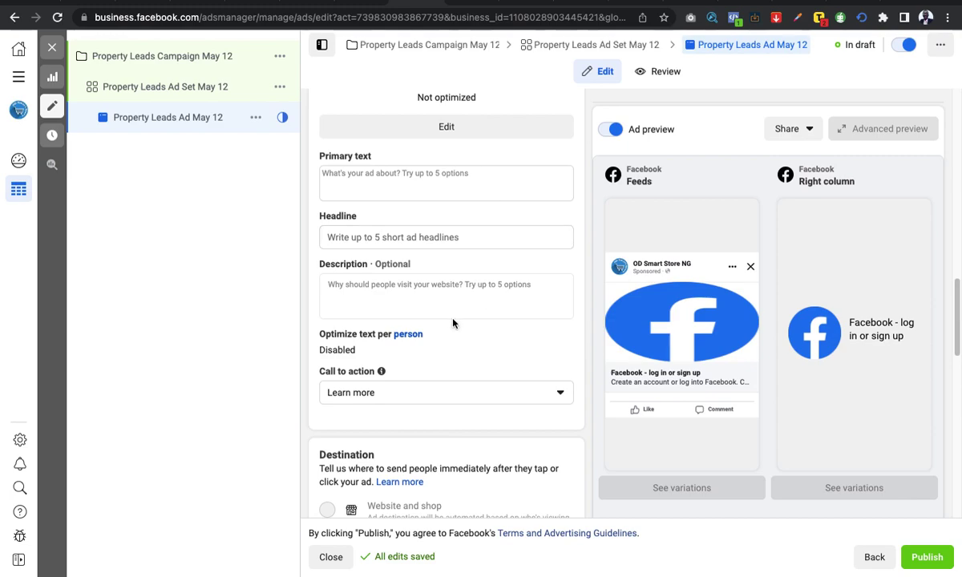
{"action": "scroll", "coordinate": [422, 295], "scroll_direction": "down", "scroll_amount": 1}
{"action": "scroll", "coordinate": [427, 273], "scroll_direction": "down", "scroll_amount": 4}
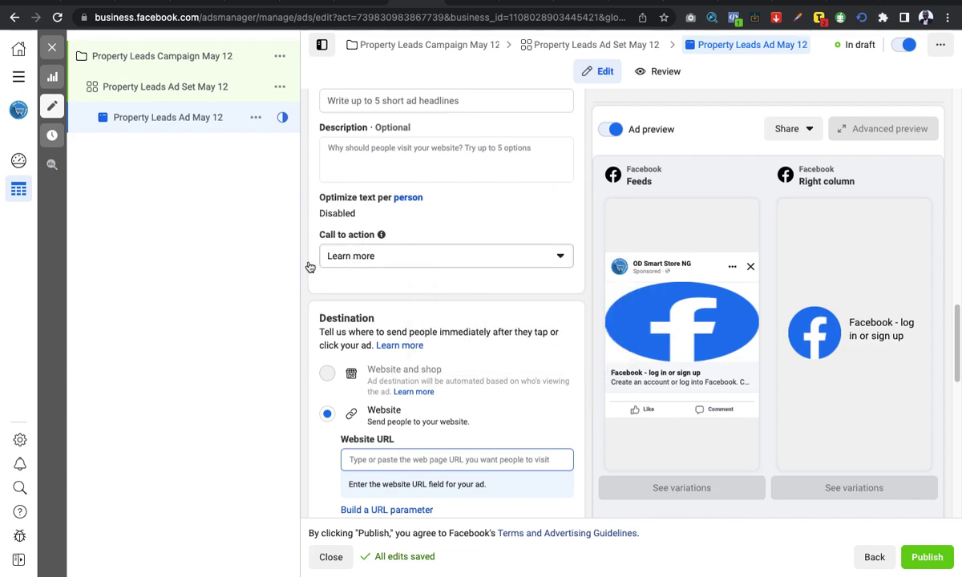
{"action": "left_click", "coordinate": [395, 263]}
{"action": "left_click", "coordinate": [386, 262]}
{"action": "scroll", "coordinate": [460, 281], "scroll_direction": "down", "scroll_amount": 2}
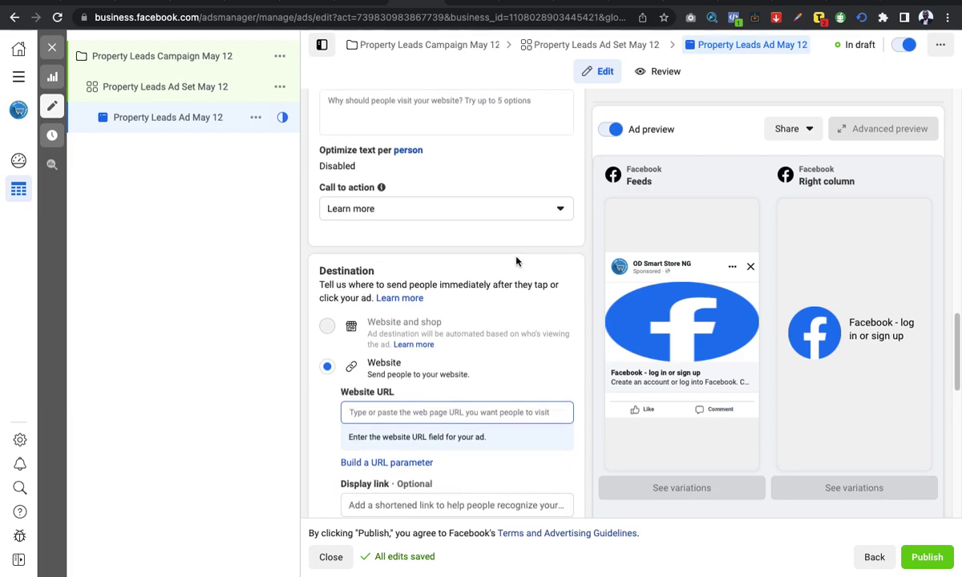
Examine the ad's destination settings for website URL, display link and call extension, plus the language and tracking sections.
{"action": "scroll", "coordinate": [522, 266], "scroll_direction": "down", "scroll_amount": 3}
{"action": "scroll", "coordinate": [517, 262], "scroll_direction": "down", "scroll_amount": 3}
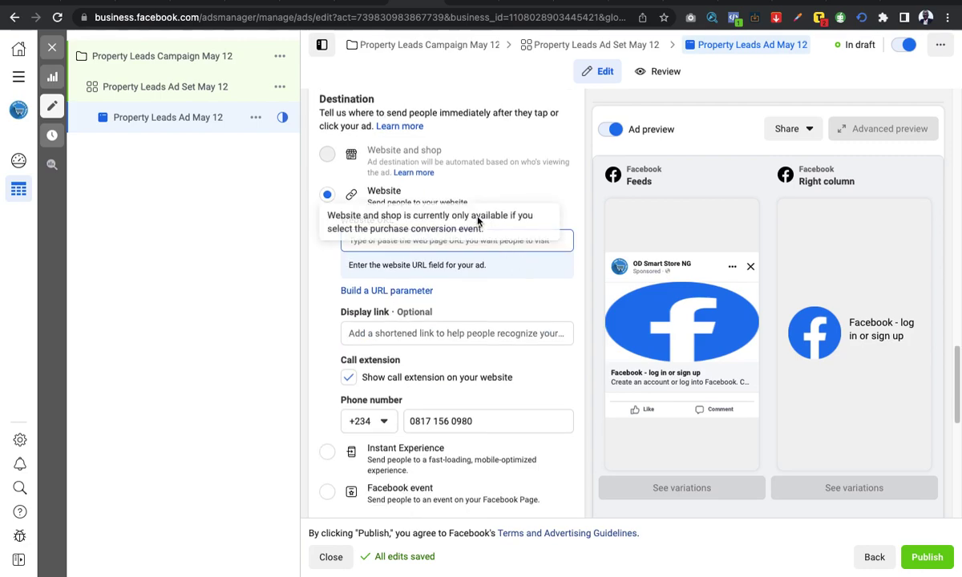
{"action": "scroll", "coordinate": [337, 209], "scroll_direction": "up", "scroll_amount": 1}
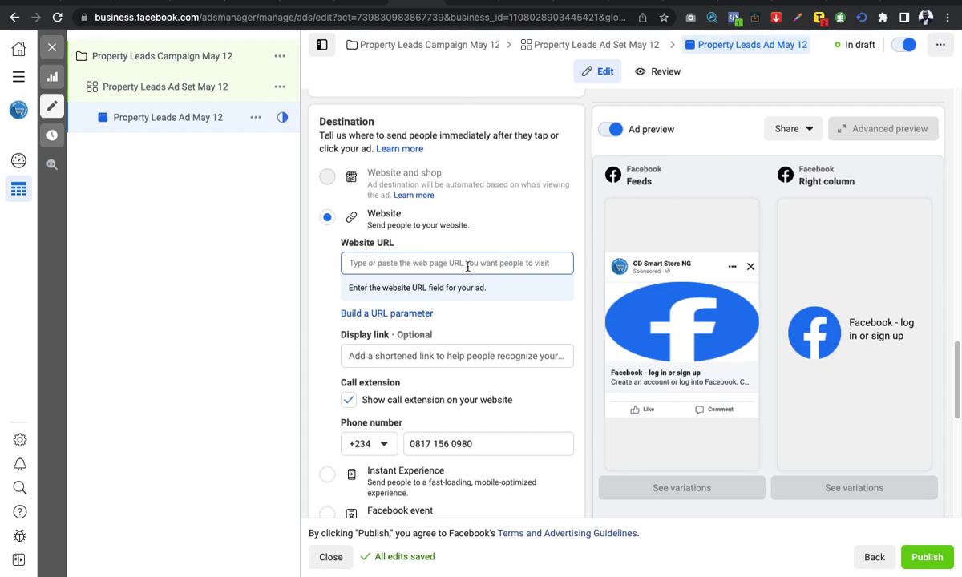
{"action": "left_click", "coordinate": [425, 265]}
{"action": "scroll", "coordinate": [477, 308], "scroll_direction": "down", "scroll_amount": 1}
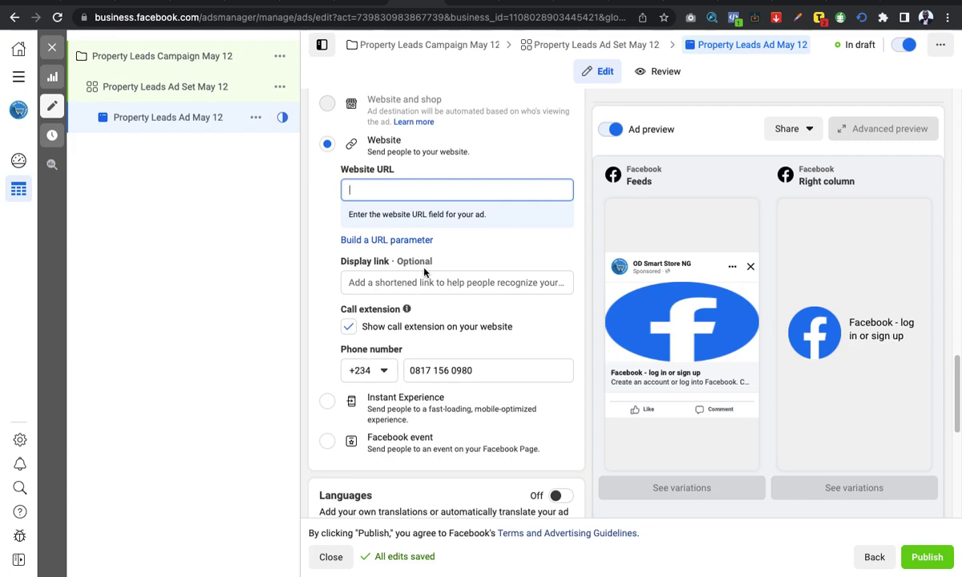
{"action": "scroll", "coordinate": [433, 289], "scroll_direction": "down", "scroll_amount": 1}
{"action": "key", "text": "Tab"}
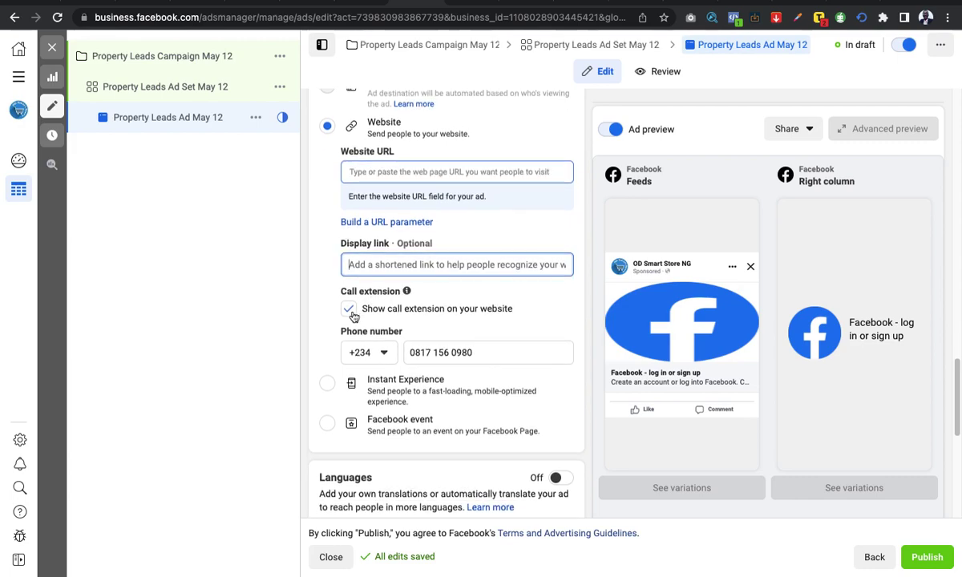
{"action": "scroll", "coordinate": [481, 317], "scroll_direction": "down", "scroll_amount": 1}
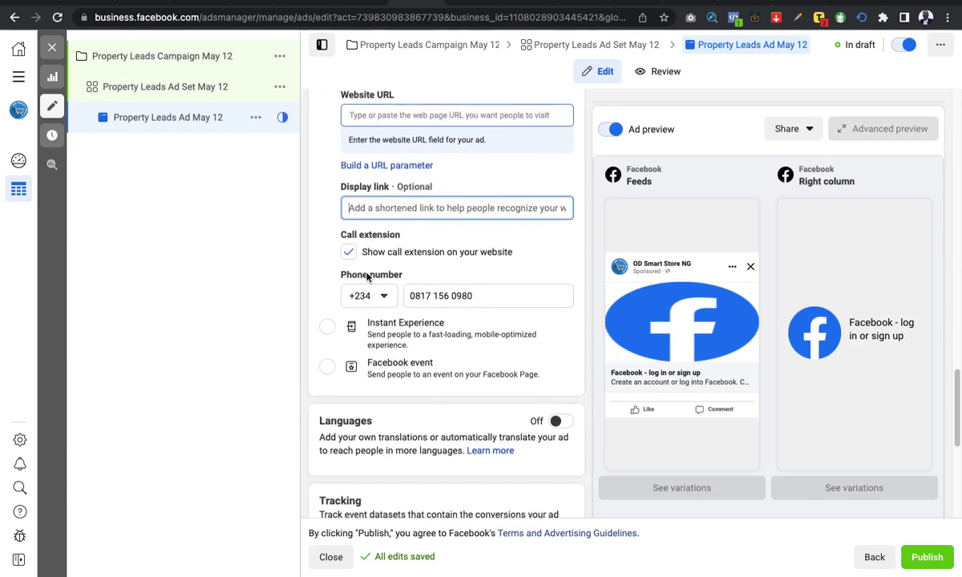
{"action": "scroll", "coordinate": [432, 286], "scroll_direction": "down", "scroll_amount": 1}
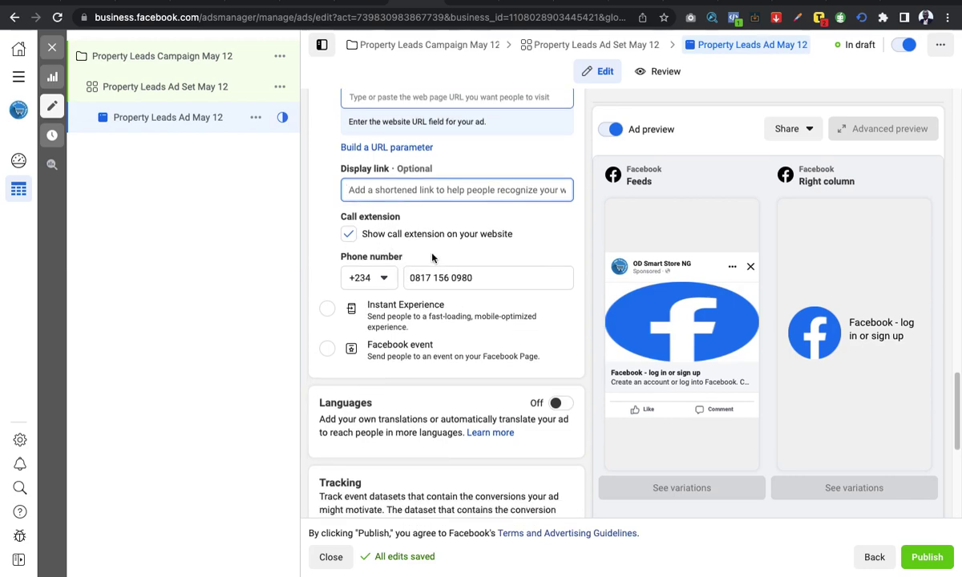
{"action": "scroll", "coordinate": [451, 282], "scroll_direction": "down", "scroll_amount": 3}
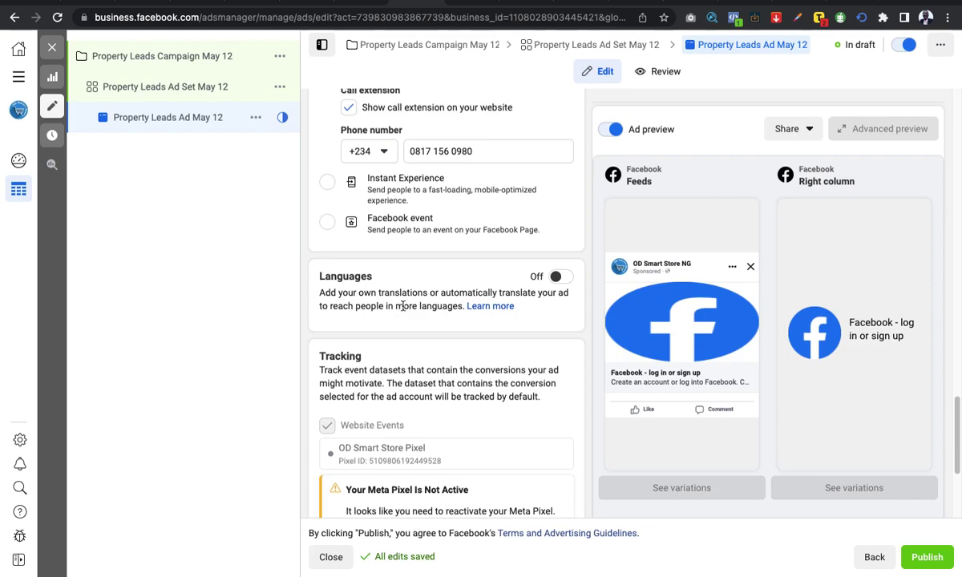
{"action": "scroll", "coordinate": [376, 290], "scroll_direction": "down", "scroll_amount": 3}
{"action": "scroll", "coordinate": [427, 271], "scroll_direction": "down", "scroll_amount": 3}
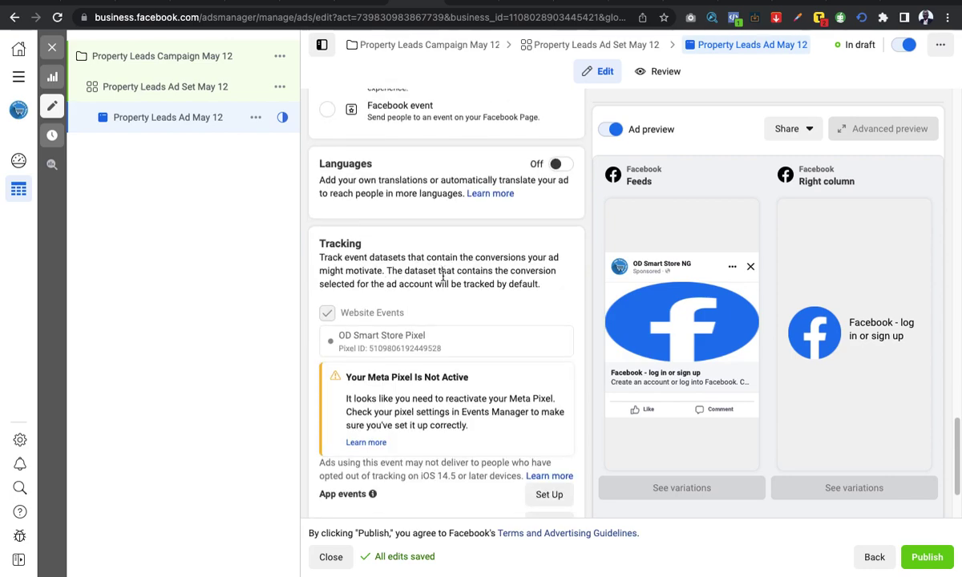
{"action": "scroll", "coordinate": [429, 287], "scroll_direction": "down", "scroll_amount": 1}
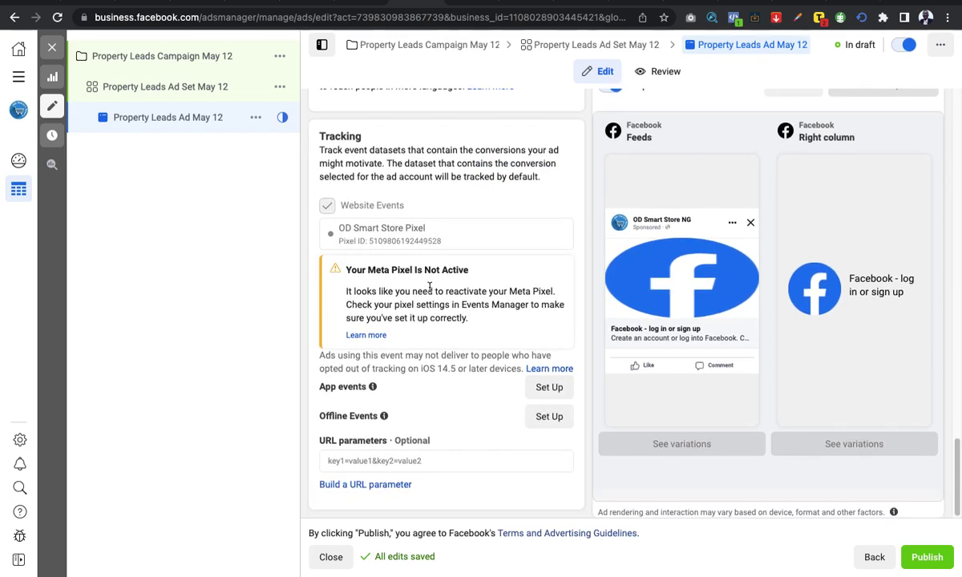
Recheck the whole ad from its name, Page identity and setup through the creative fields to the tracking section.
{"action": "scroll", "coordinate": [429, 286], "scroll_direction": "up", "scroll_amount": 10}
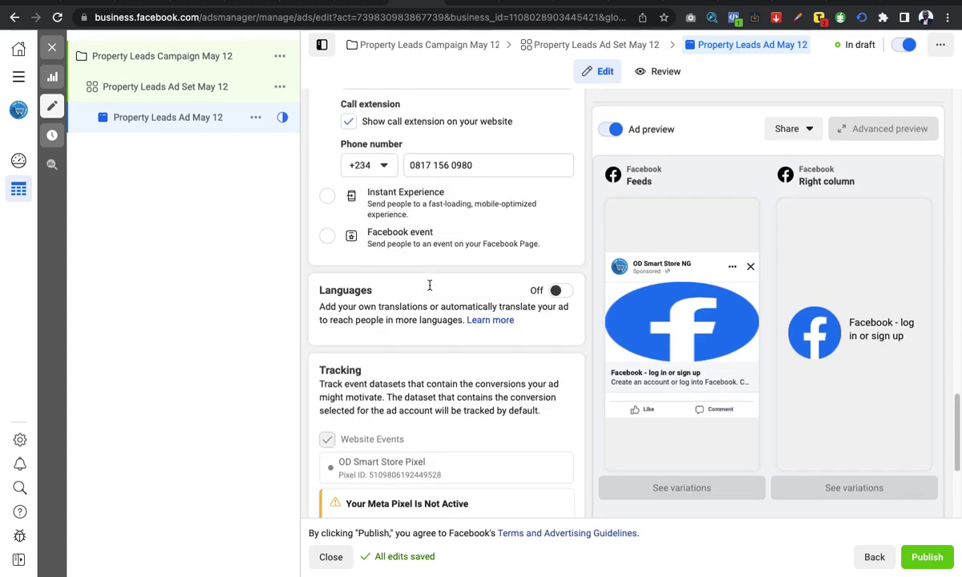
{"action": "scroll", "coordinate": [429, 286], "scroll_direction": "up", "scroll_amount": 10}
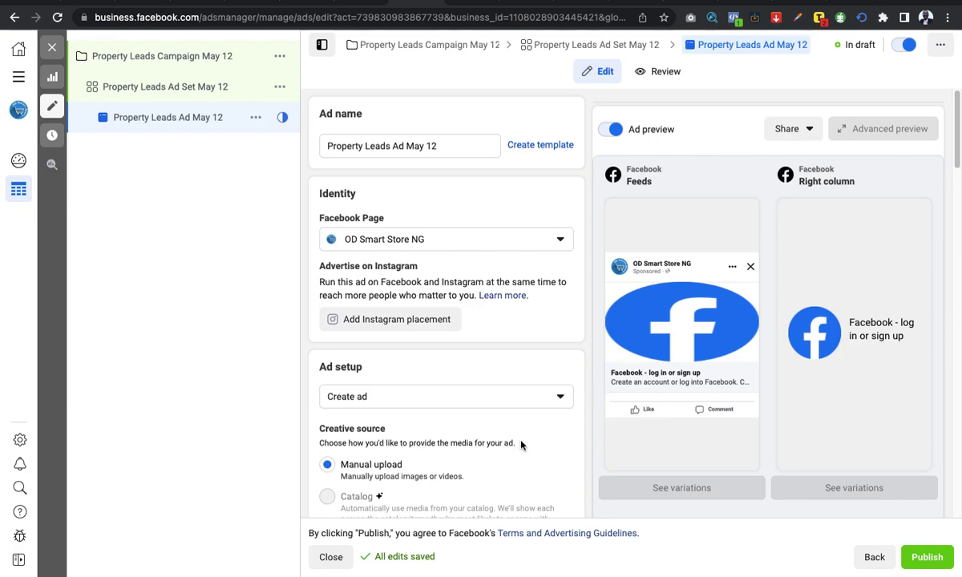
{"action": "scroll", "coordinate": [521, 446], "scroll_direction": "down", "scroll_amount": 1}
{"action": "scroll", "coordinate": [521, 446], "scroll_direction": "down", "scroll_amount": 2}
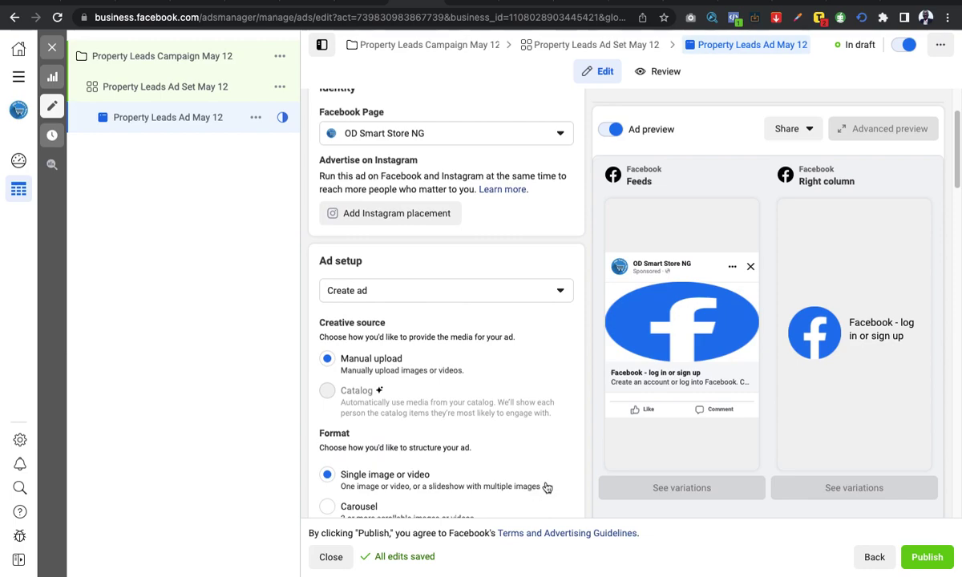
{"action": "scroll", "coordinate": [552, 426], "scroll_direction": "down", "scroll_amount": 1}
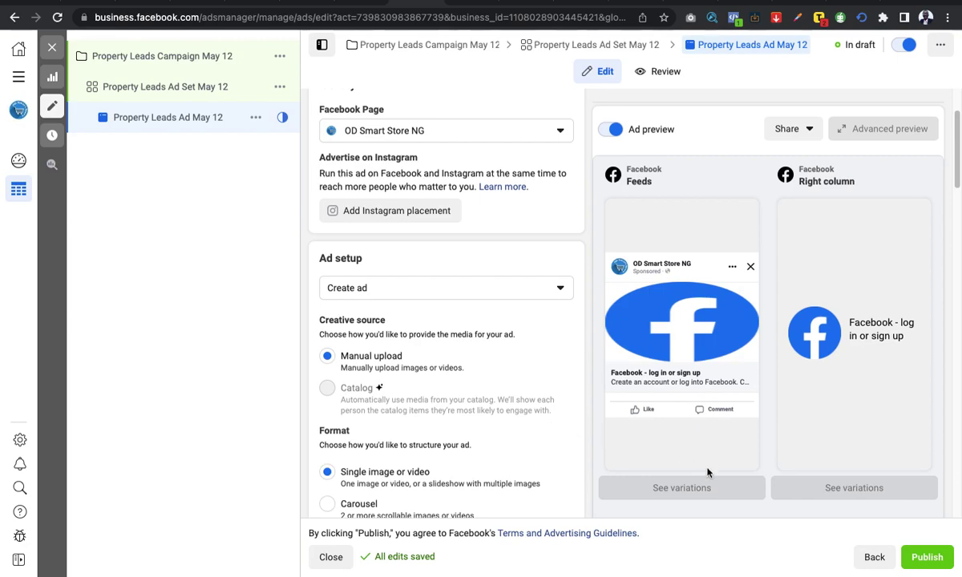
{"action": "scroll", "coordinate": [566, 416], "scroll_direction": "up", "scroll_amount": 3}
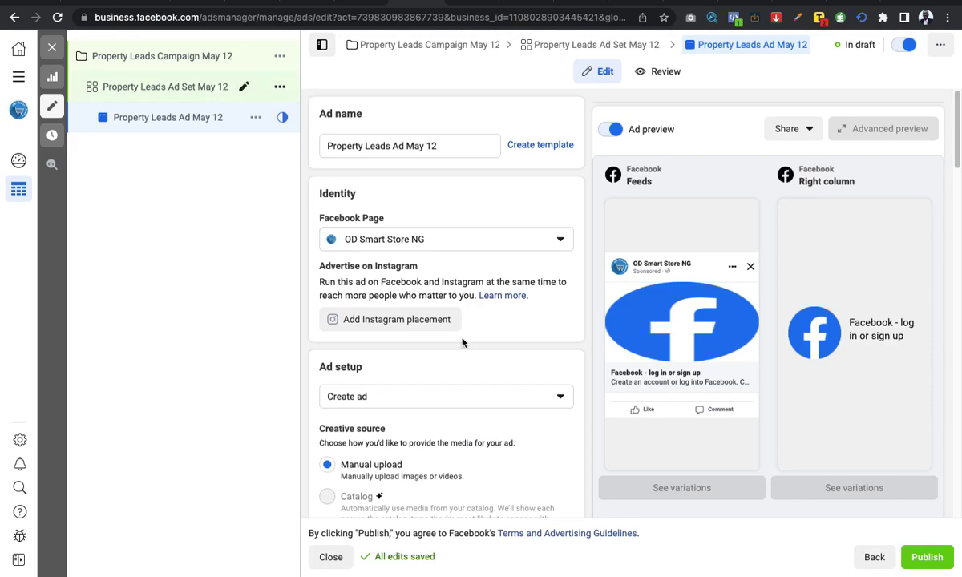
{"action": "scroll", "coordinate": [473, 311], "scroll_direction": "down", "scroll_amount": 3}
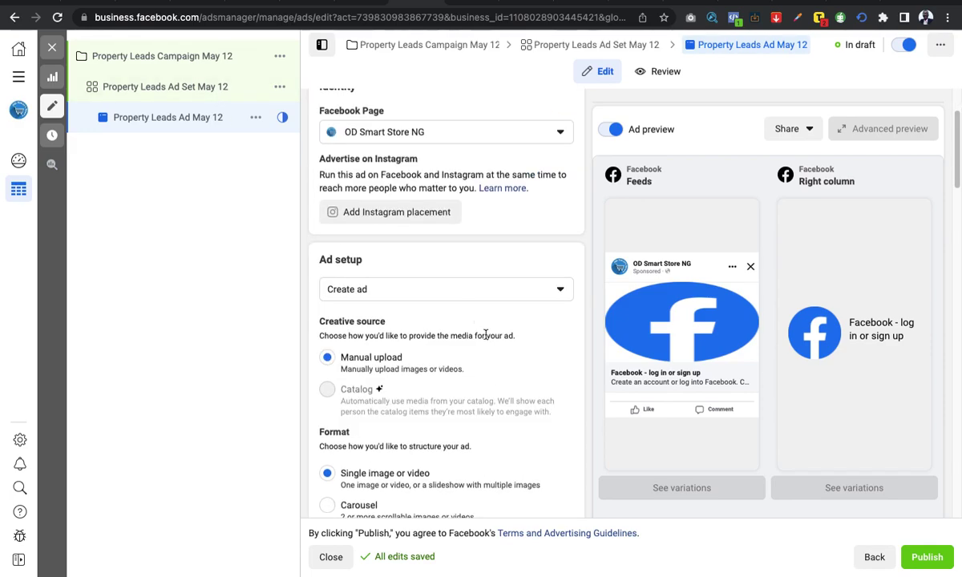
{"action": "scroll", "coordinate": [485, 335], "scroll_direction": "down", "scroll_amount": 2}
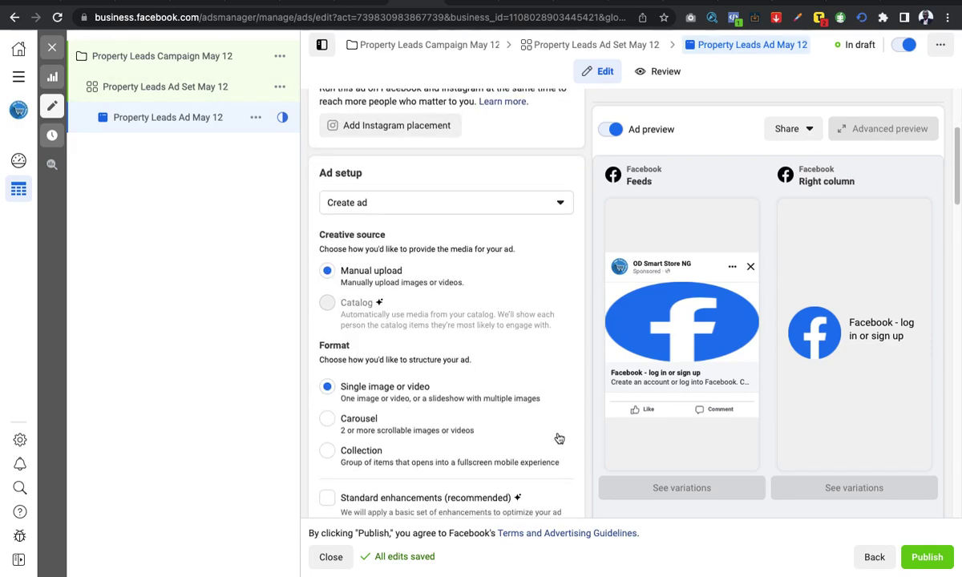
{"action": "scroll", "coordinate": [557, 439], "scroll_direction": "down", "scroll_amount": 2}
{"action": "scroll", "coordinate": [557, 438], "scroll_direction": "down", "scroll_amount": 1}
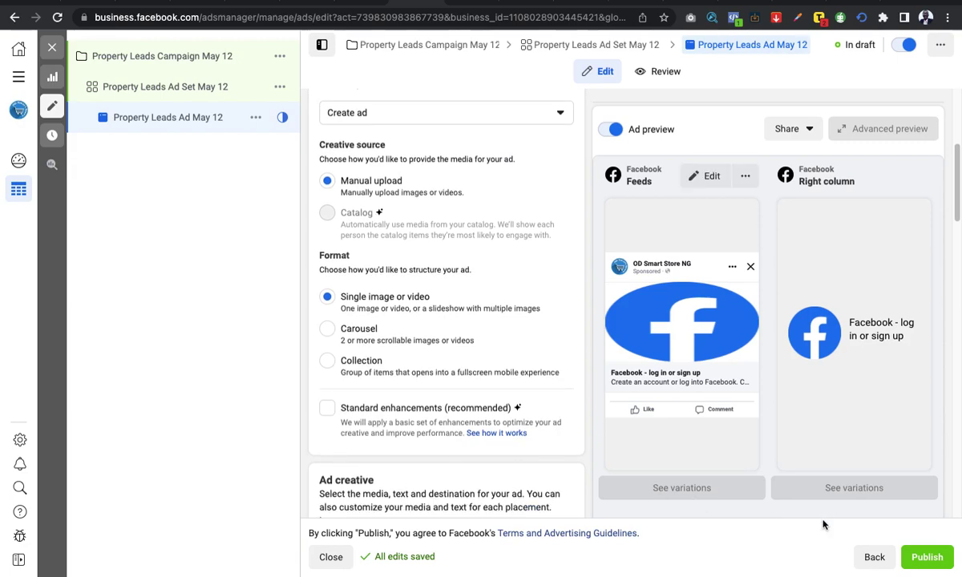
{"action": "scroll", "coordinate": [500, 477], "scroll_direction": "down", "scroll_amount": 2}
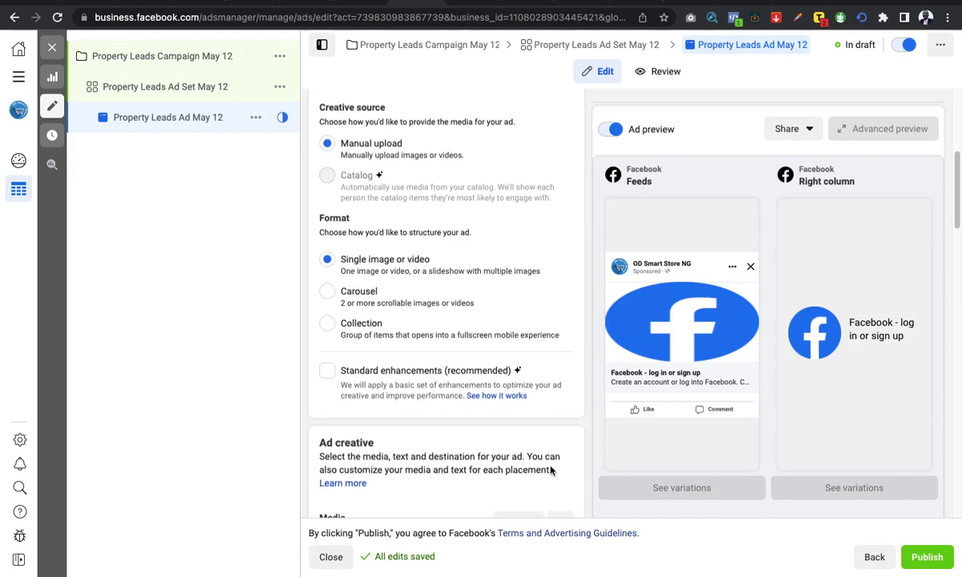
{"action": "scroll", "coordinate": [513, 449], "scroll_direction": "down", "scroll_amount": 12}
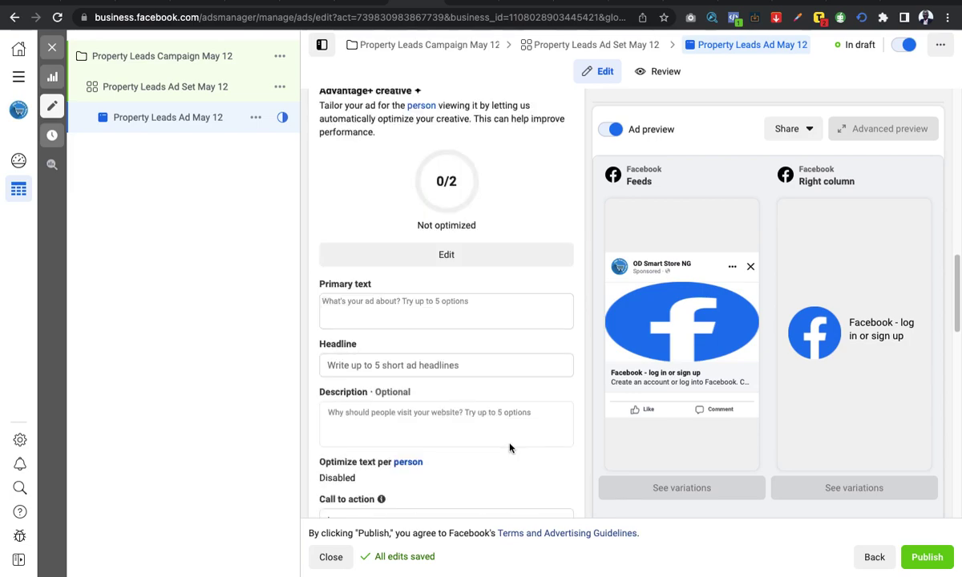
{"action": "scroll", "coordinate": [510, 448], "scroll_direction": "down", "scroll_amount": 3}
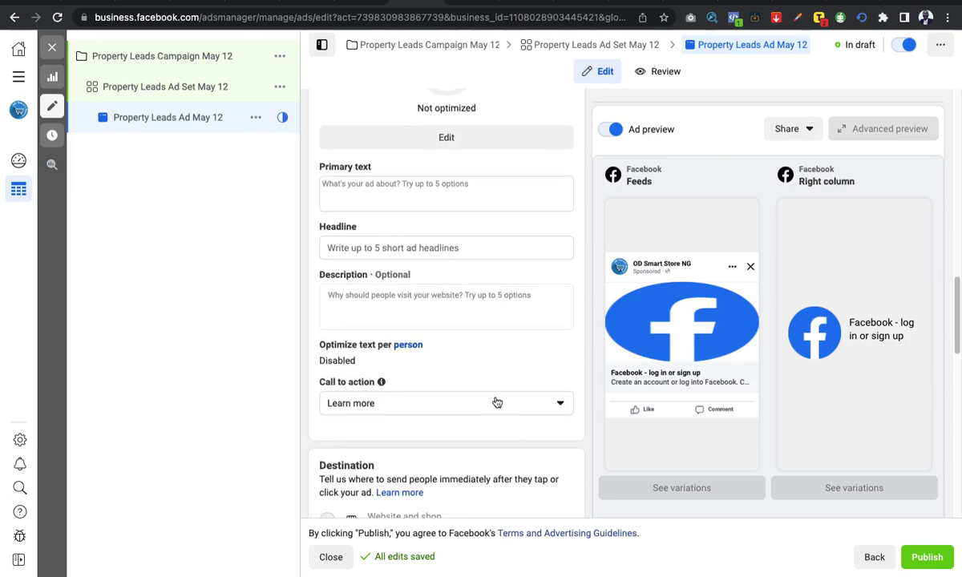
{"action": "scroll", "coordinate": [498, 402], "scroll_direction": "down", "scroll_amount": 8}
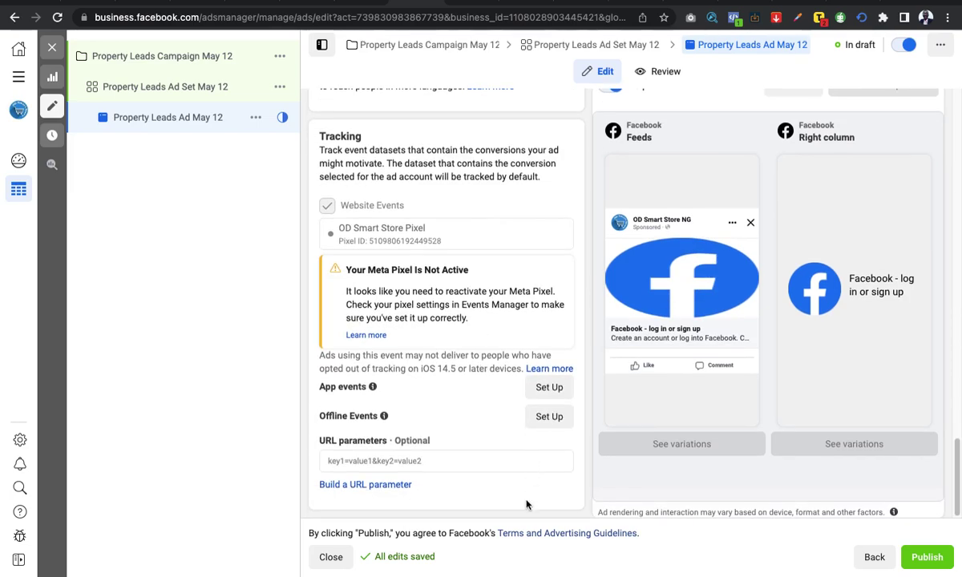